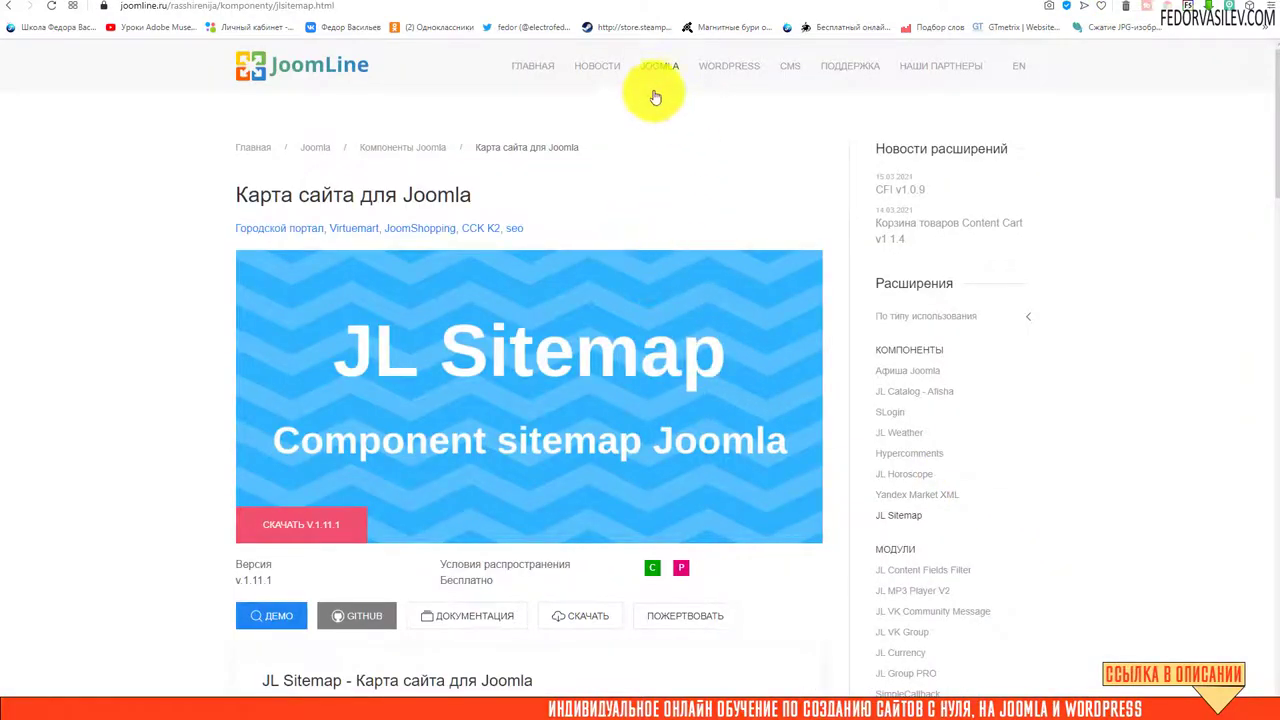
Open the Content cart plugin page from JoomLine's Joomla extension catalogue and look it over.
mouse_move(667, 80)
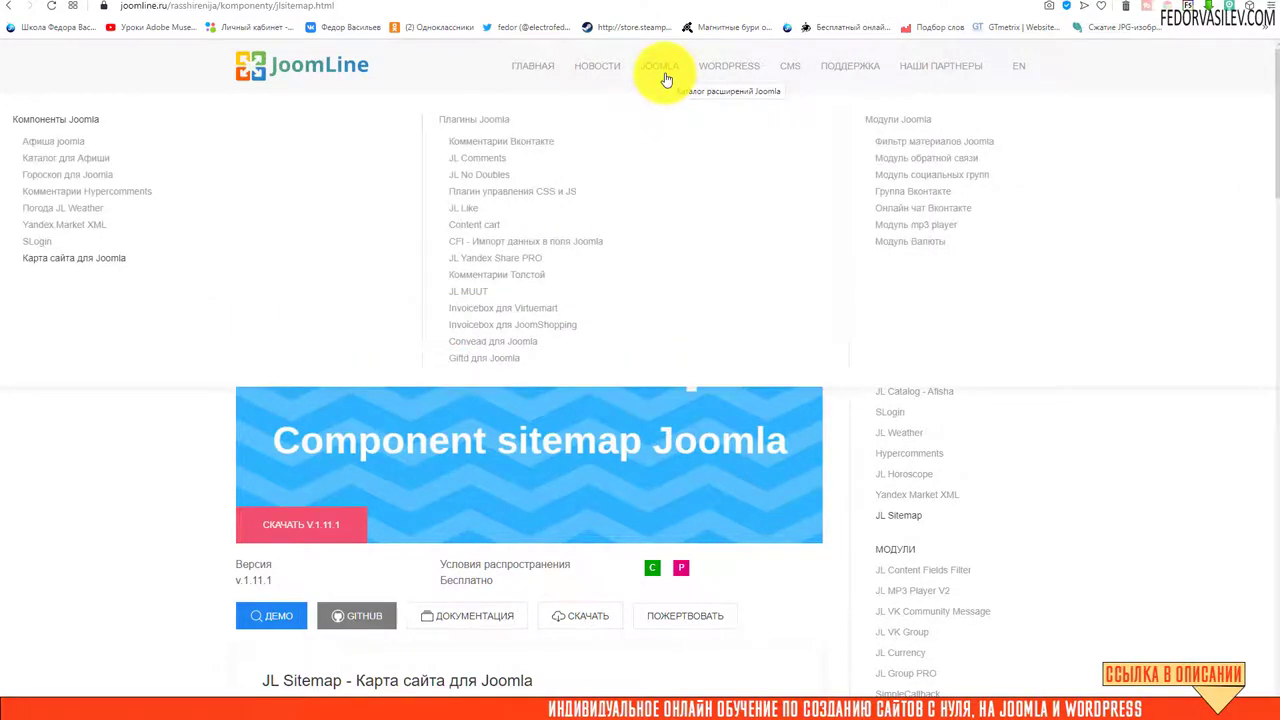
left_click(473, 226)
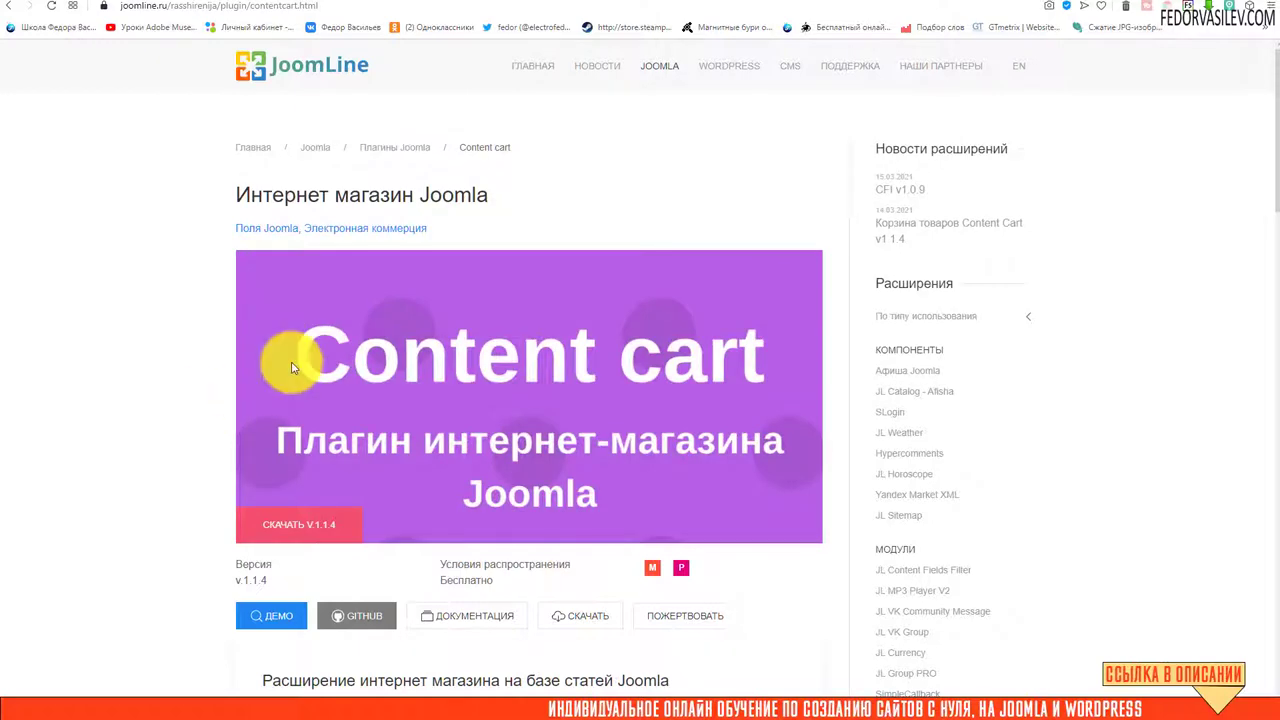
scroll(272, 420, "down", 2)
scroll(275, 394, "up", 2)
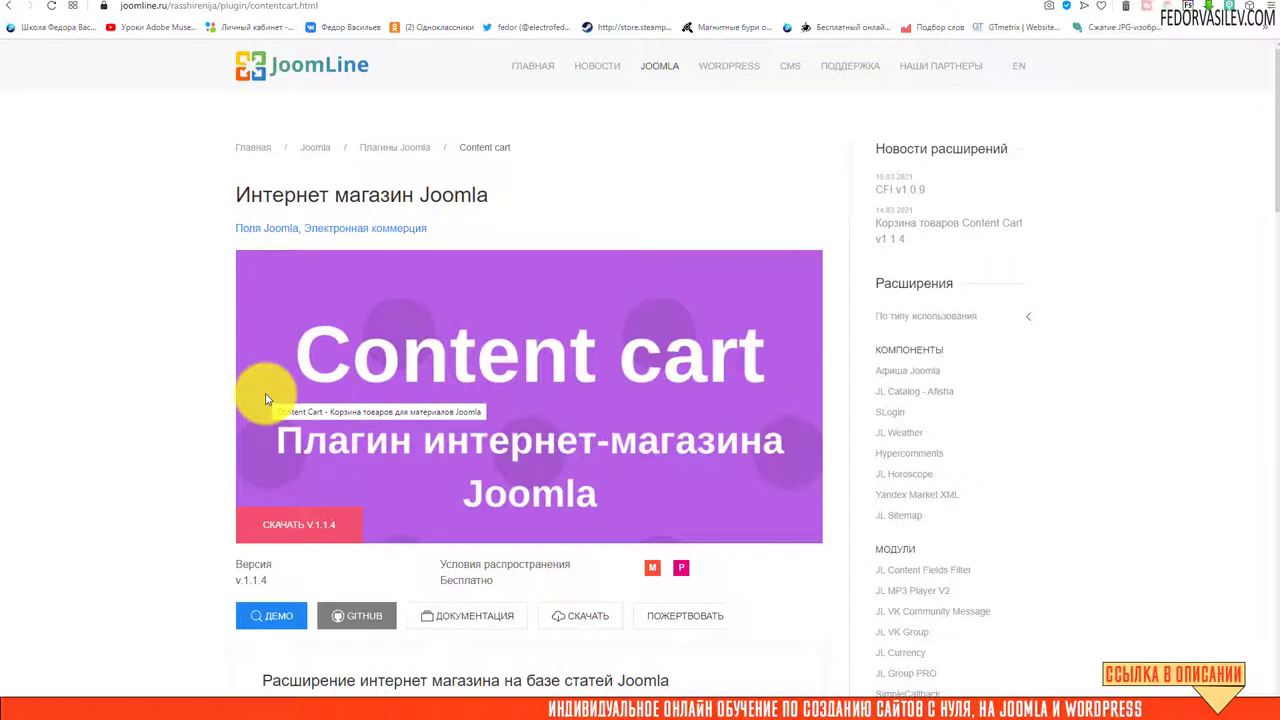
Switch to the joomline demo store and add the Landing page НА ЛЕТУ 2.0 course to the cart.
key("ctrl+Tab")
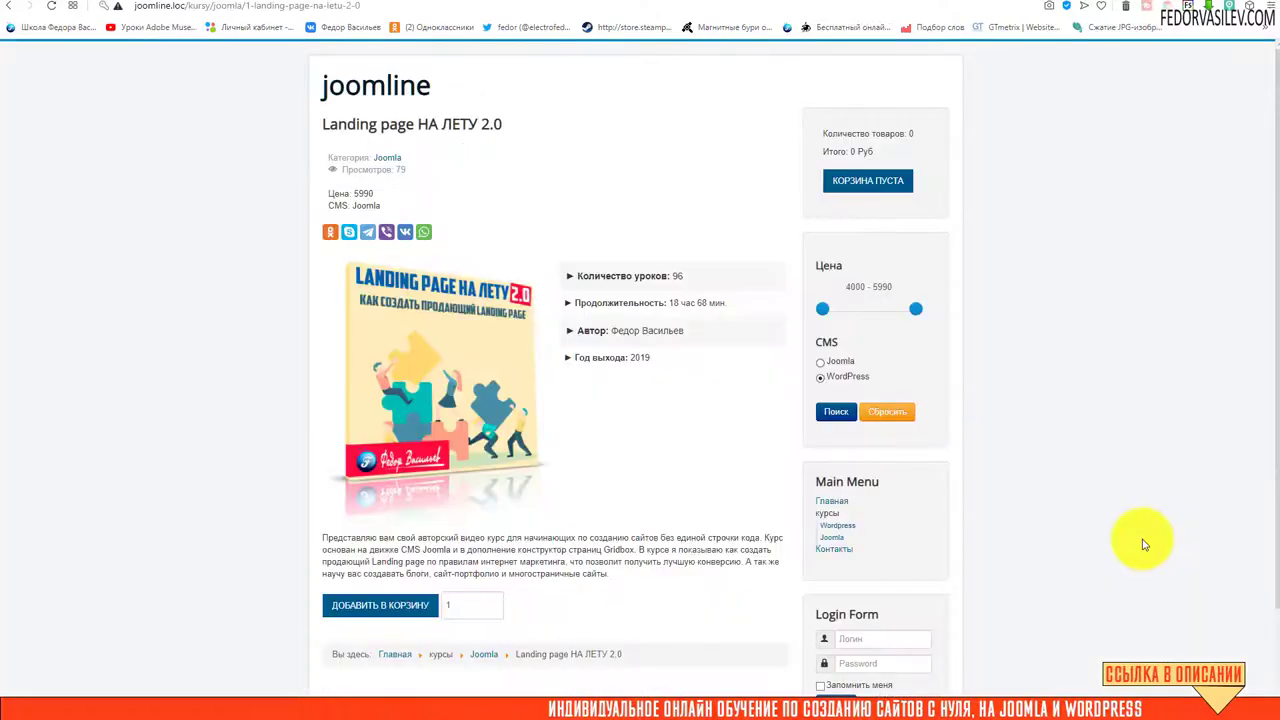
scroll(434, 577, "down", 1)
scroll(380, 600, "up", 1)
left_click(370, 605)
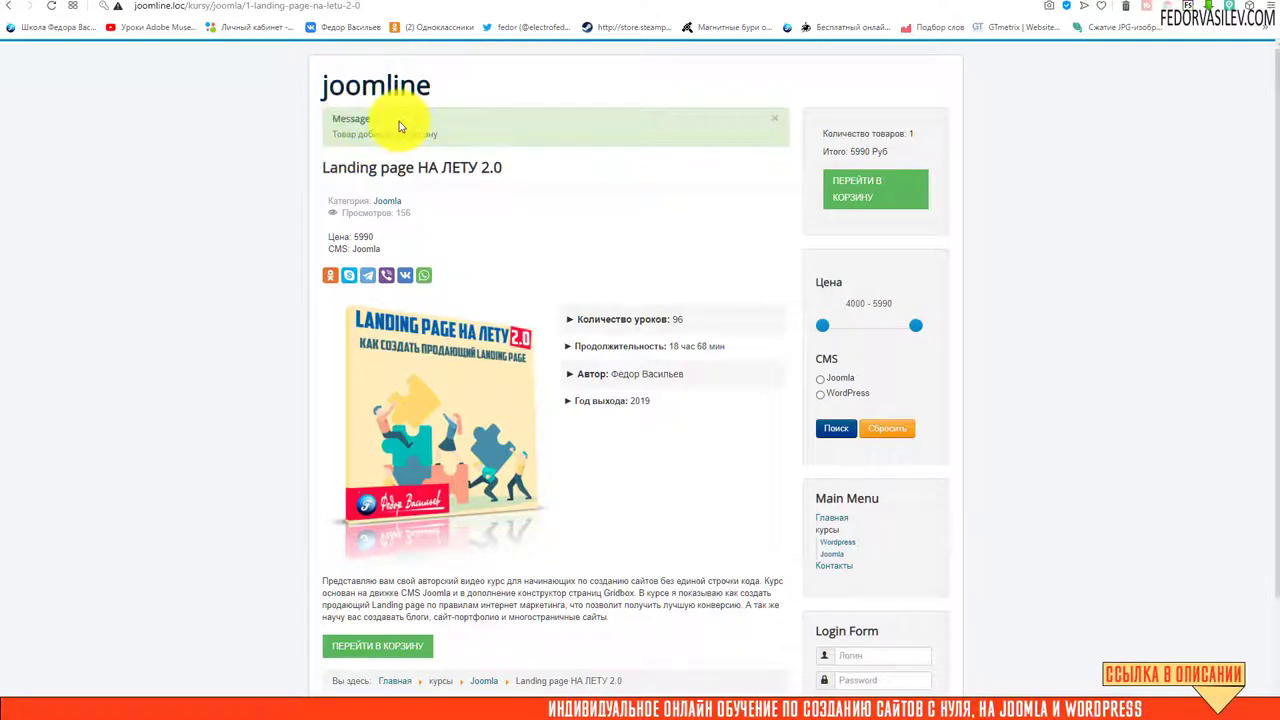
Open the shopping cart and set the quantity of Landing page НА ЛЕТУ 2.0 to 2.
scroll(399, 126, "down", 1)
scroll(399, 126, "down", 1)
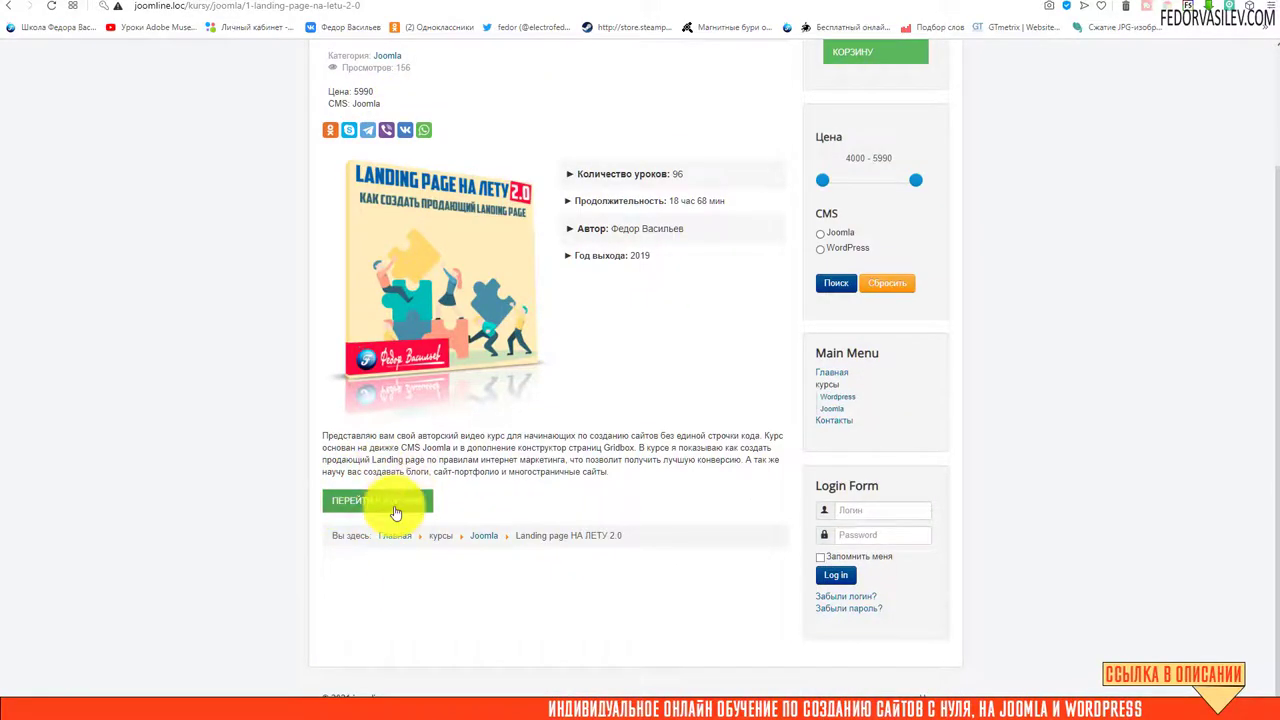
left_click(368, 510)
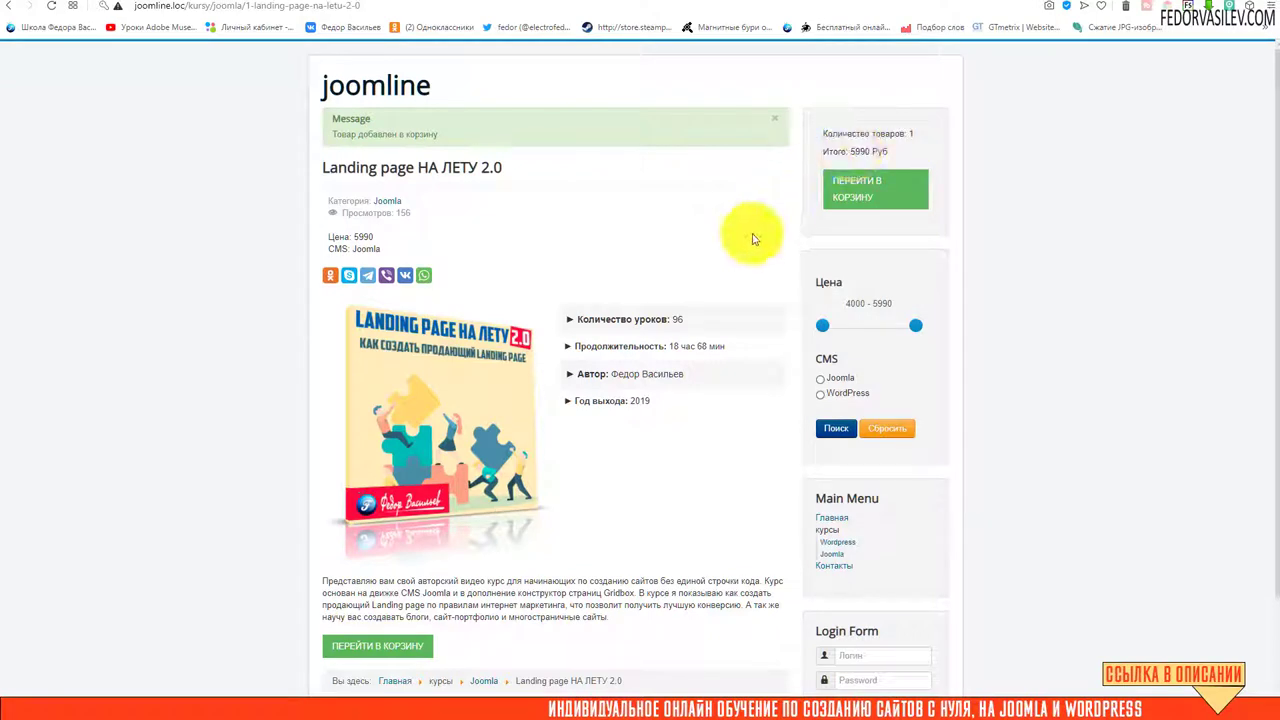
left_click(860, 192)
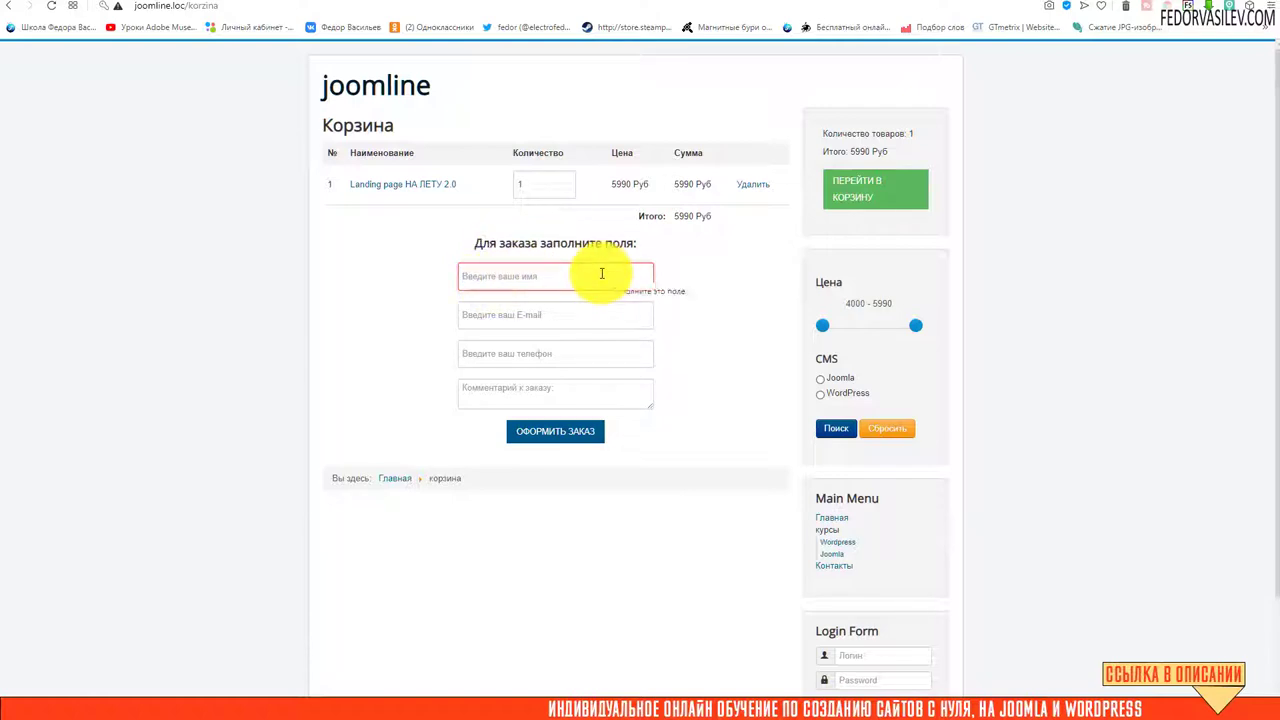
left_click(560, 393)
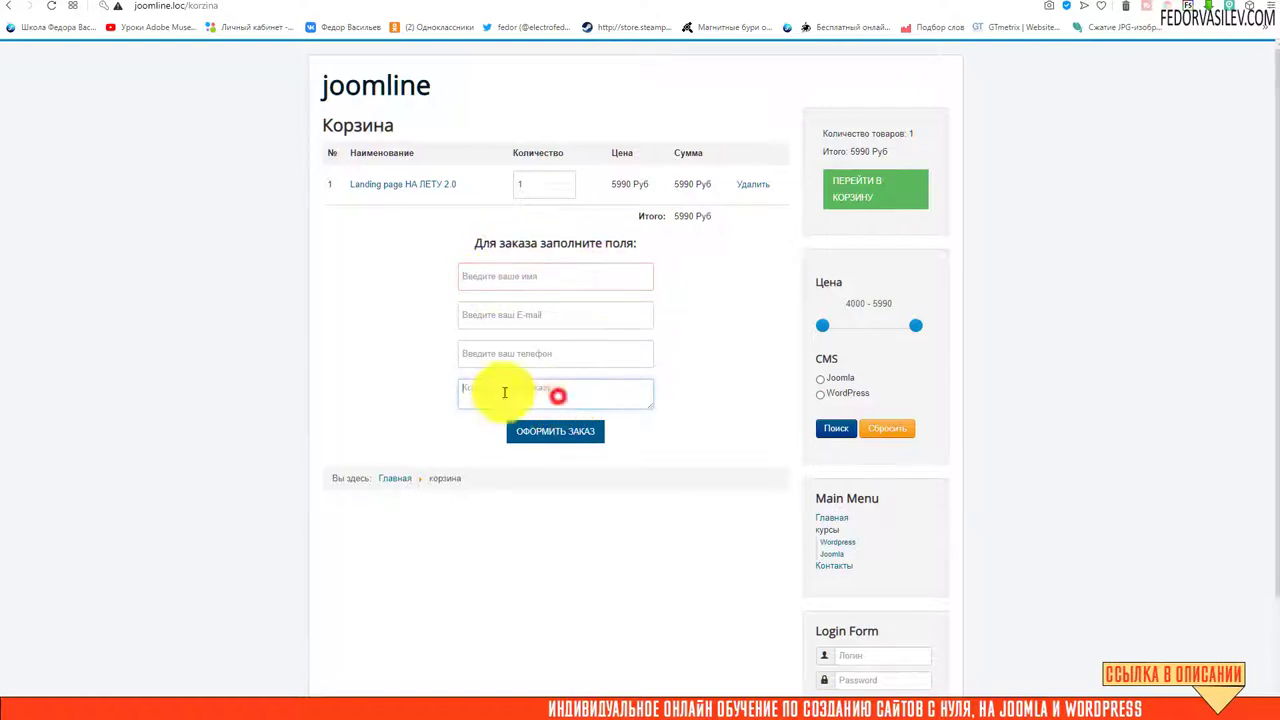
left_click(567, 183)
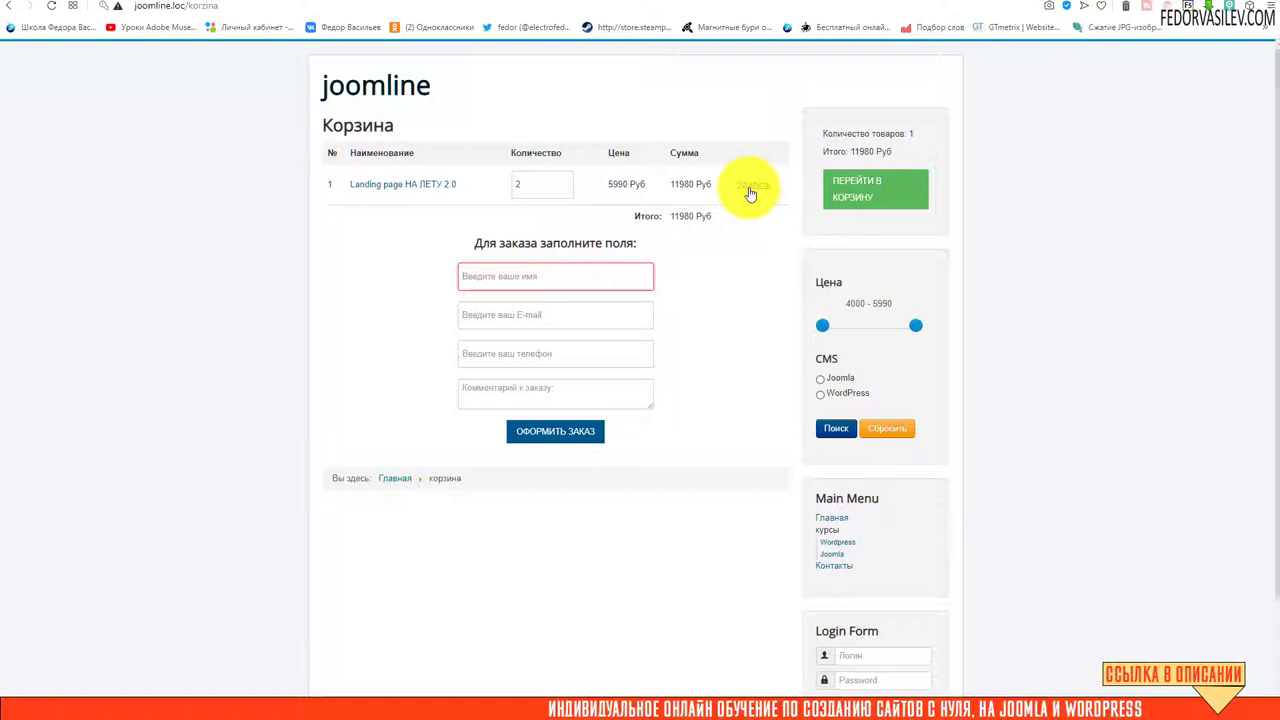
Add the Ваш первый интернет-магазин на WordPress course from the Wordpress category to the cart.
scroll(751, 193, "down", 1)
left_click(838, 476)
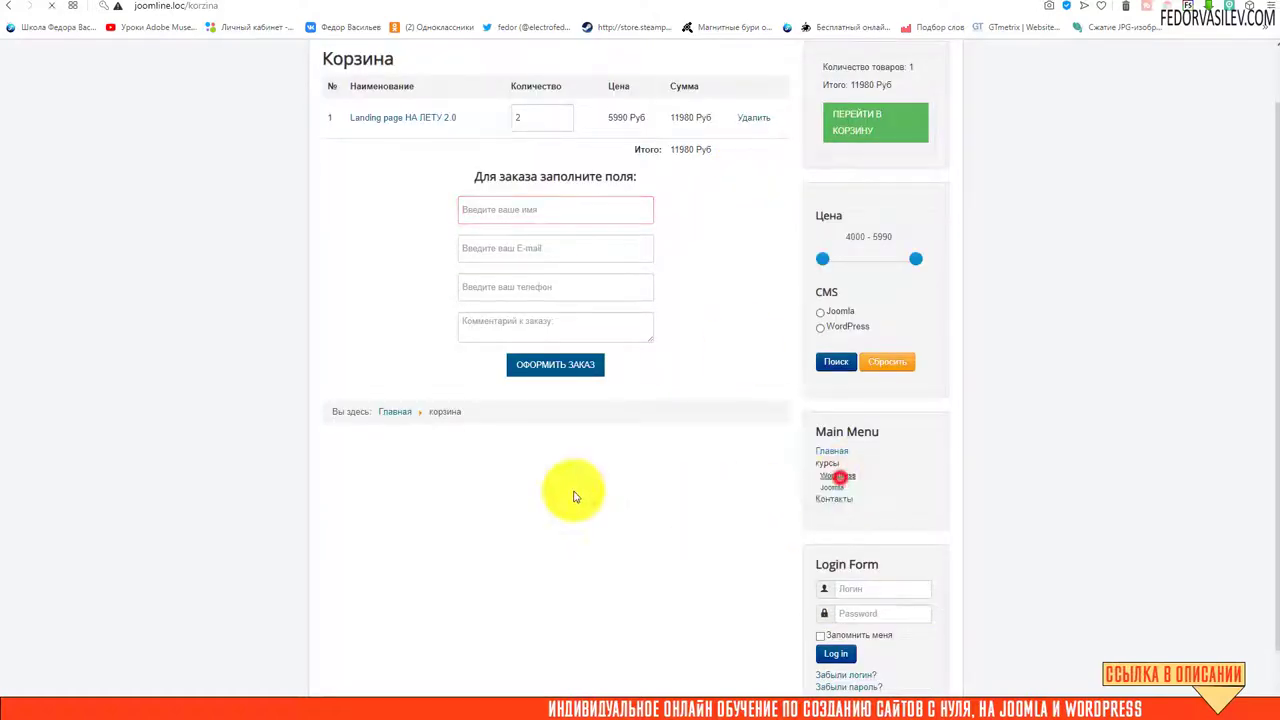
scroll(258, 530, "down", 3)
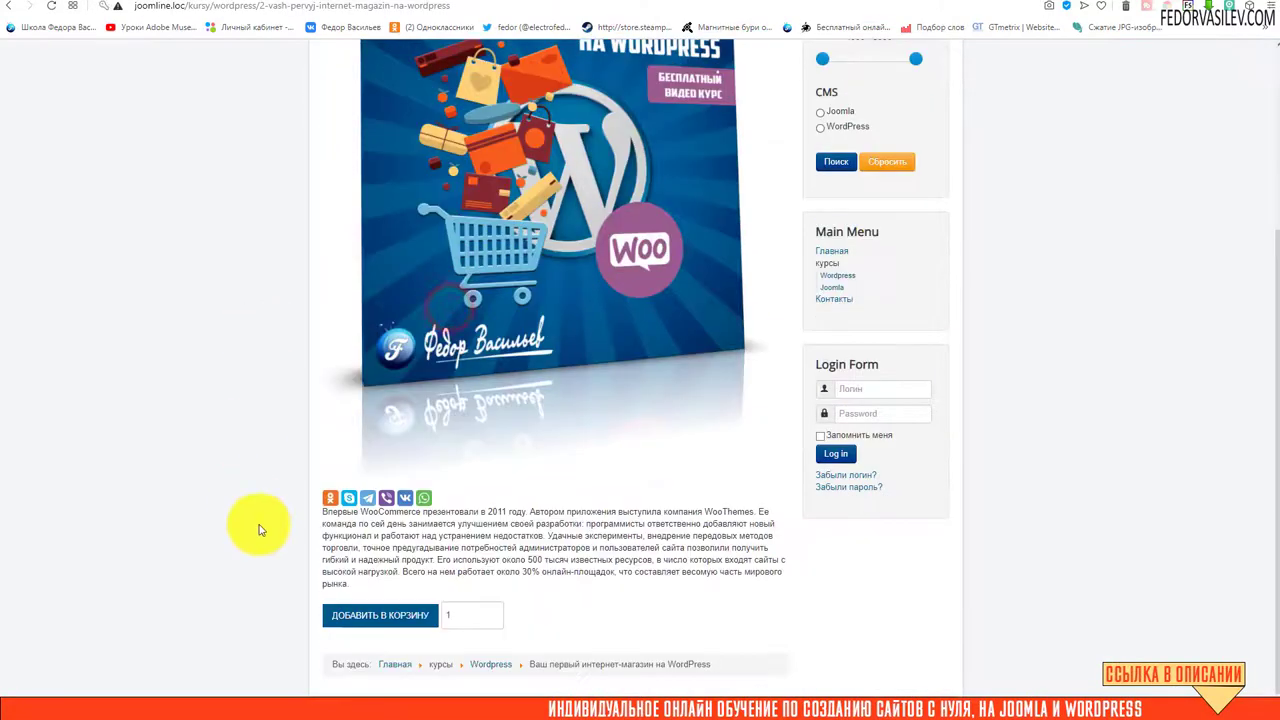
left_click(340, 615)
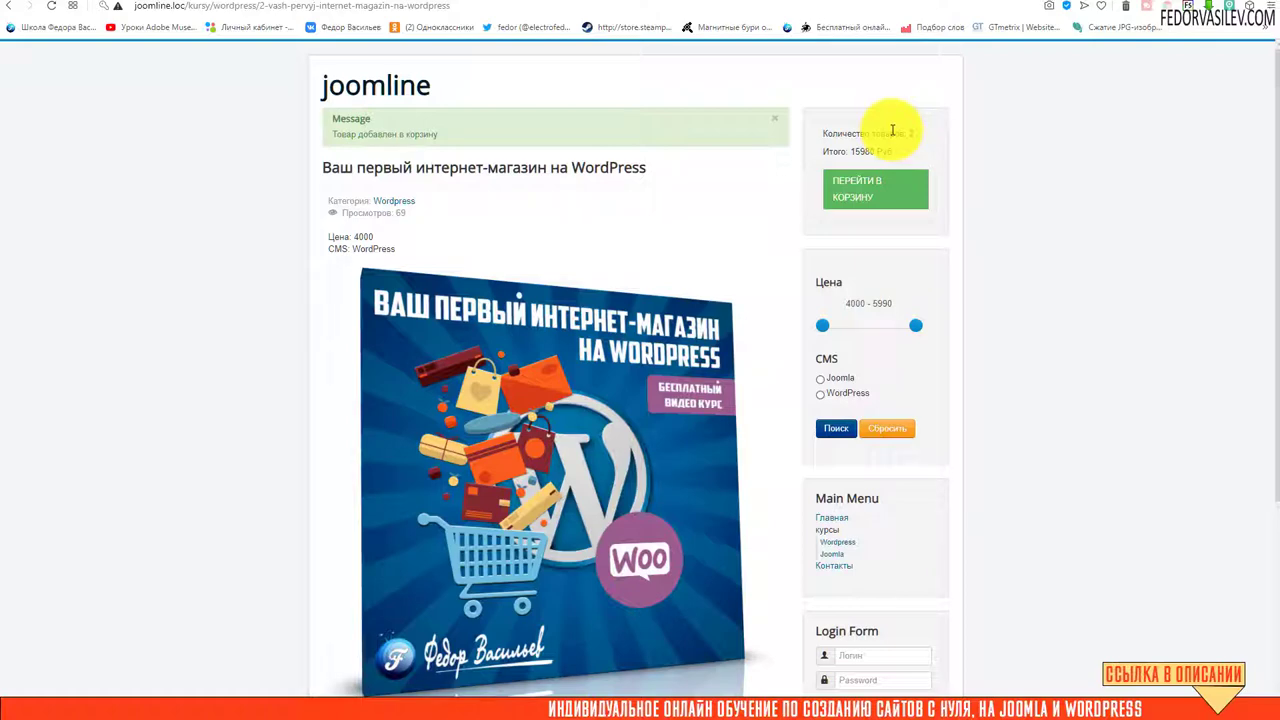
scroll(625, 155, "down", 1)
scroll(625, 155, "down", 1)
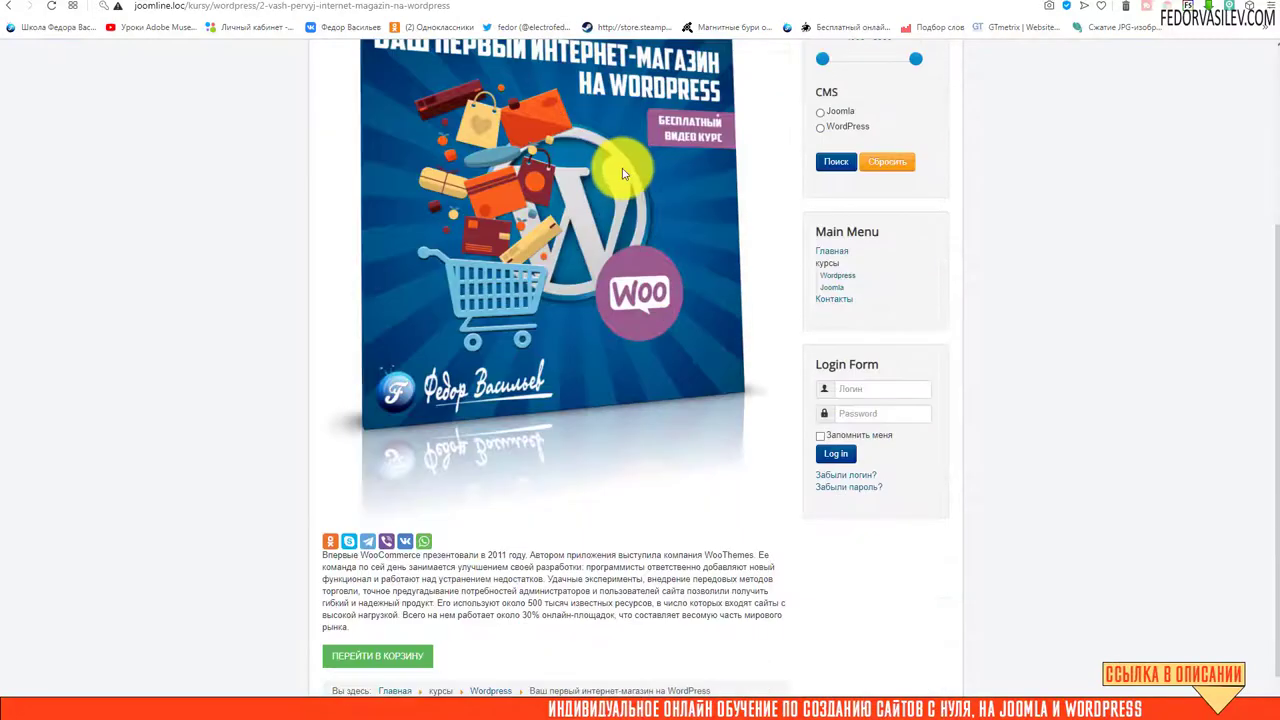
scroll(590, 220, "up", 1)
scroll(575, 265, "up", 2)
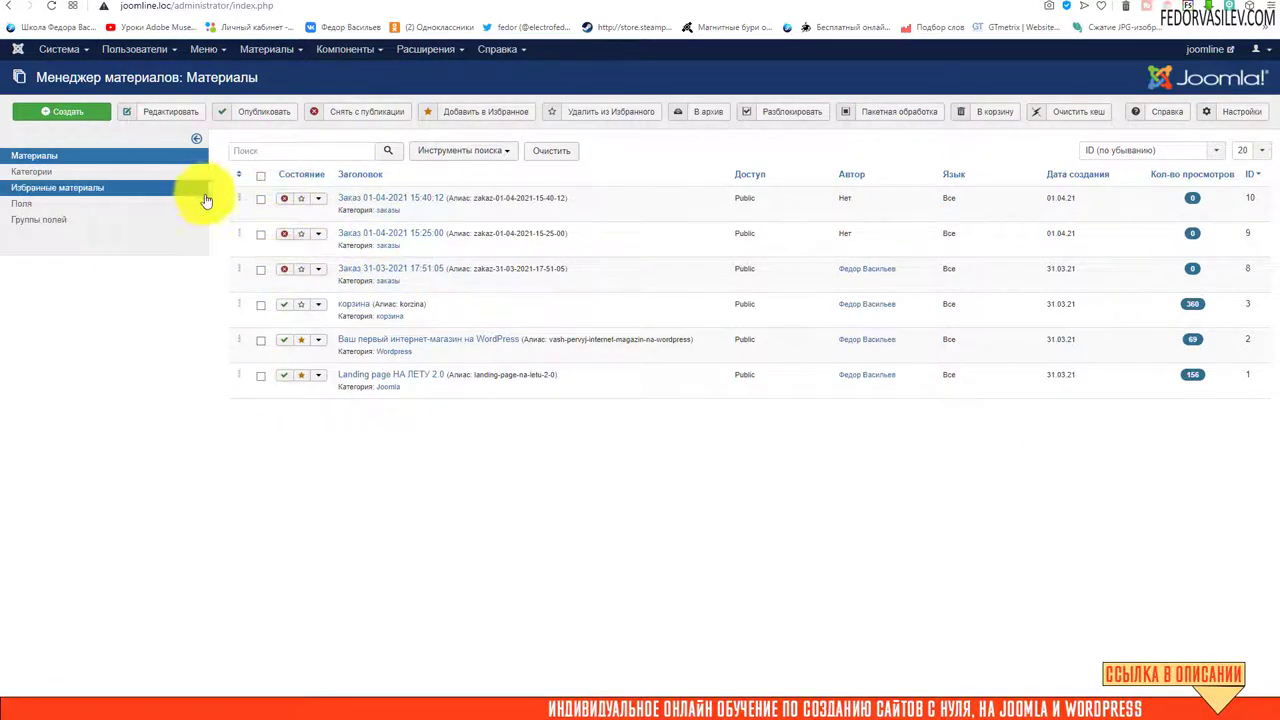
Open the saved order article dated 31-03-2021 in the article manager and examine its title and order details.
left_click(363, 268)
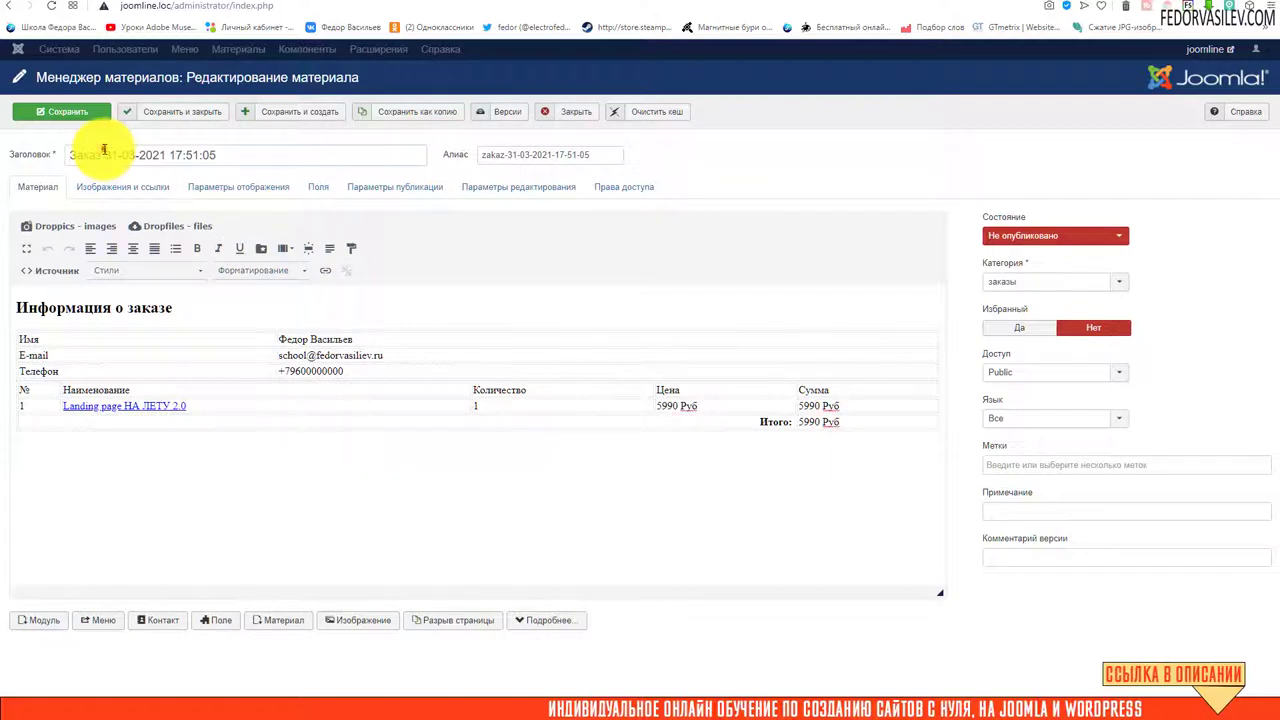
left_click_drag(103, 155, 262, 156)
left_click(262, 156)
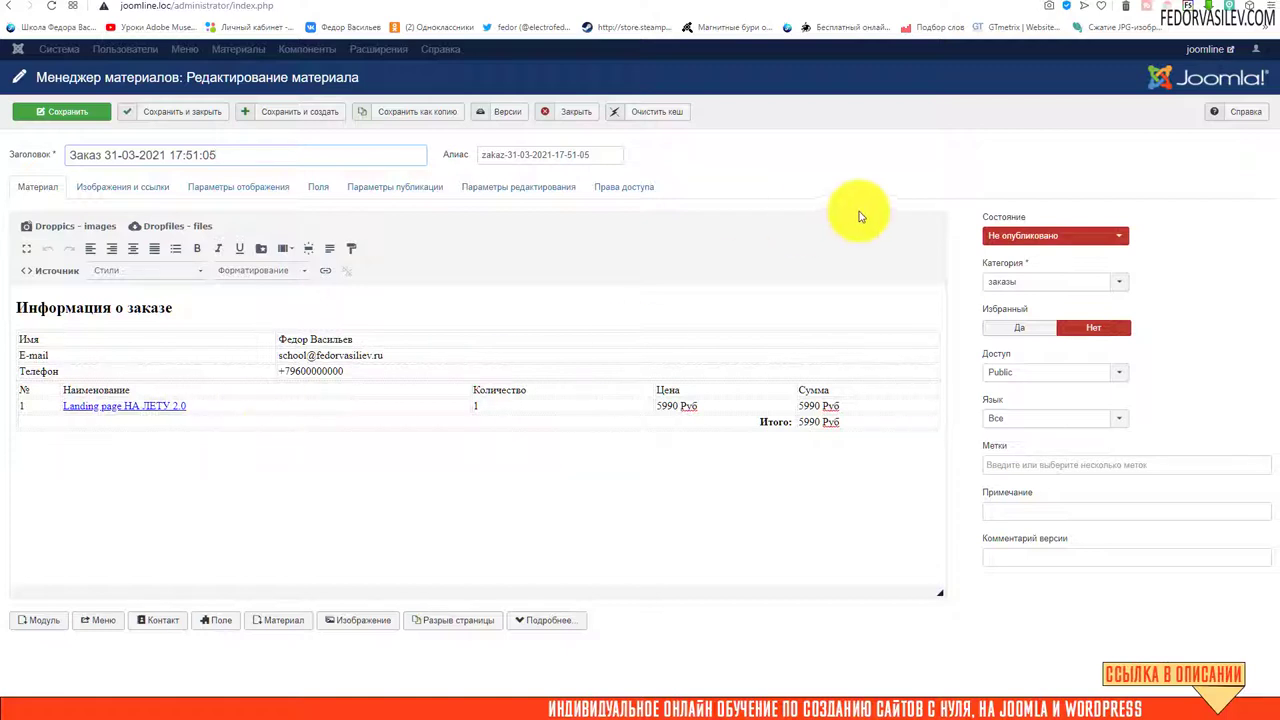
Try the Опубликовано state on the order article and close it without saving.
left_click(1025, 239)
left_click(1022, 256)
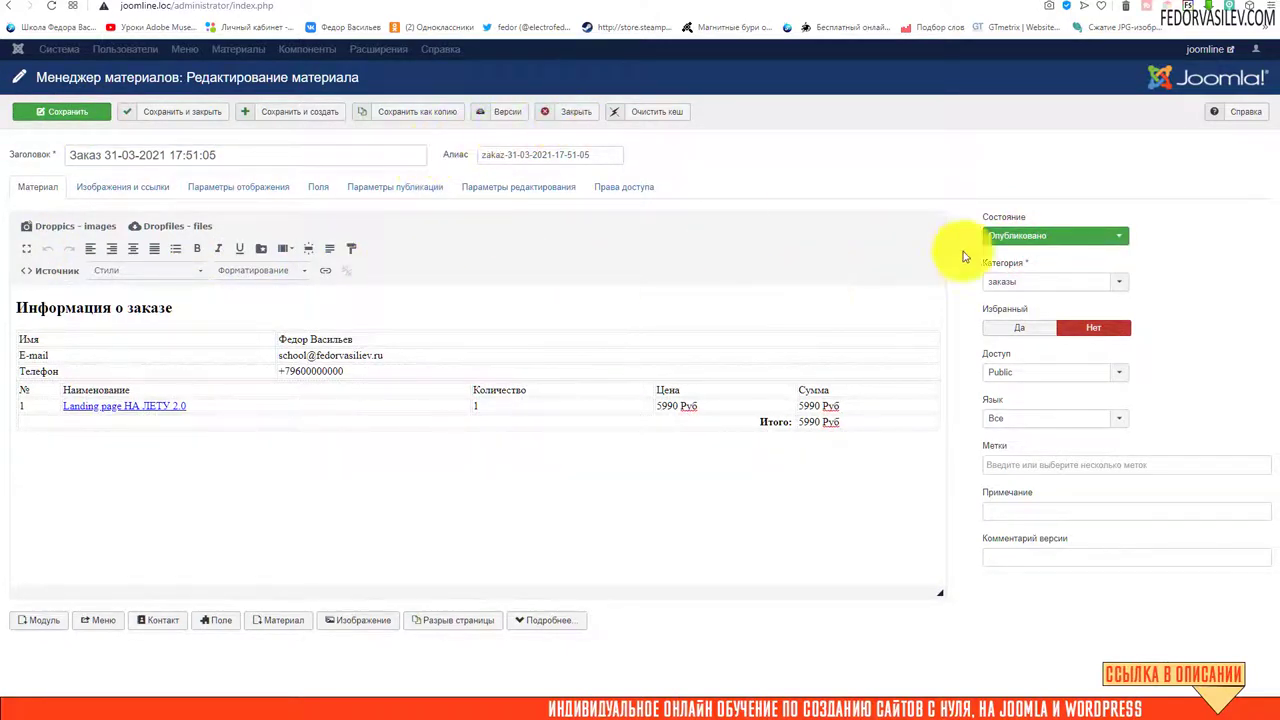
left_click(578, 112)
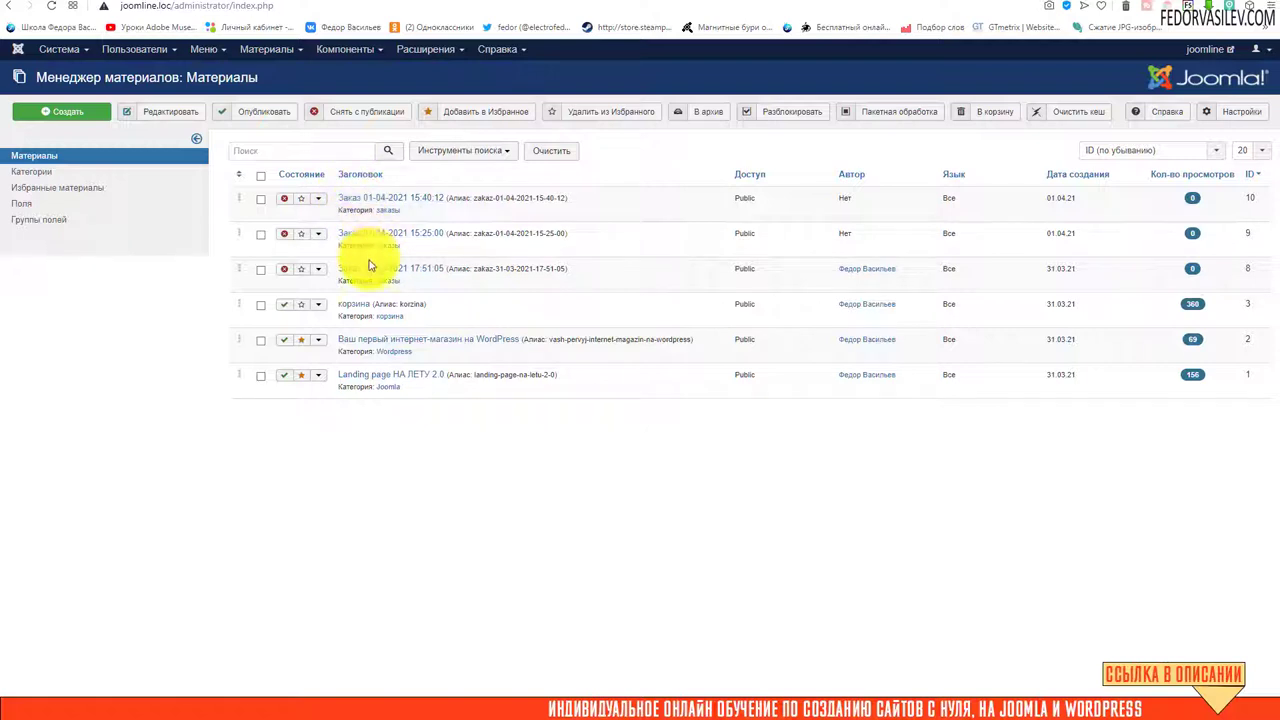
Open the article categories and review the debug, cache and session parameters in the system section of the global configuration.
left_click(32, 173)
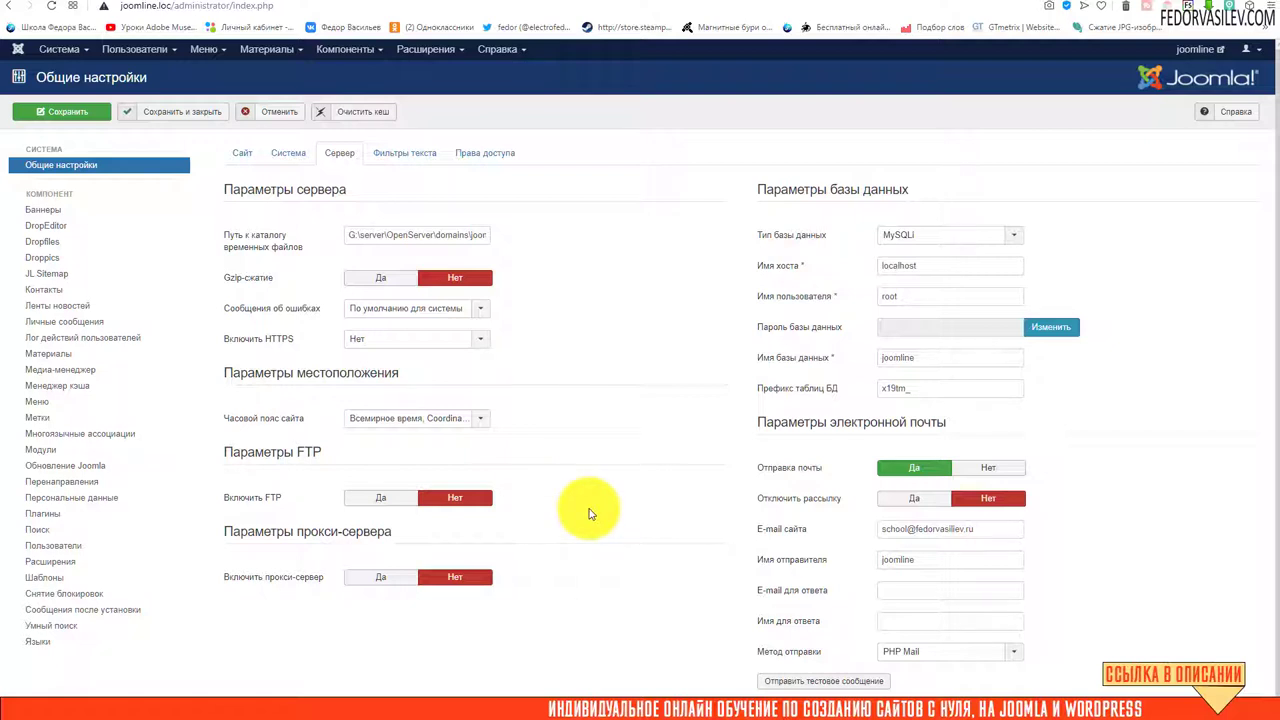
mouse_move(232, 285)
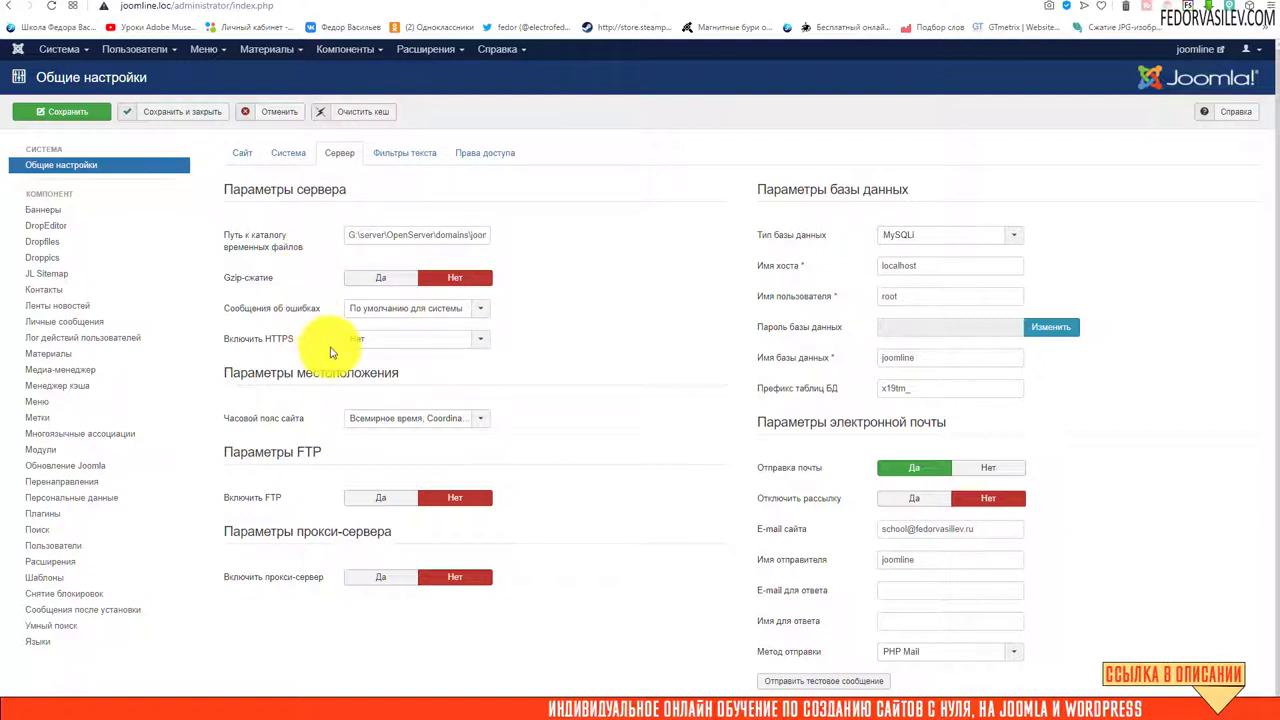
left_click(287, 150)
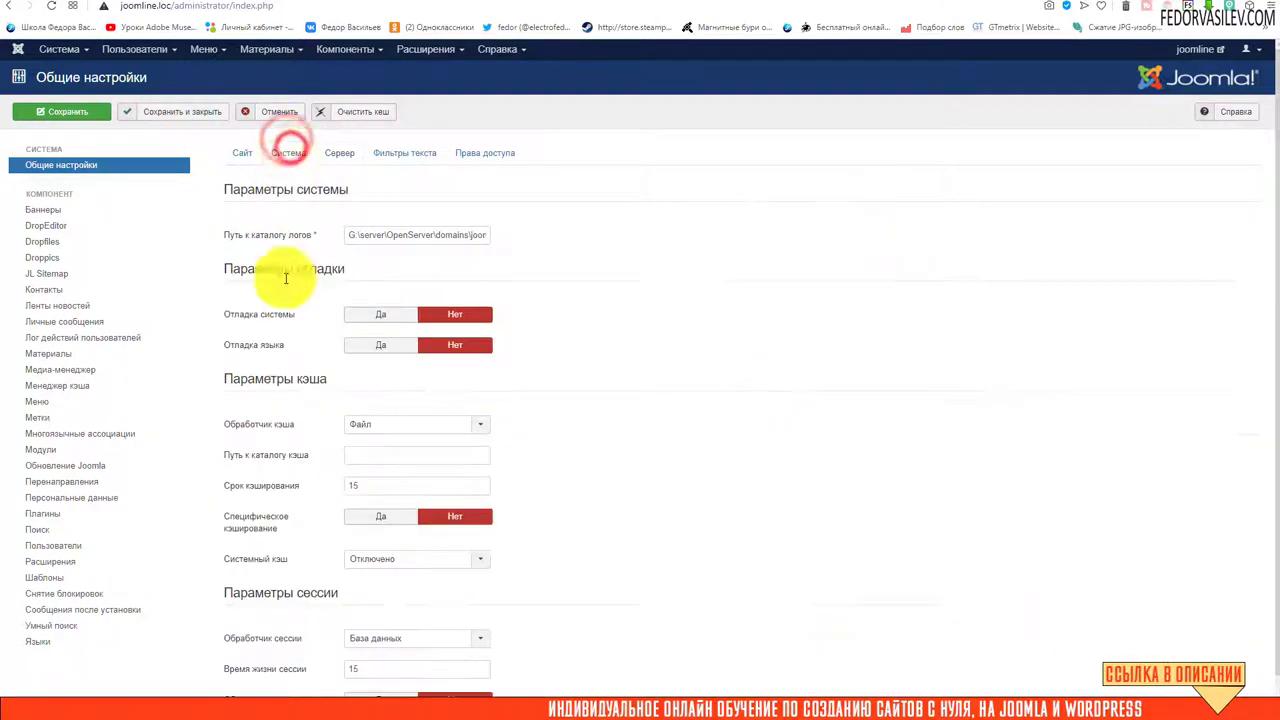
scroll(300, 423, "down", 1)
mouse_move(245, 528)
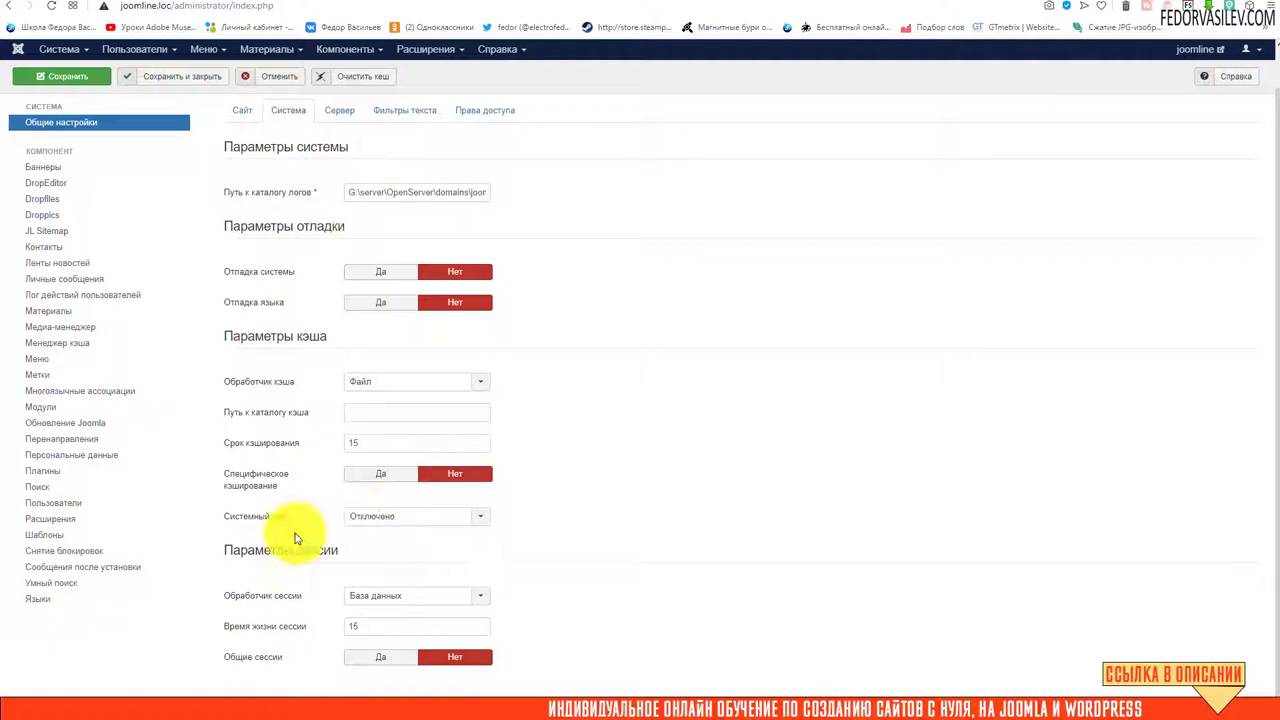
scroll(280, 542, "up", 1)
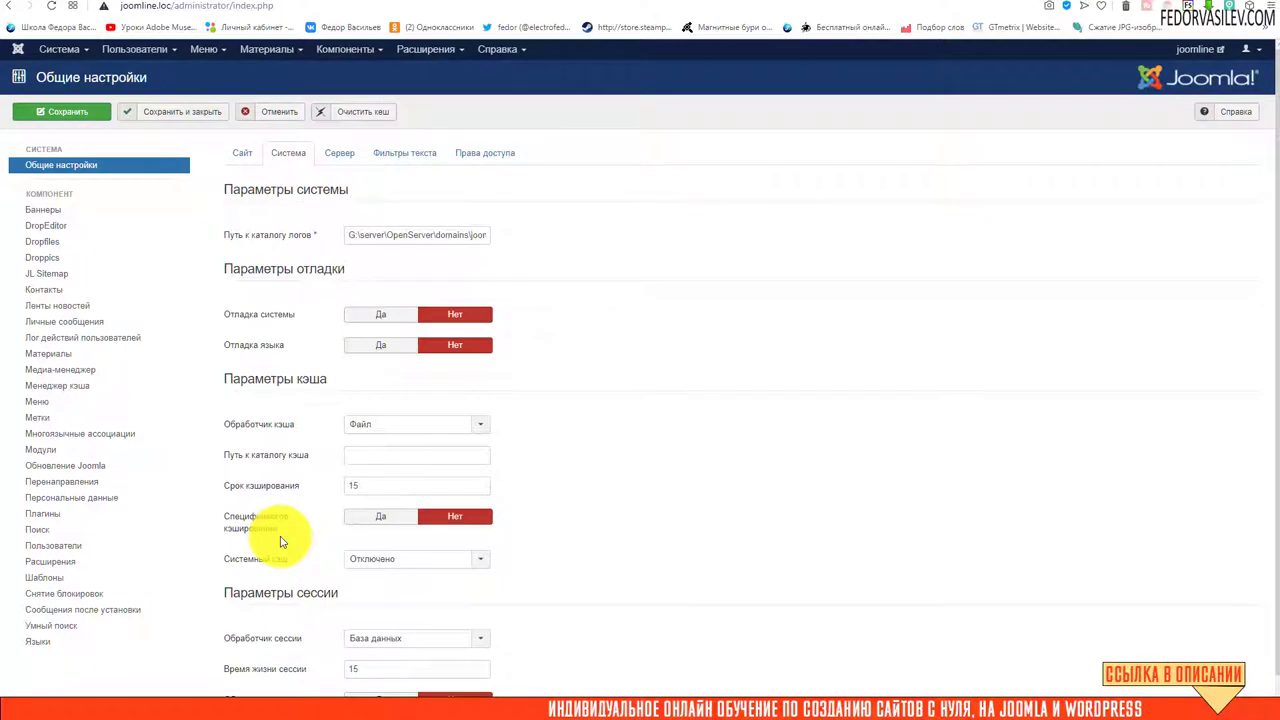
mouse_move(285, 302)
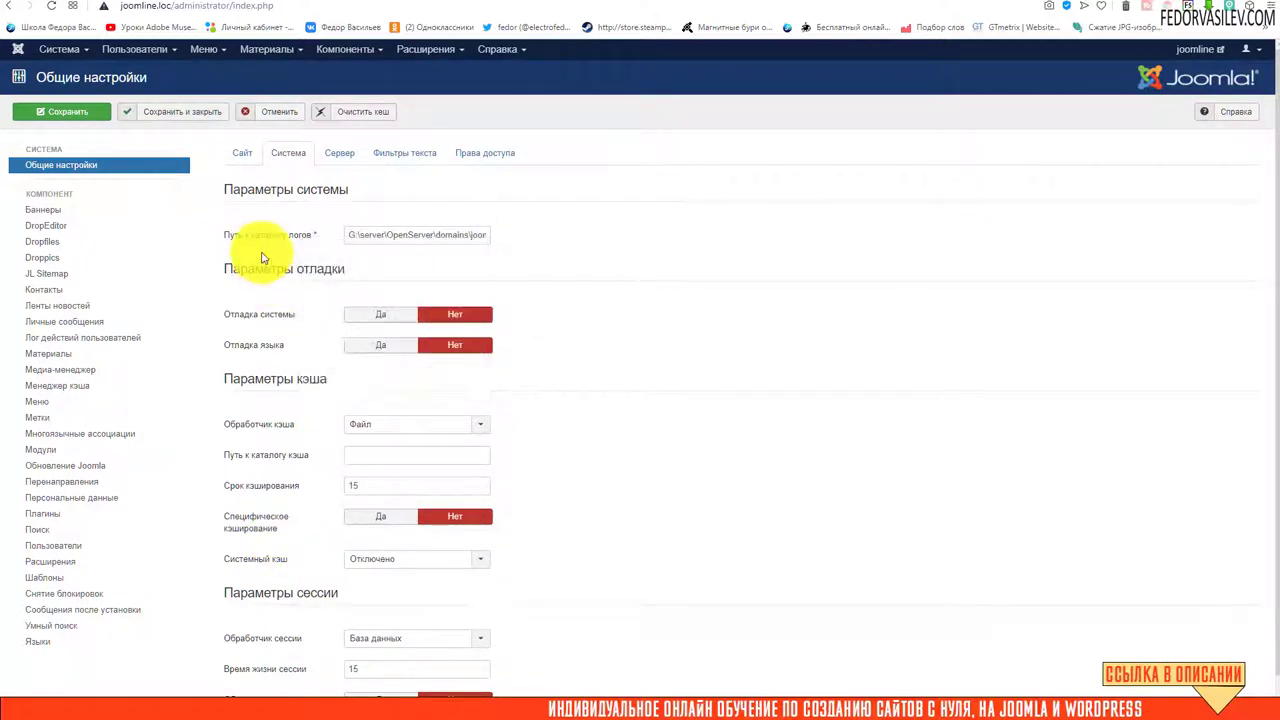
scroll(255, 251, "down", 1)
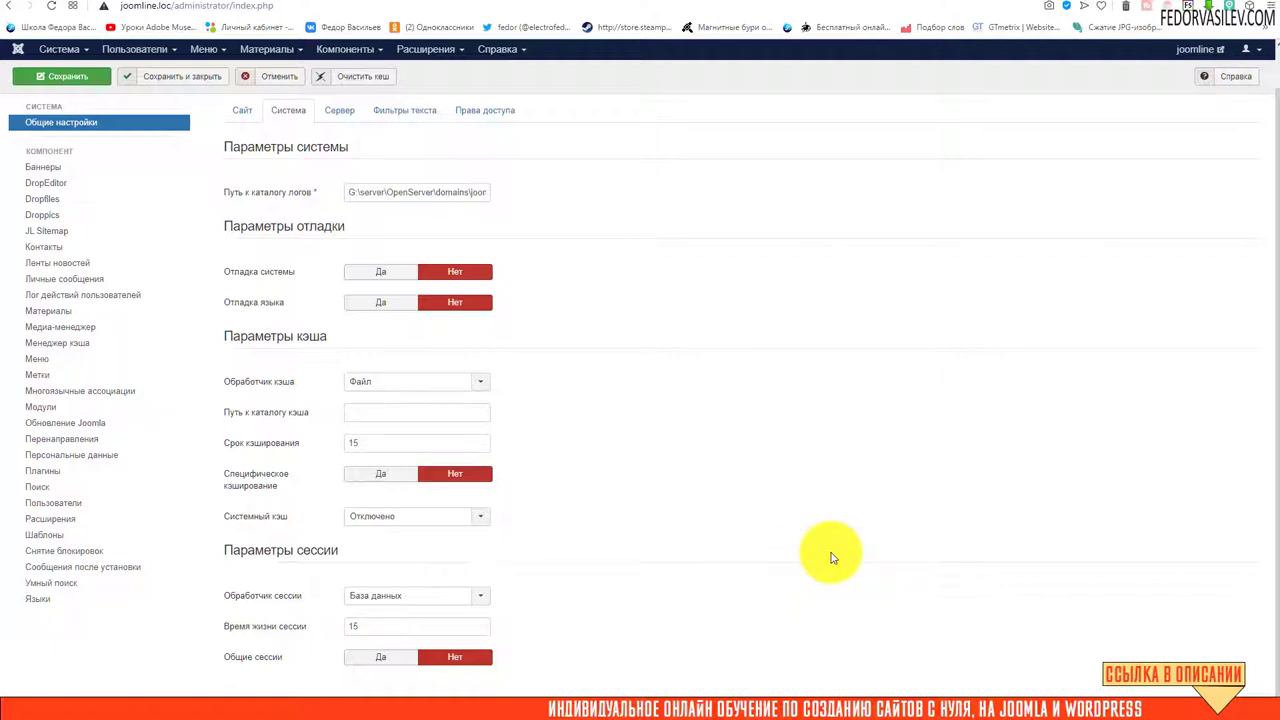
scroll(830, 557, "up", 1)
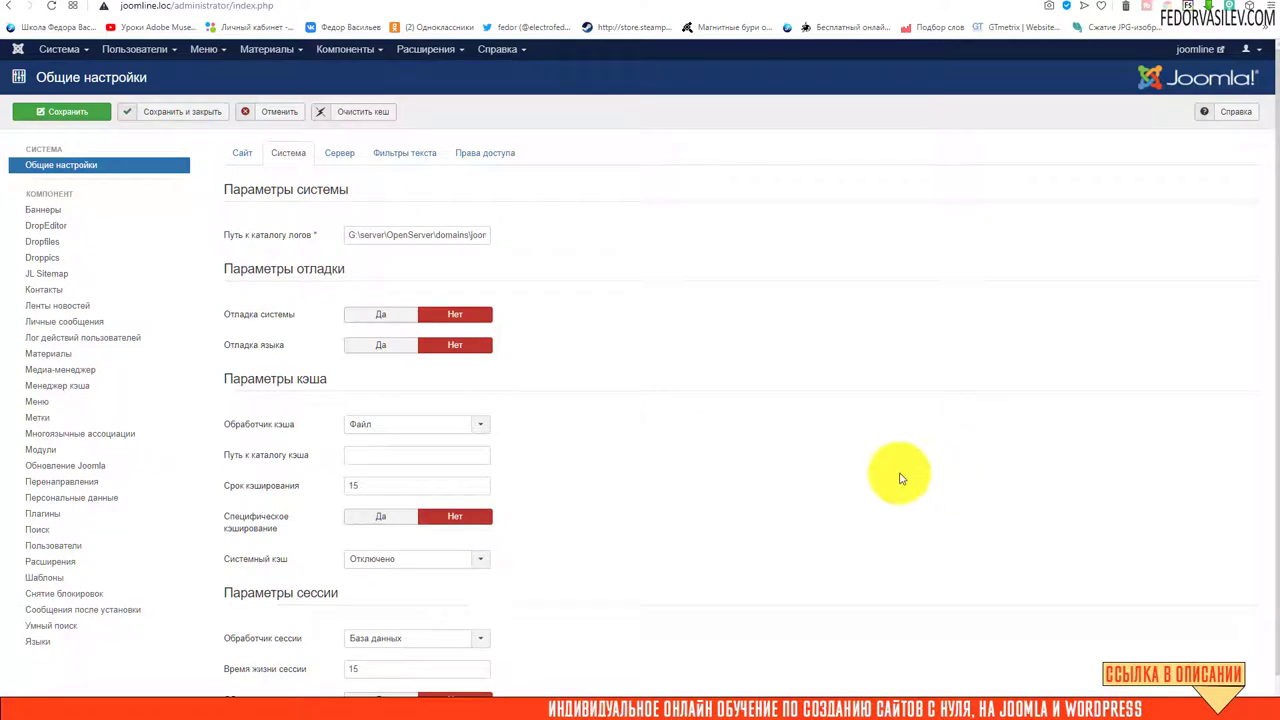
Switch to the gridbox-store-2 site's administration and open the extension installation page.
key("ctrl+Tab")
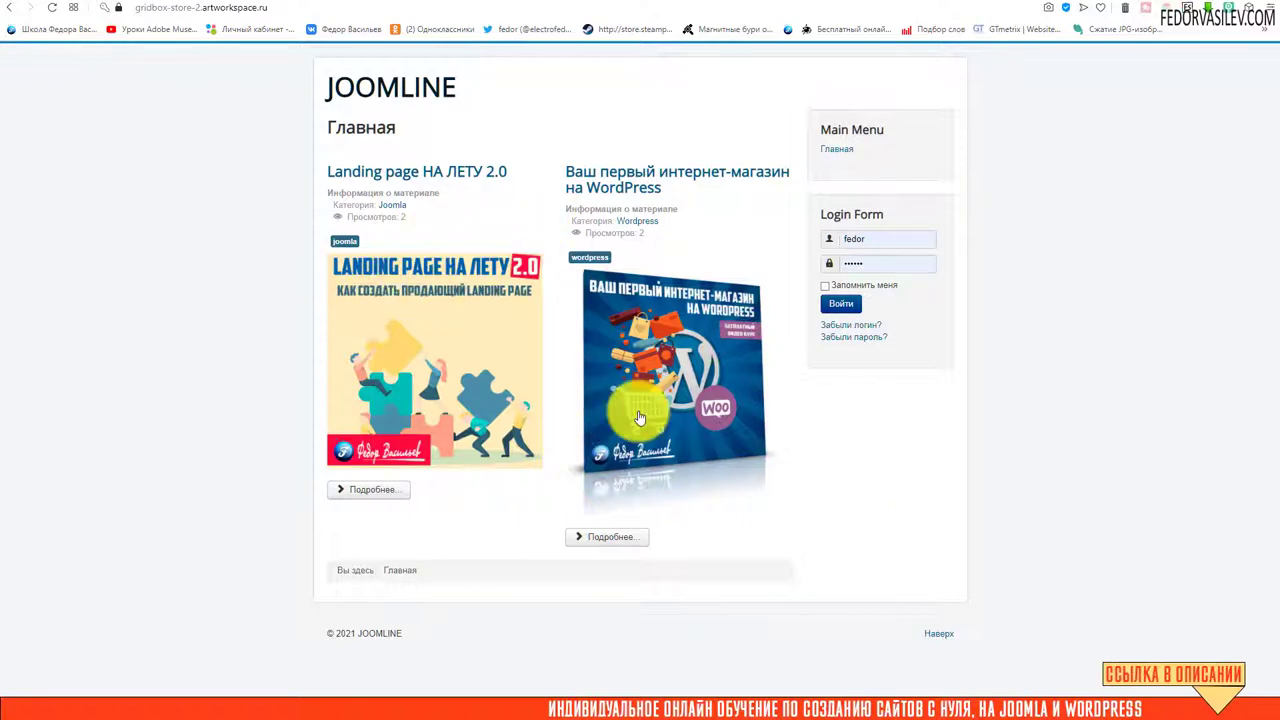
left_click(720, 3)
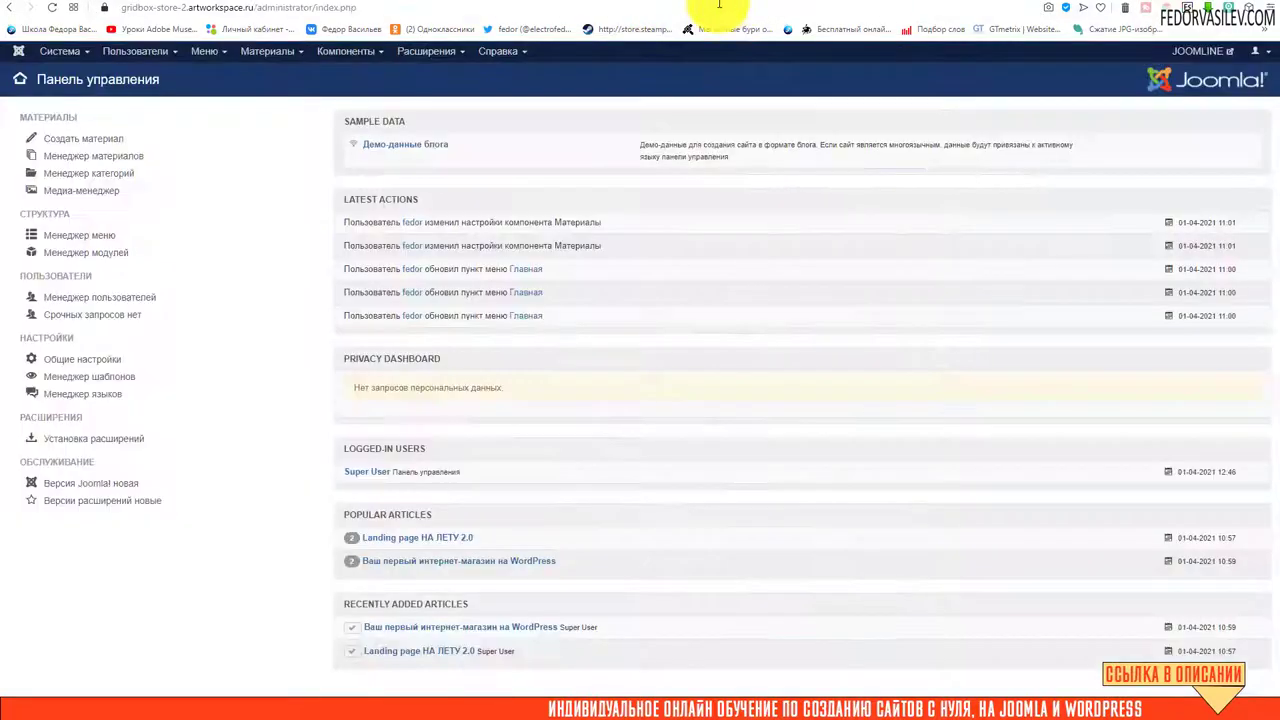
left_click(443, 55)
mouse_move(447, 74)
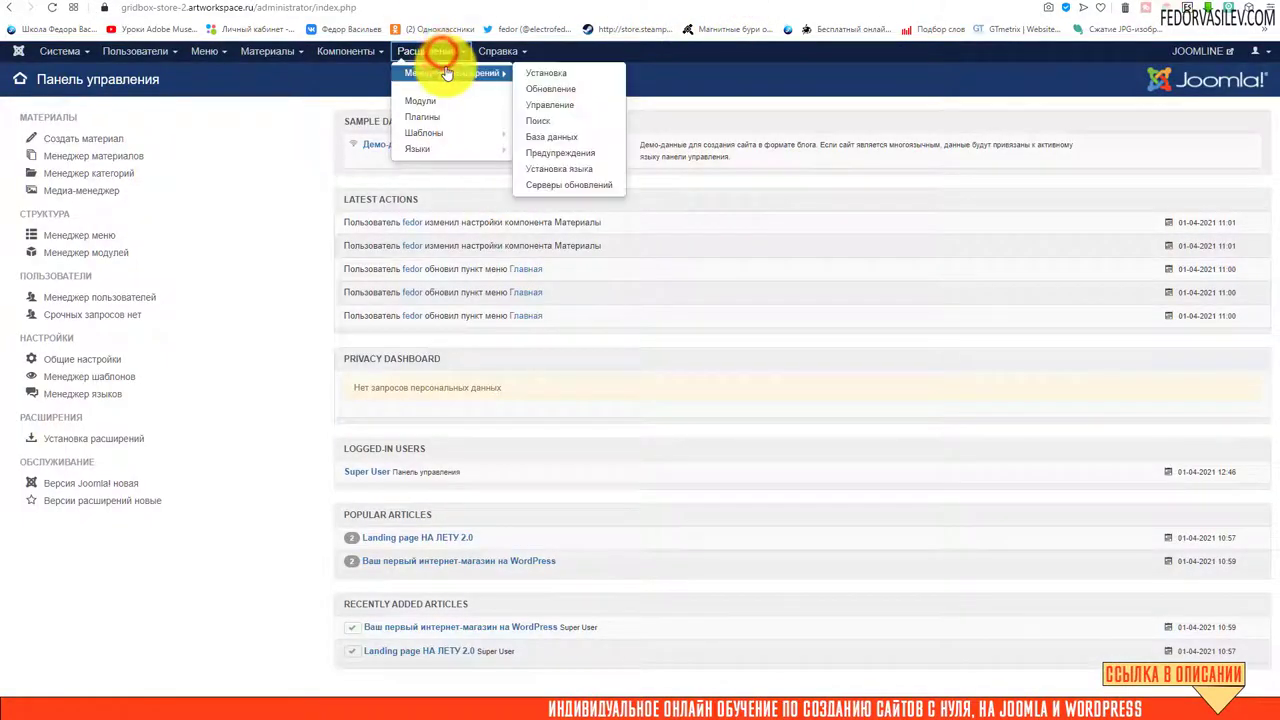
left_click(562, 80)
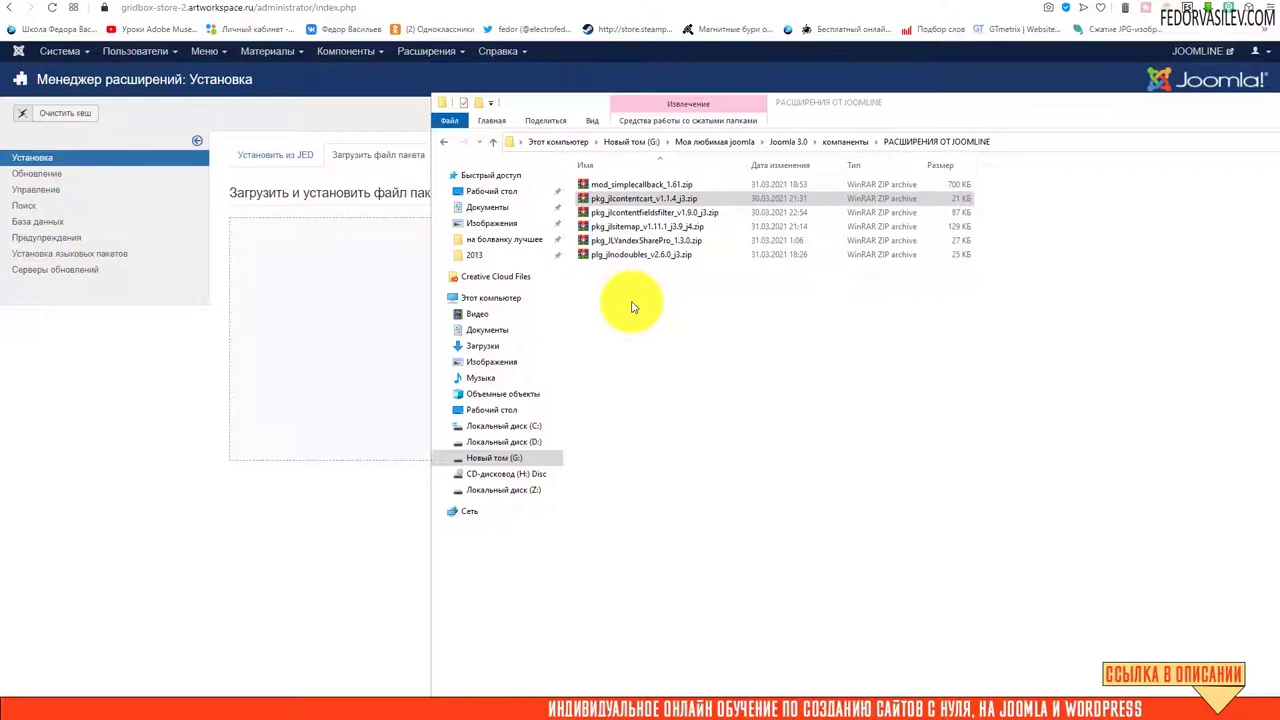
Install the package pkg_jlcontentcart_v1.1.4_j3.zip from the РАСШИРЕНИЯ ОТ JOOMLINE folder.
left_click(663, 203)
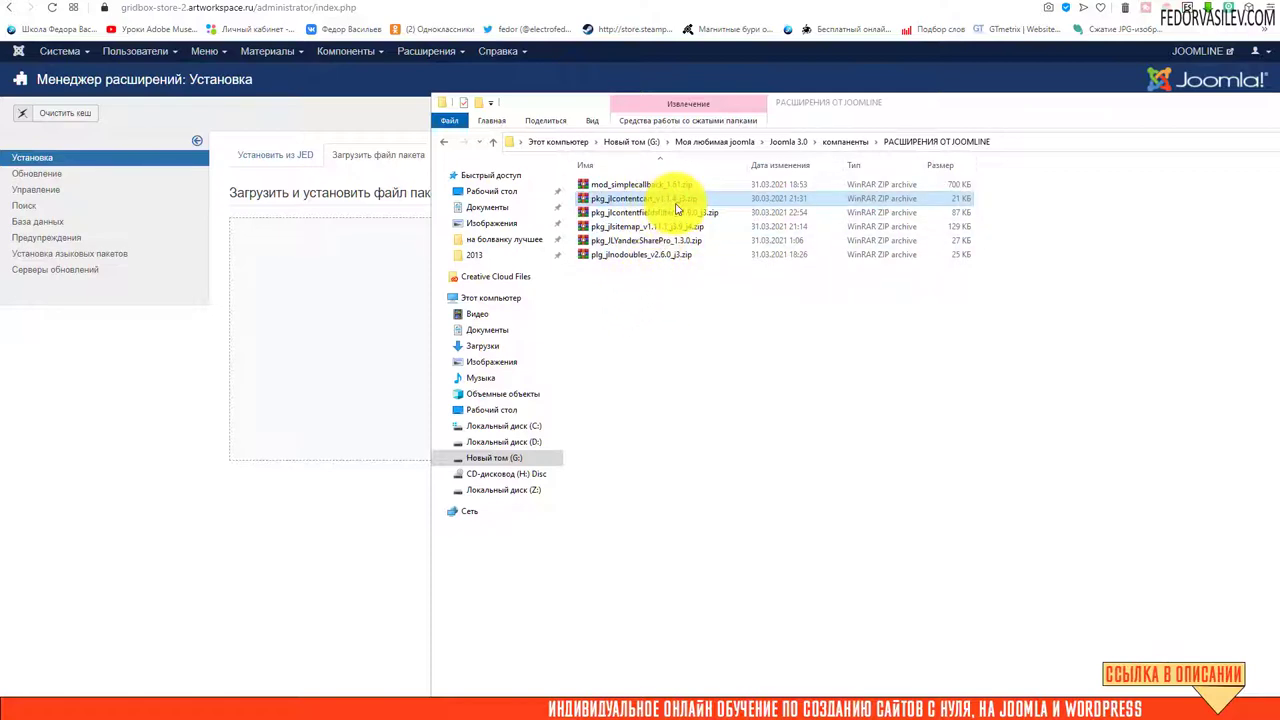
left_click_drag(652, 200, 314, 280)
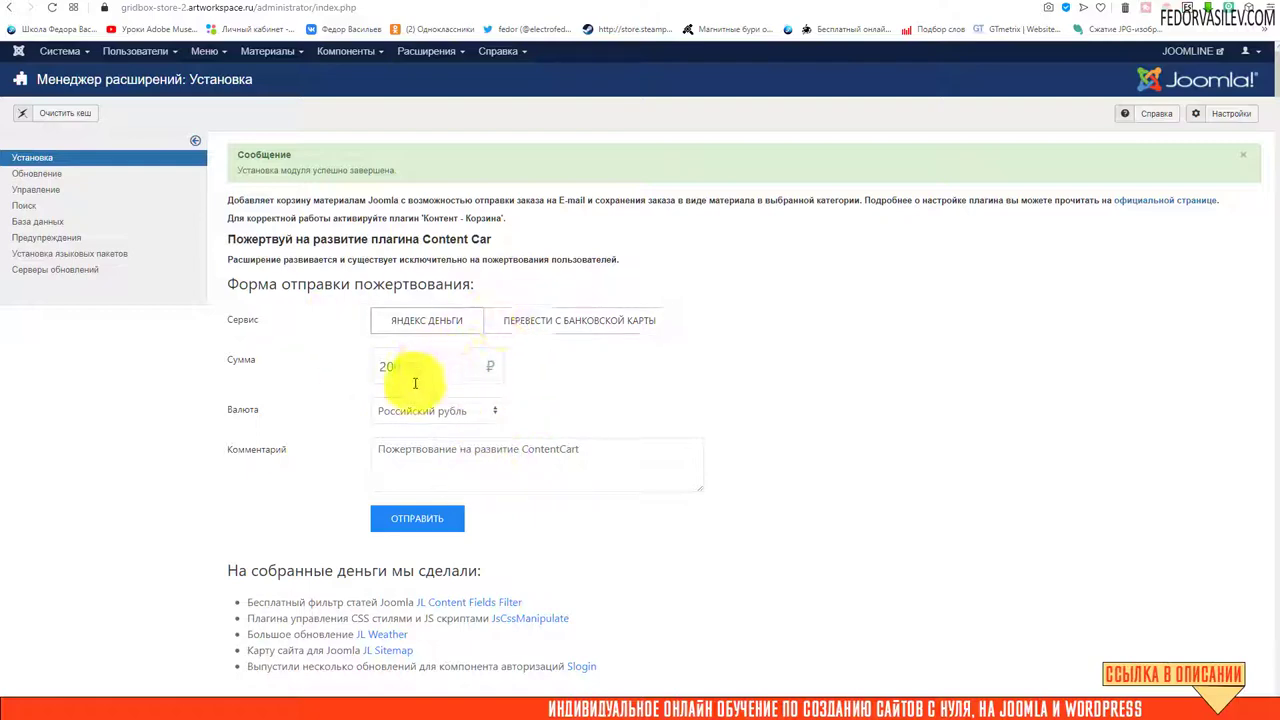
scroll(434, 366, "down", 4)
scroll(520, 474, "up", 4)
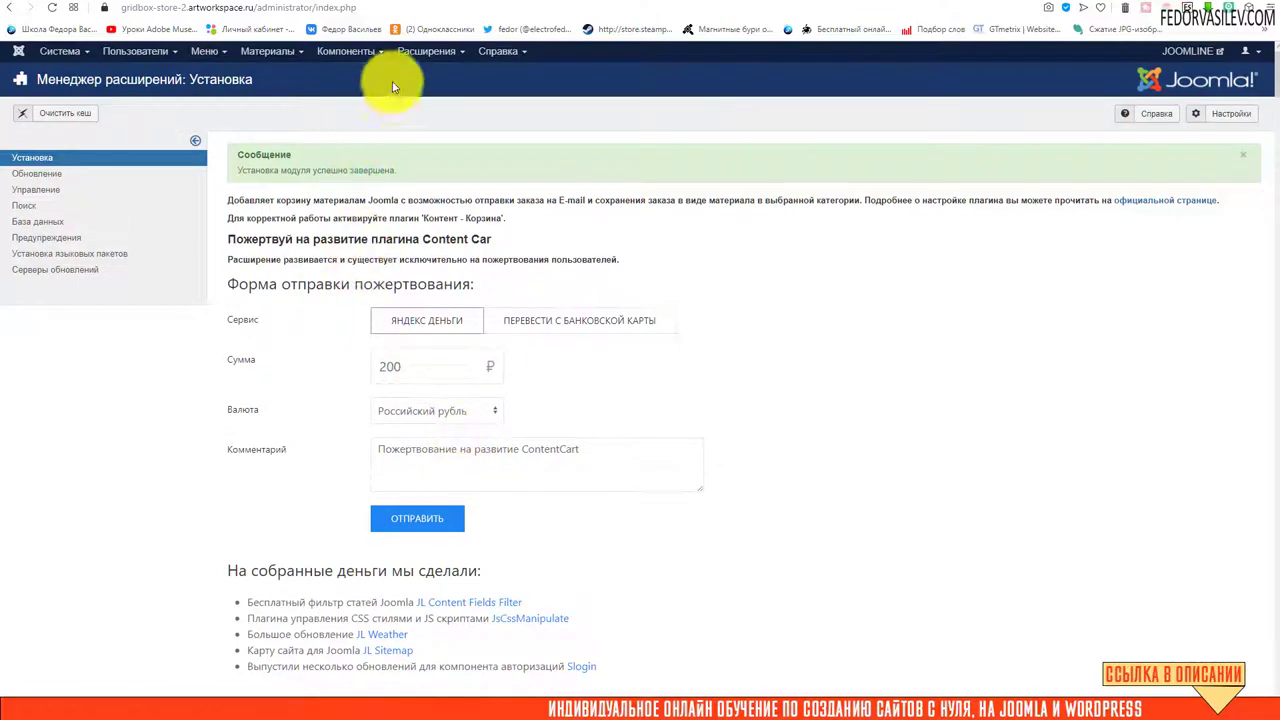
Open the Контент - Корзина plugin from the plugin list sorted by descending ID and set its state to Включено.
left_click(424, 49)
left_click(445, 127)
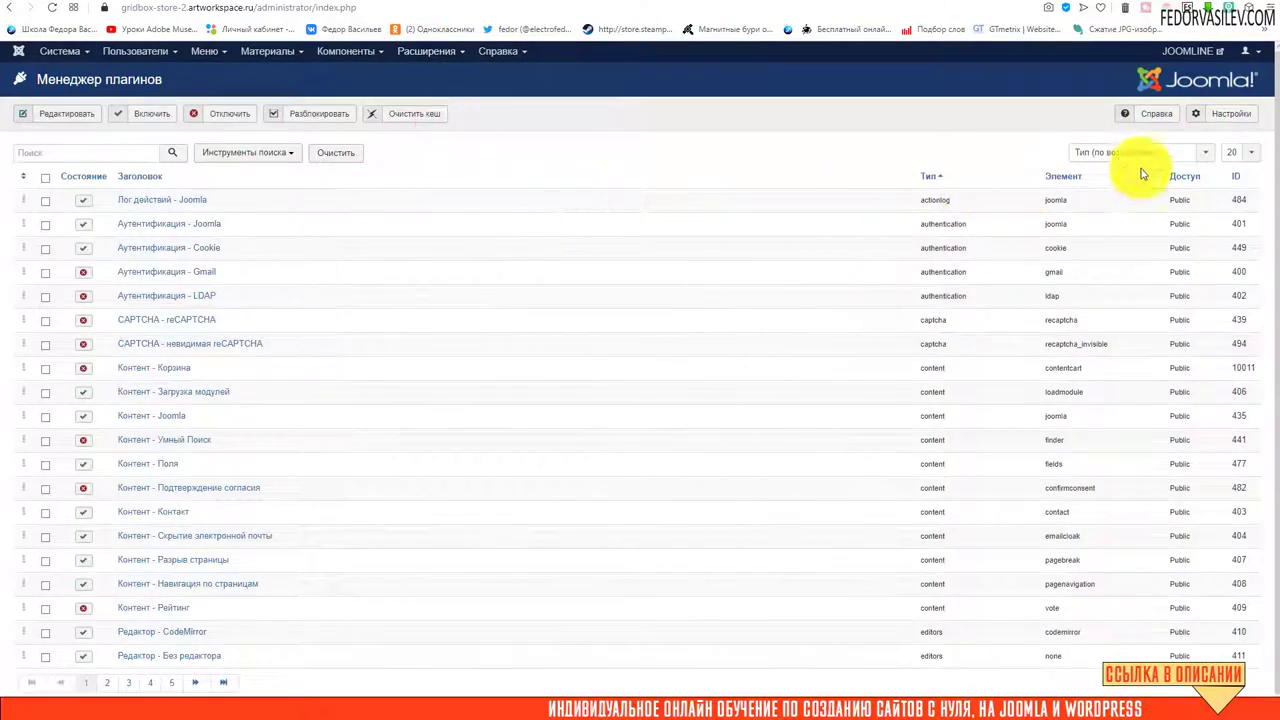
left_click(1234, 177)
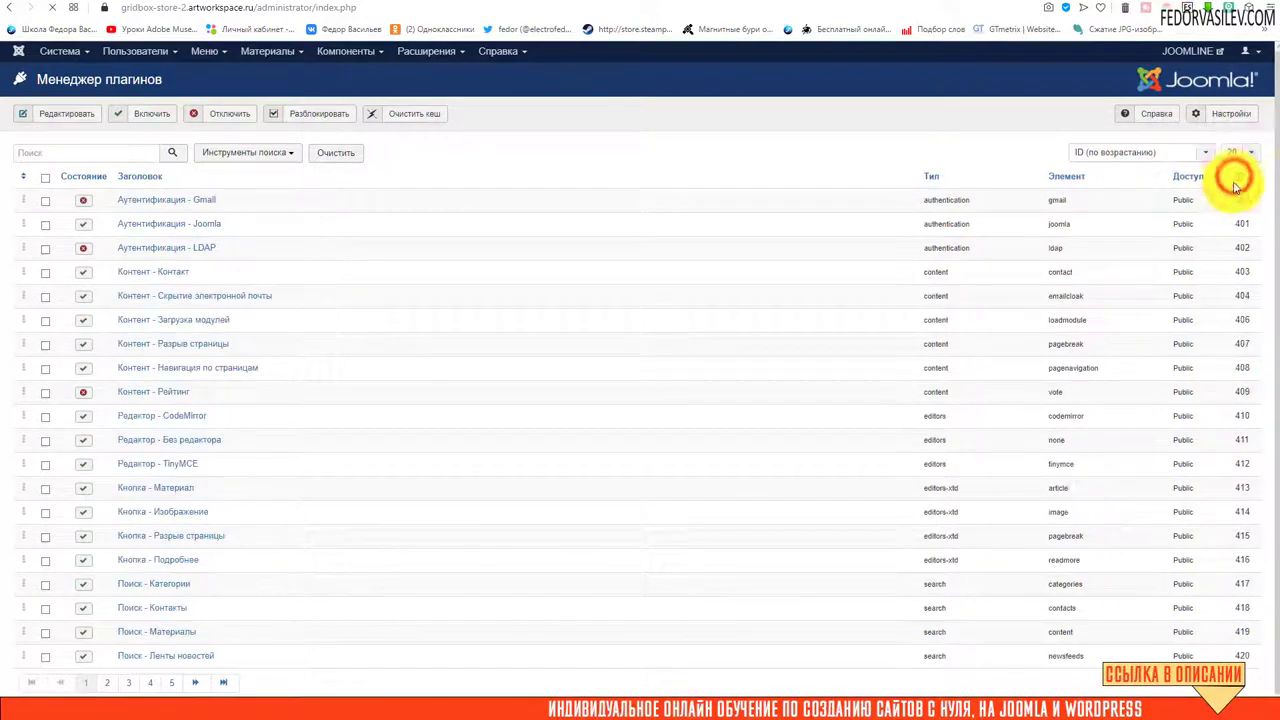
left_click(1236, 178)
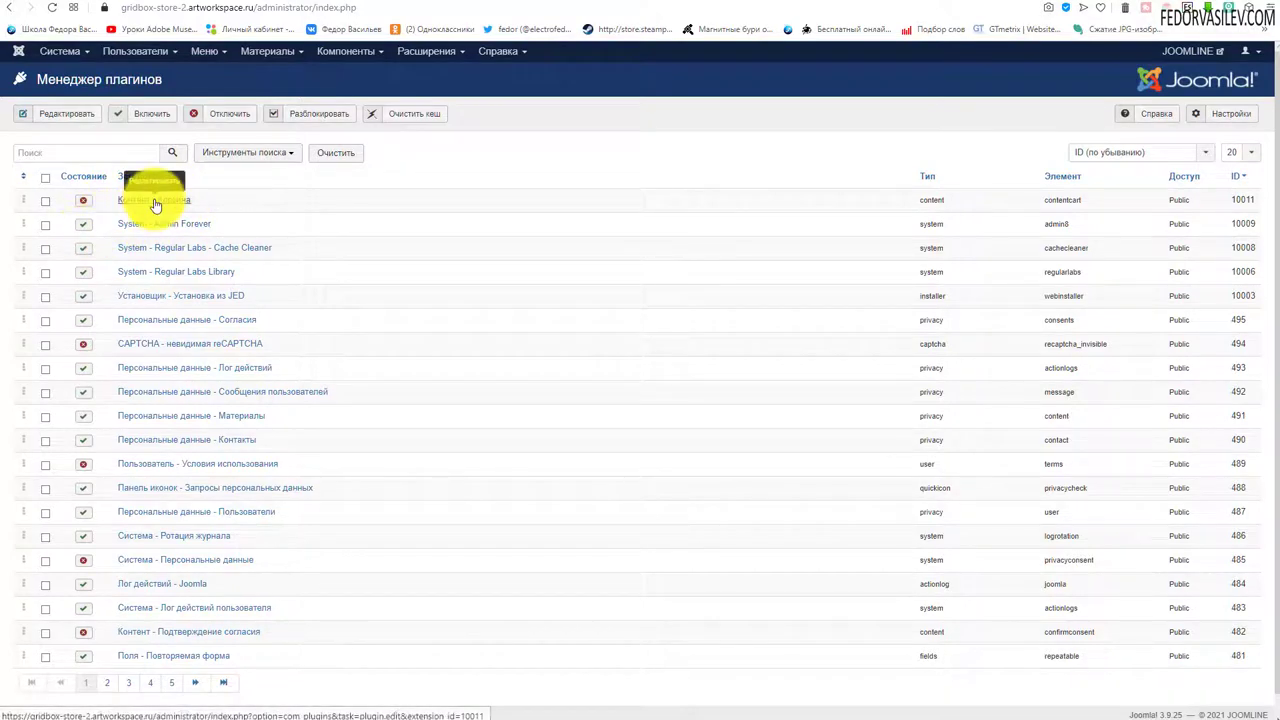
left_click(155, 202)
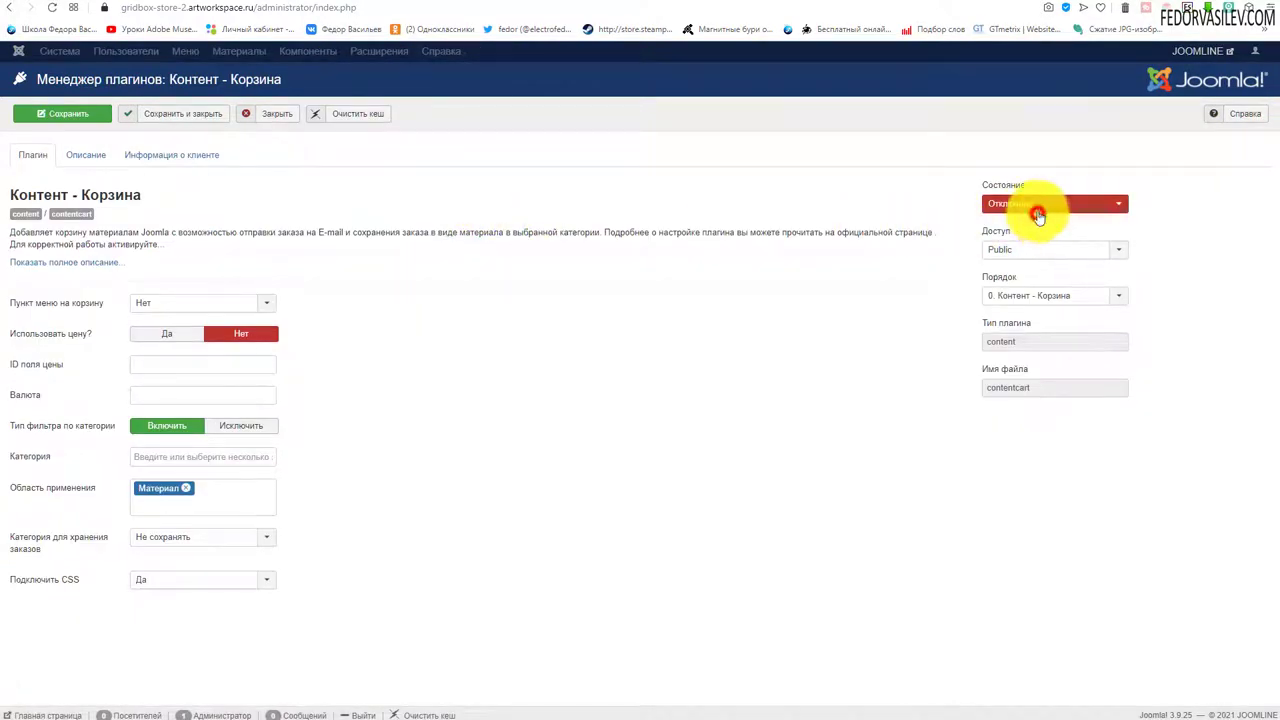
left_click(1038, 215)
left_click(1022, 220)
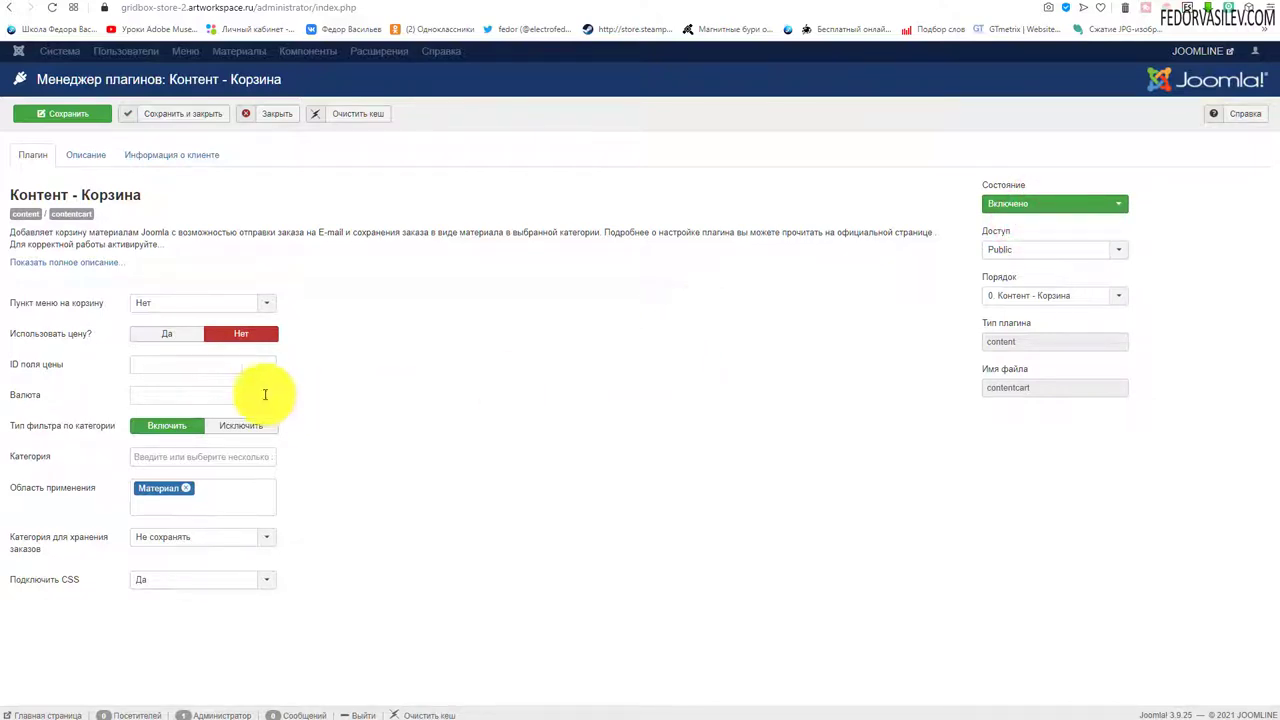
View the choices available for Пункт меню на корзину in the cart plugin settings.
left_click(161, 300)
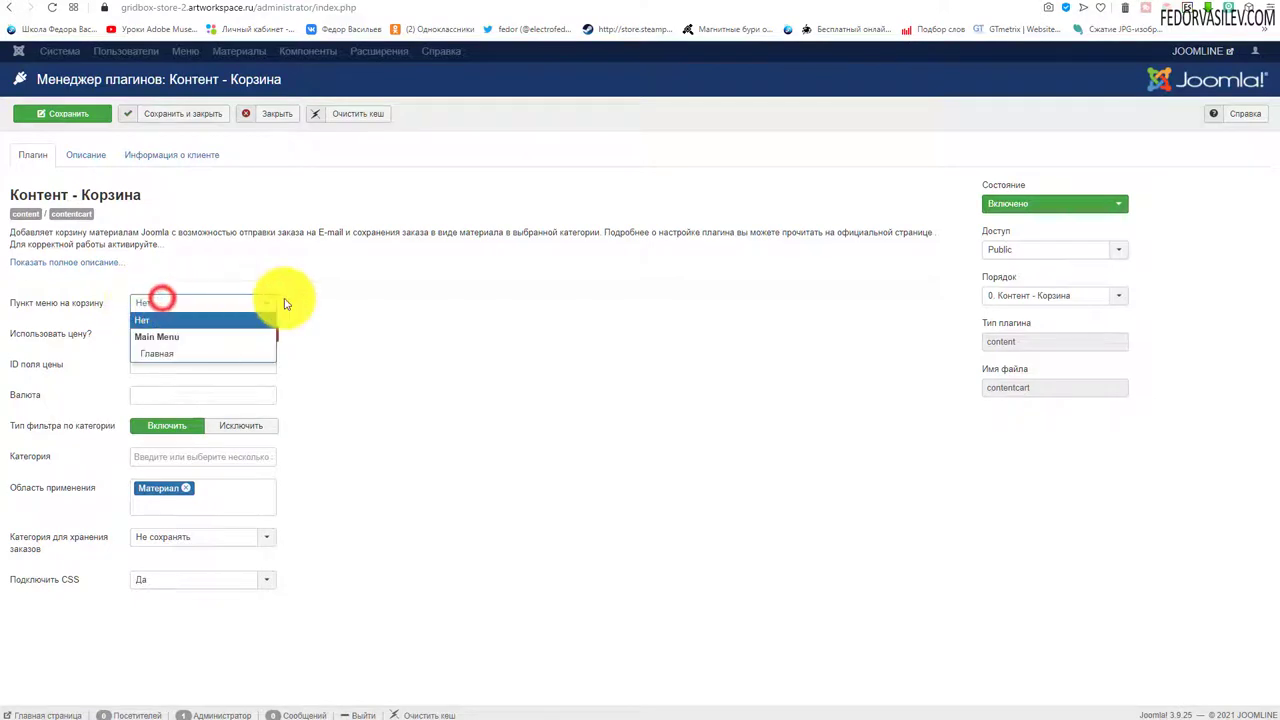
left_click(338, 293)
left_click(436, 297)
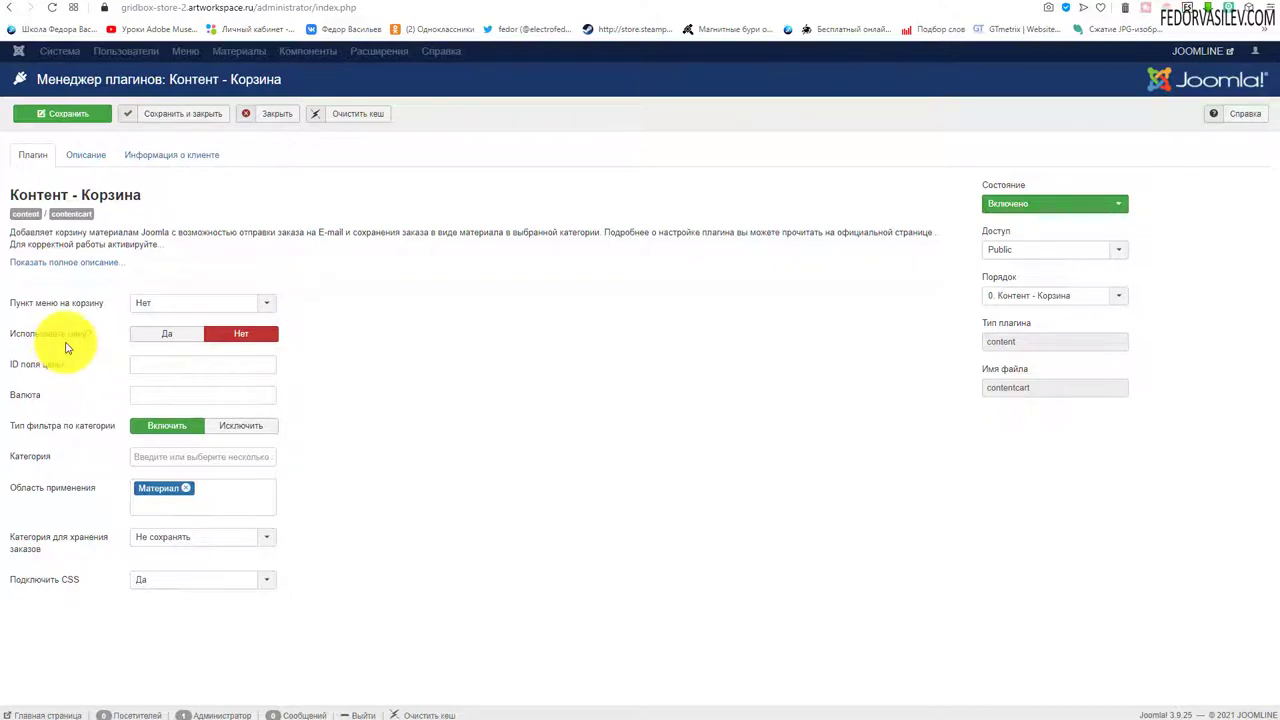
Set Использовать цену to Да and enter Руб as the currency.
left_click(148, 334)
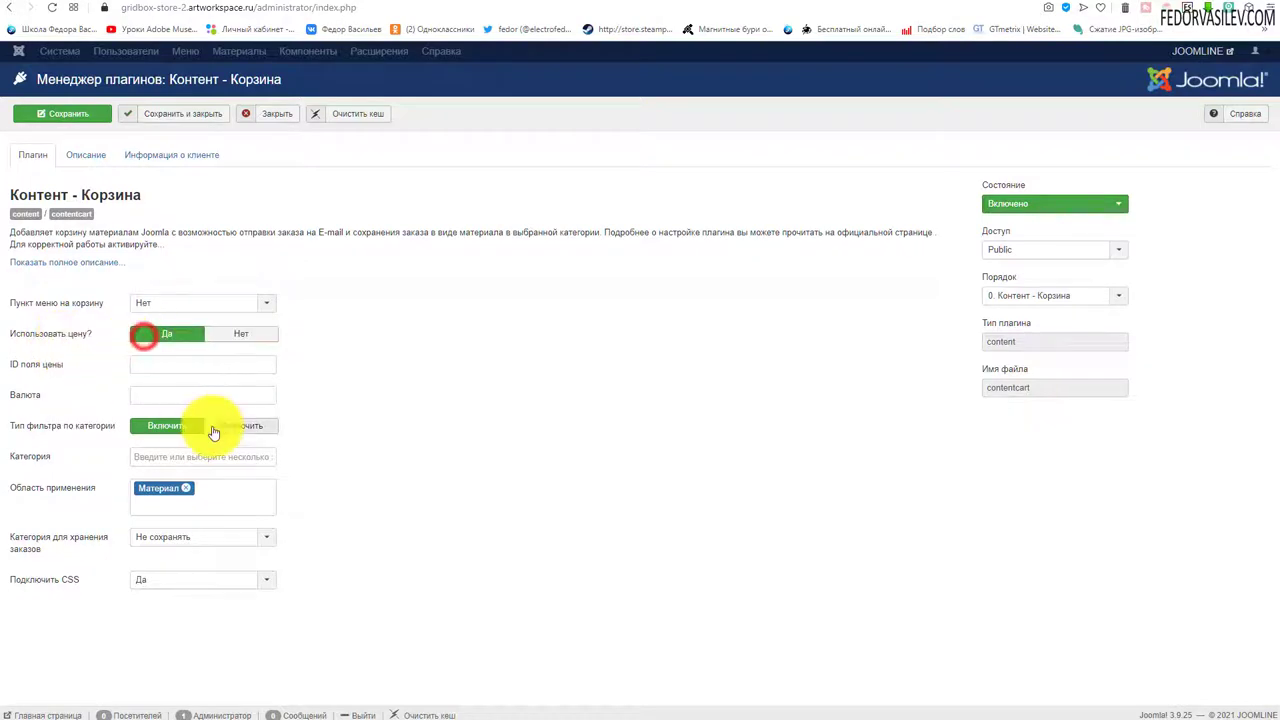
mouse_move(42, 372)
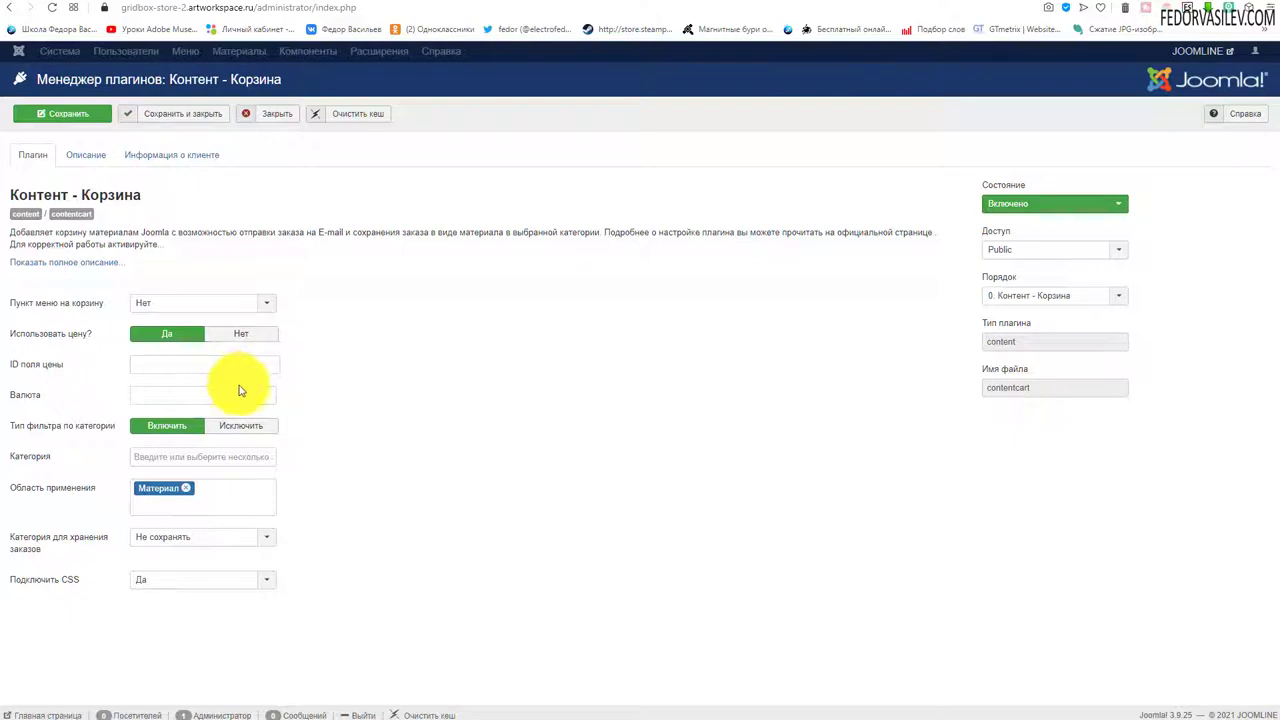
left_click(28, 402)
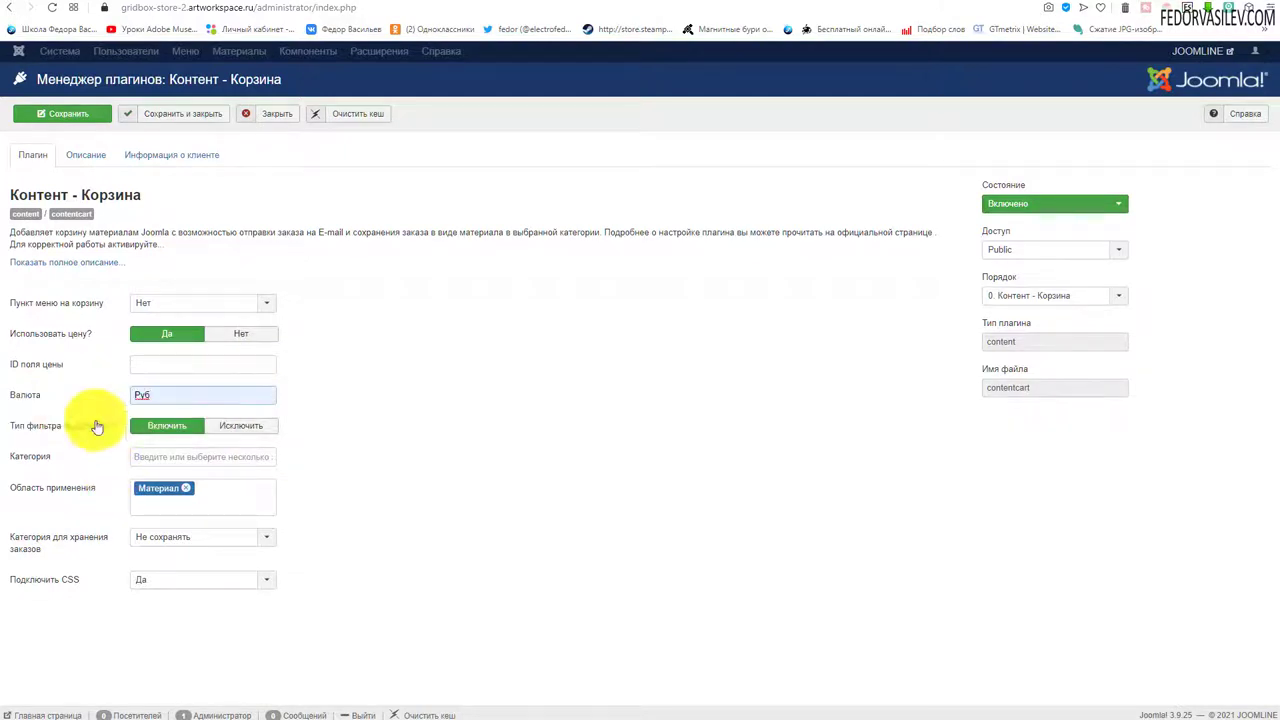
Choose Включить as the category filter type and add the Joomla and Wordpress categories to the filter.
left_click(258, 430)
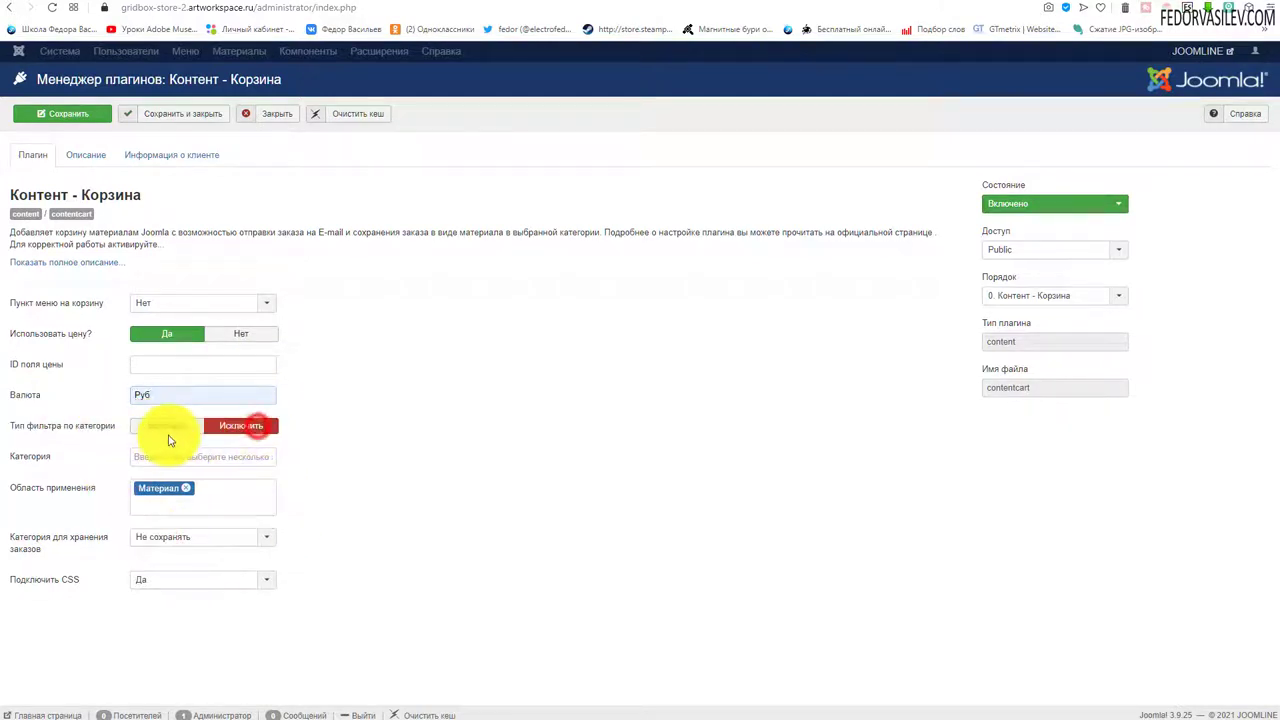
left_click(166, 430)
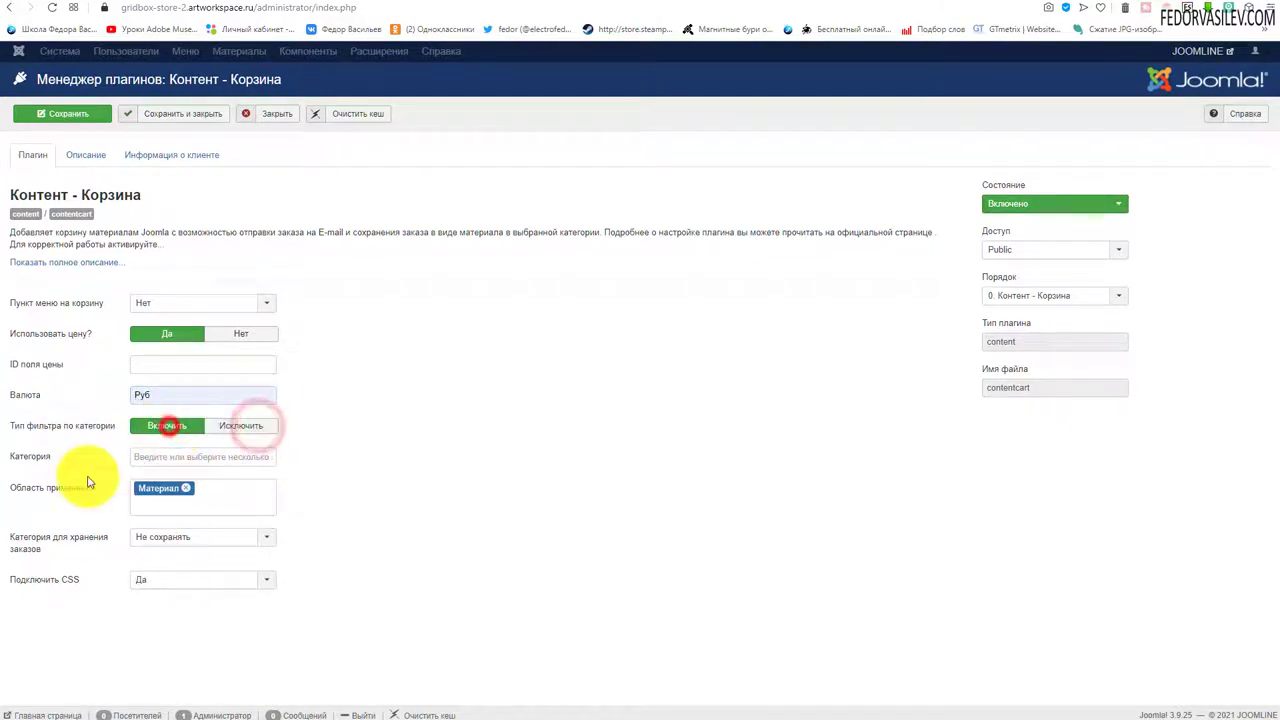
left_click(163, 455)
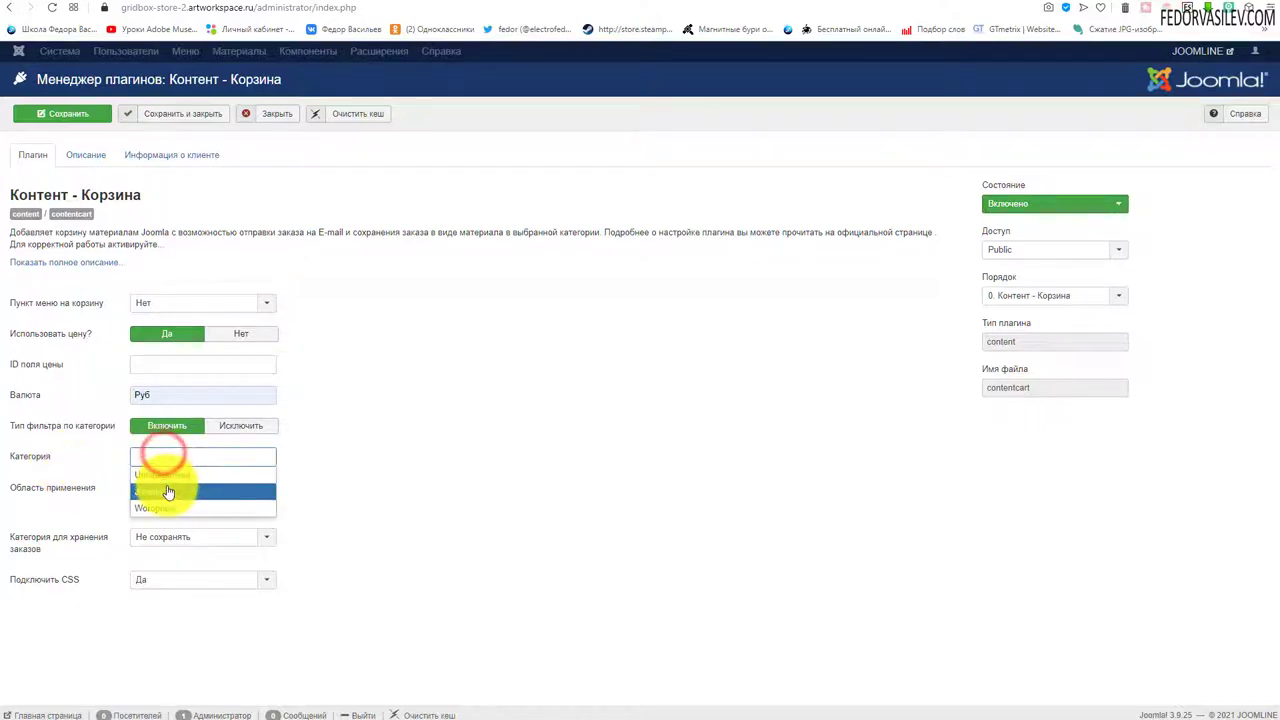
left_click(161, 493)
left_click(163, 471)
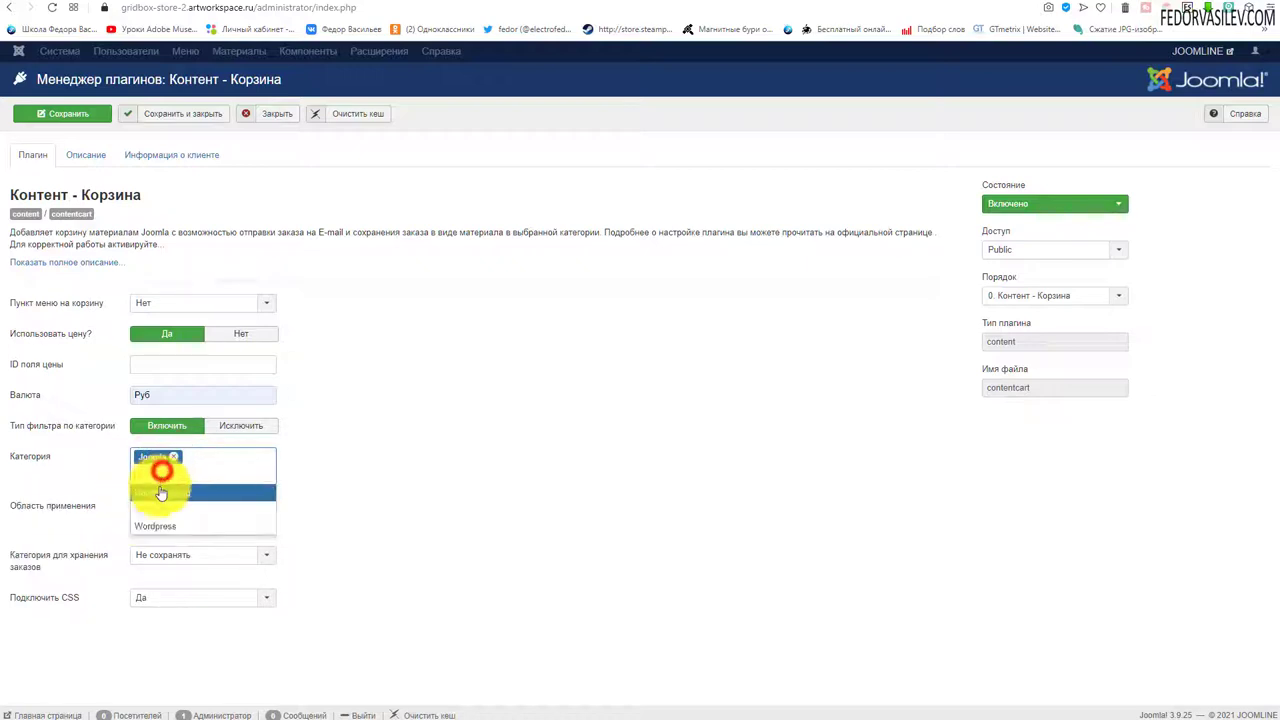
left_click(157, 526)
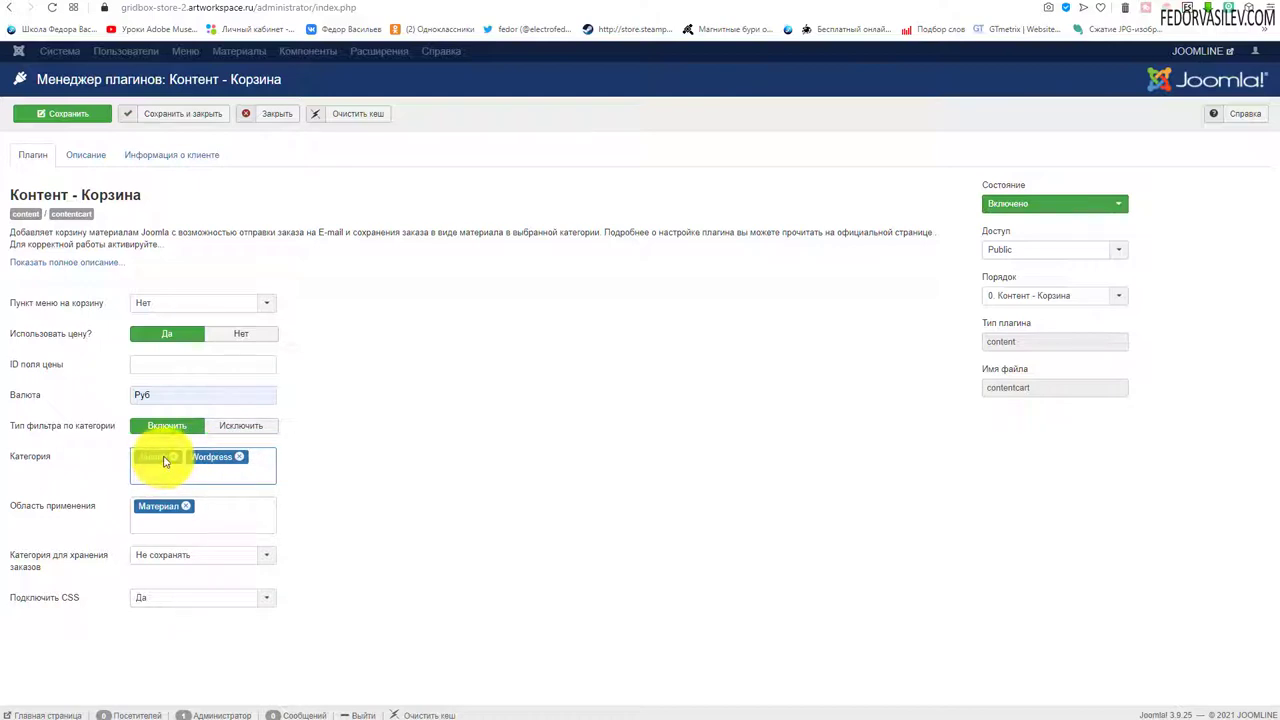
left_click(164, 492)
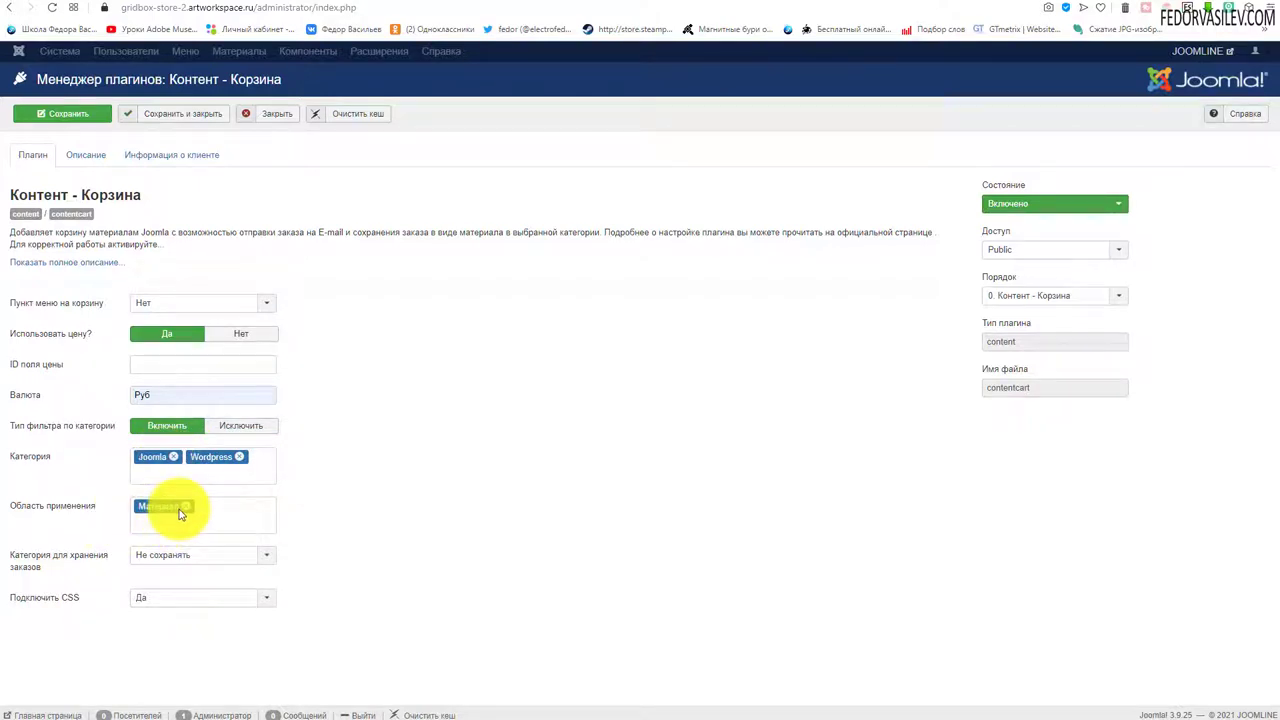
Review the descriptions and choices of the Категория для хранения заказов and Подключить CSS settings.
mouse_move(86, 568)
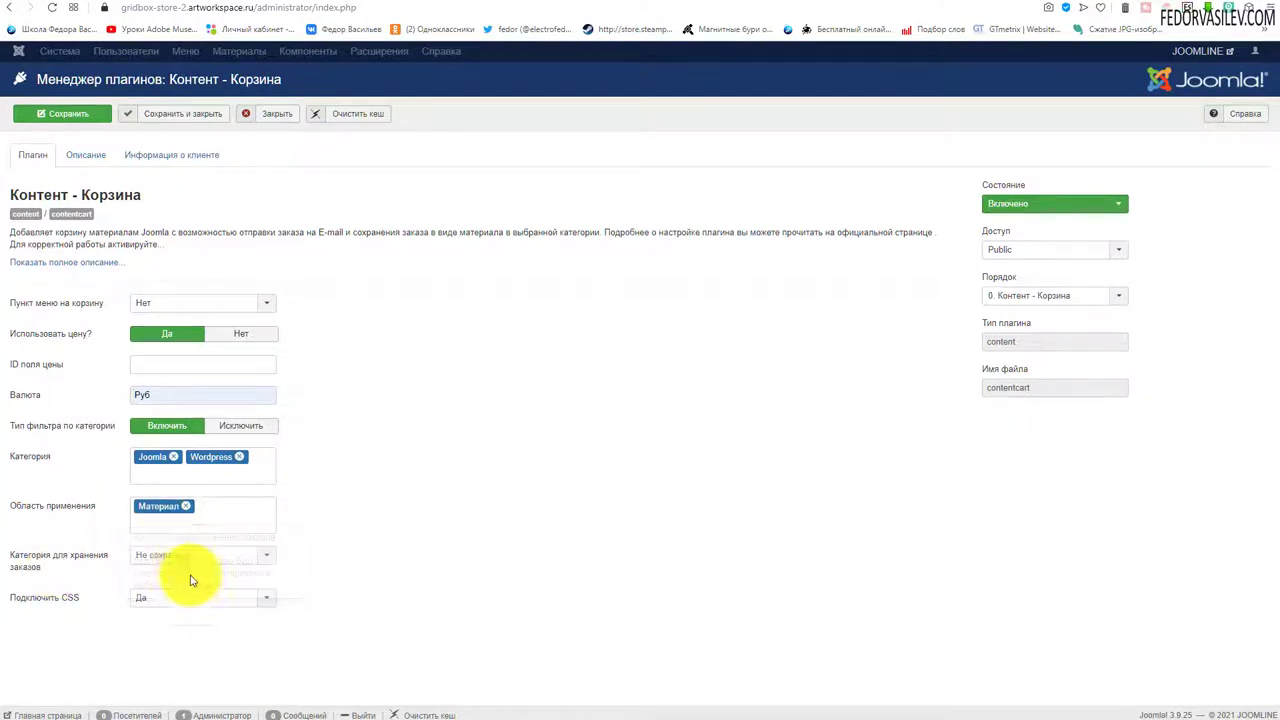
left_click(180, 557)
left_click(390, 574)
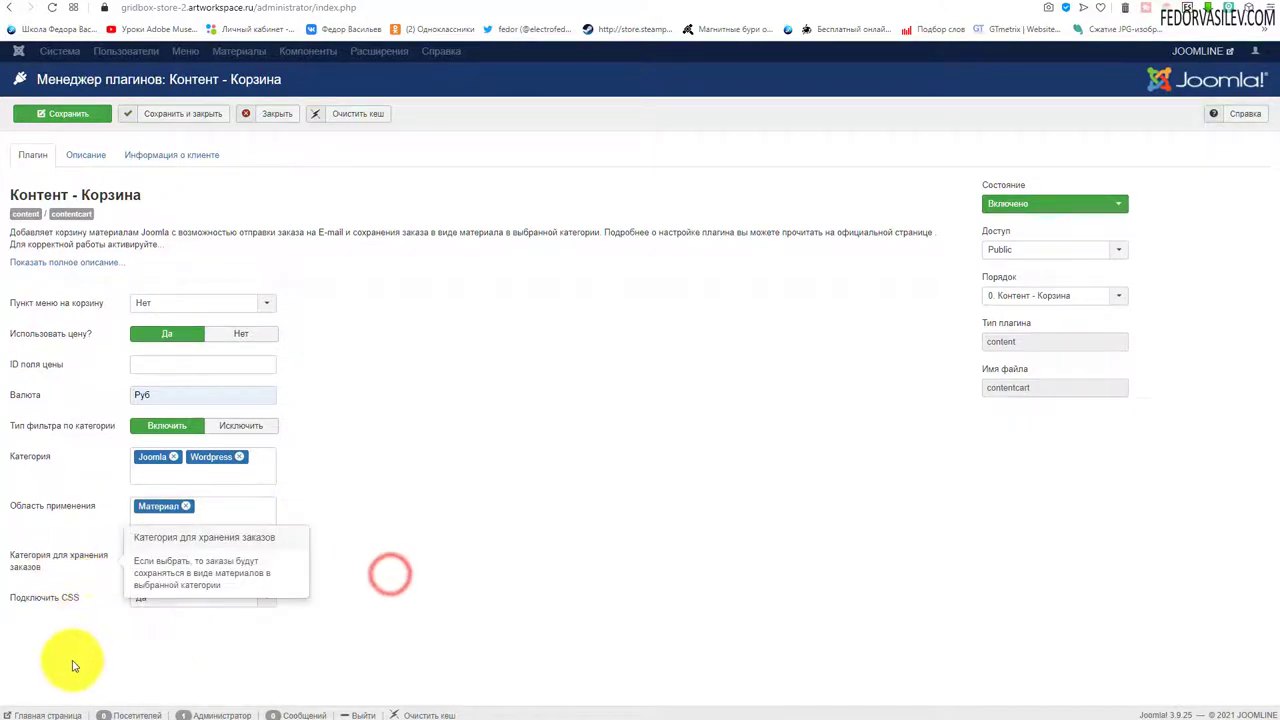
mouse_move(51, 603)
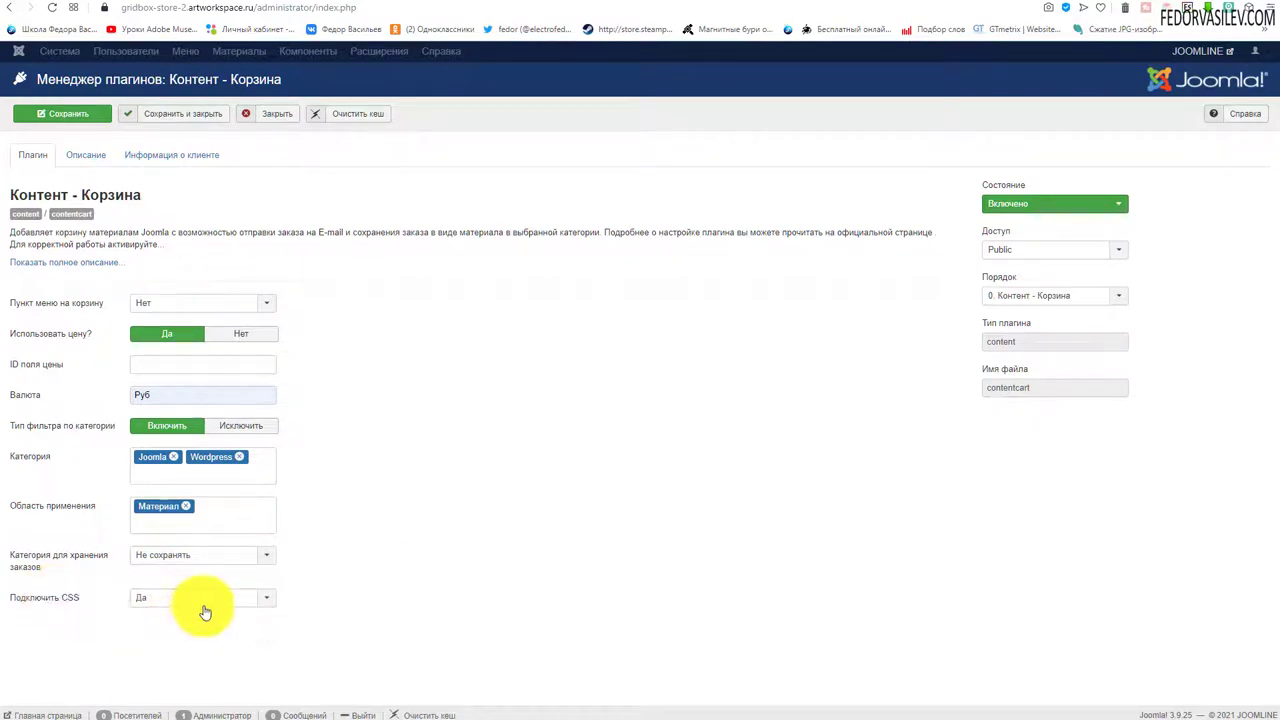
left_click(203, 606)
left_click(354, 590)
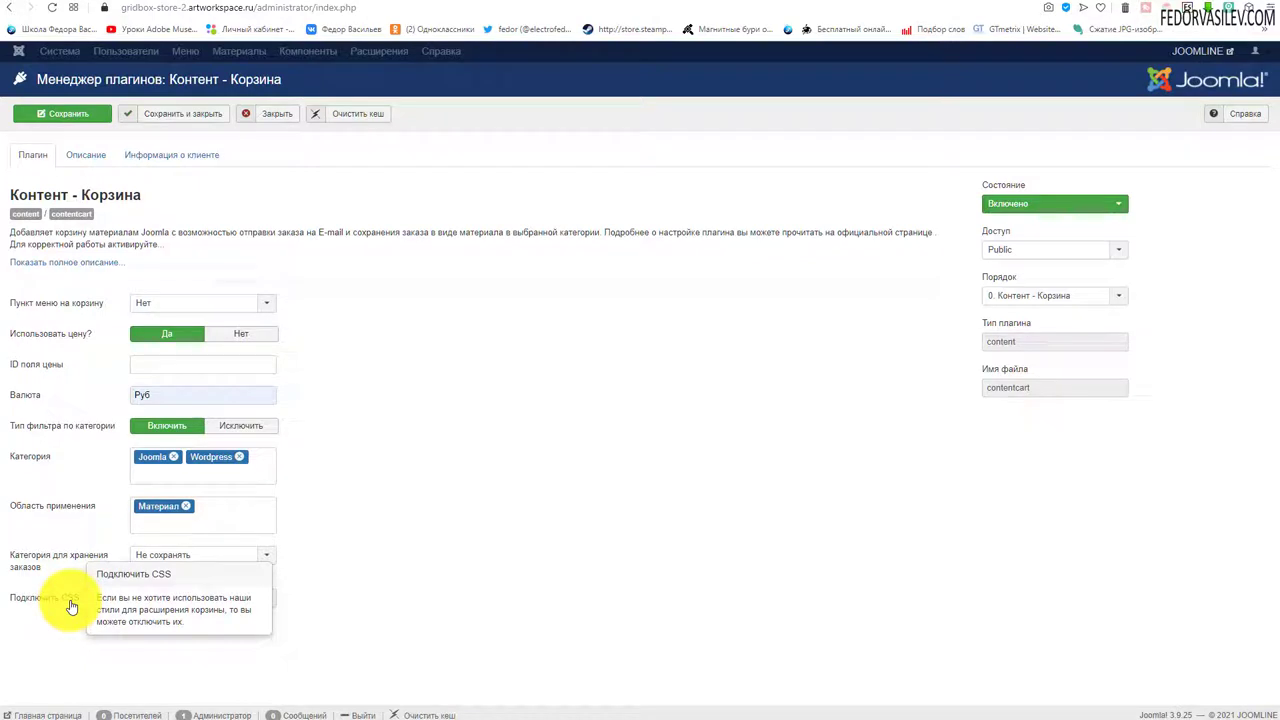
View the store's public home page and the Landing page НА ЛЕТУ 2.0 article, and return to the home page.
left_click(776, 4)
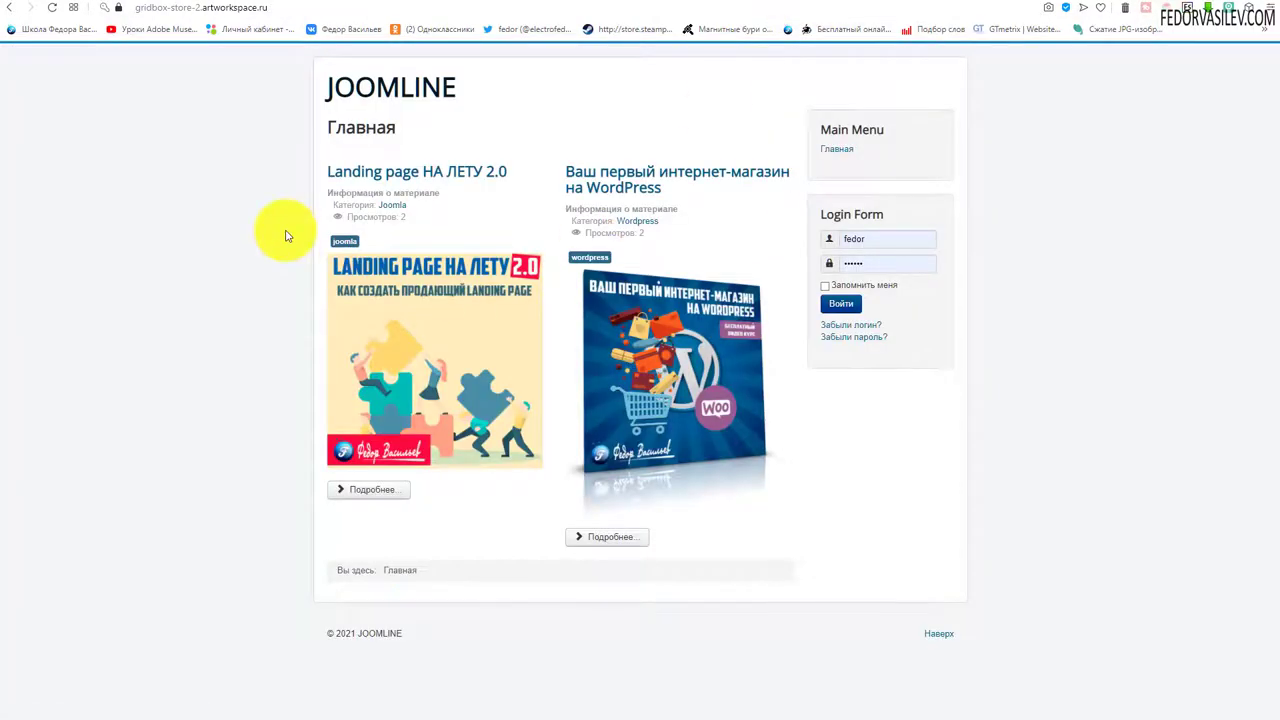
left_click(435, 395)
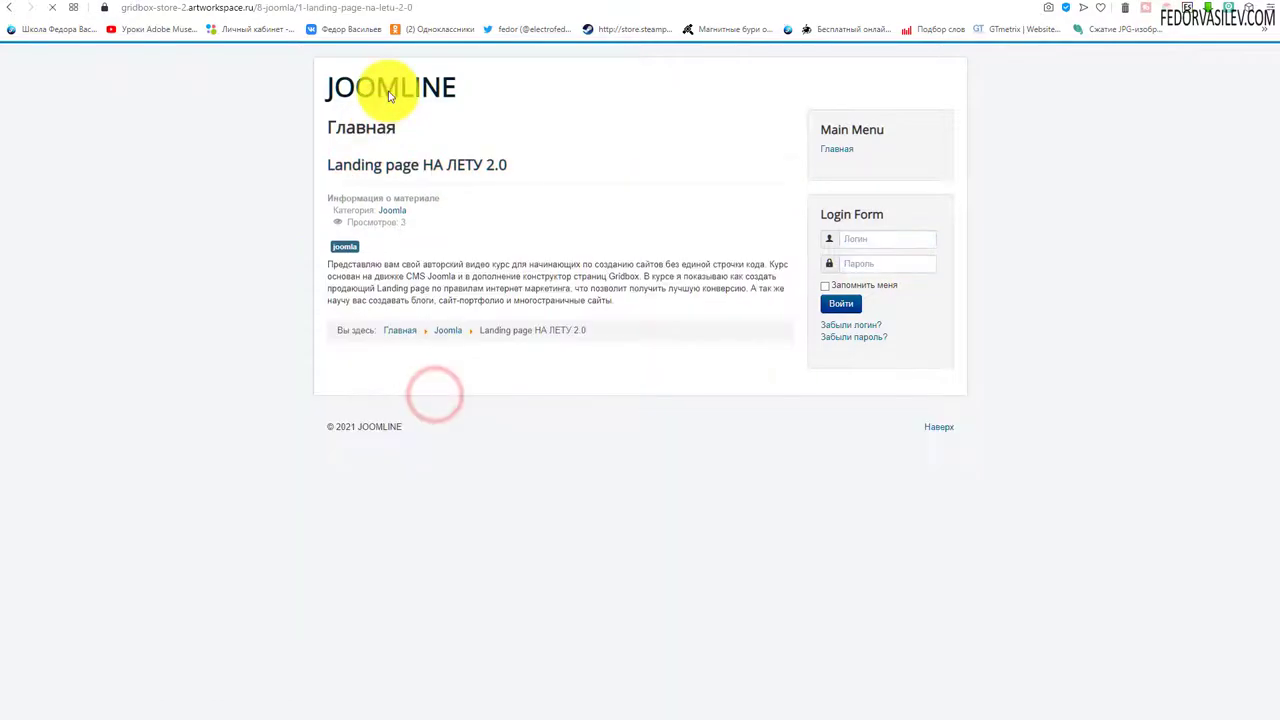
left_click(390, 92)
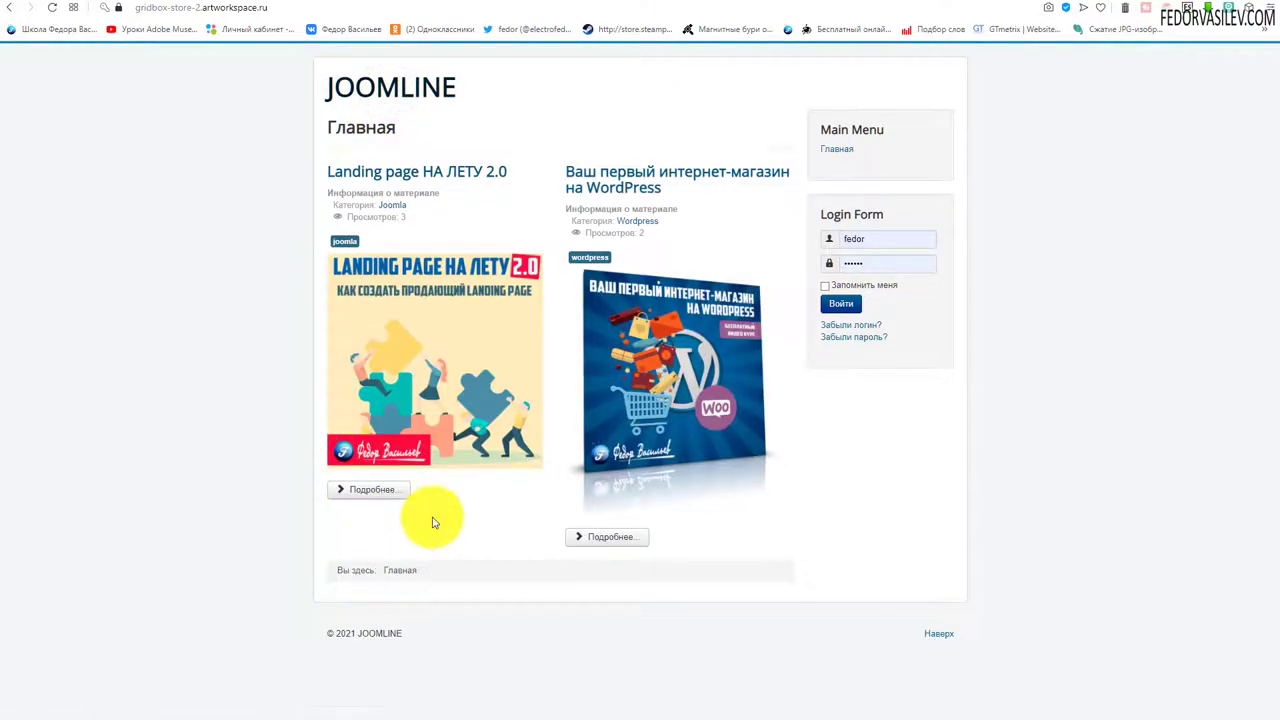
Return to the cart plugin settings and review the choices of Подключить CSS and Пункт меню на корзину.
left_click(740, 4)
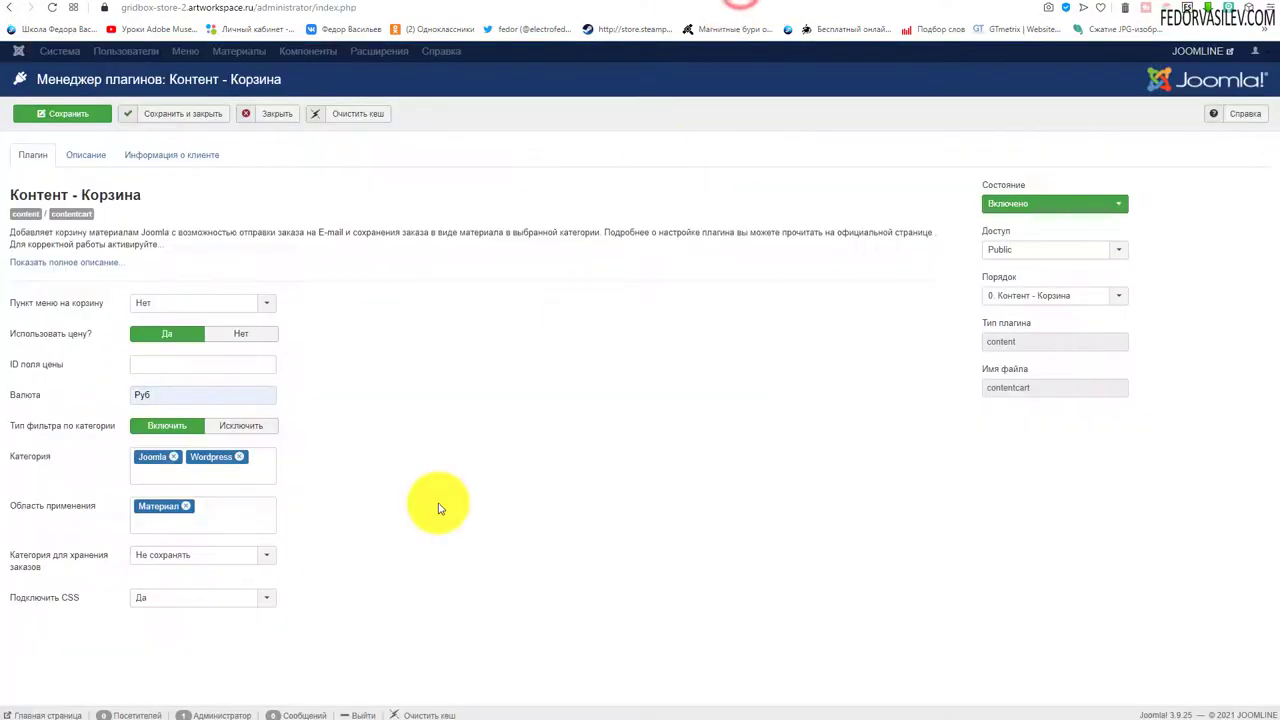
left_click(236, 595)
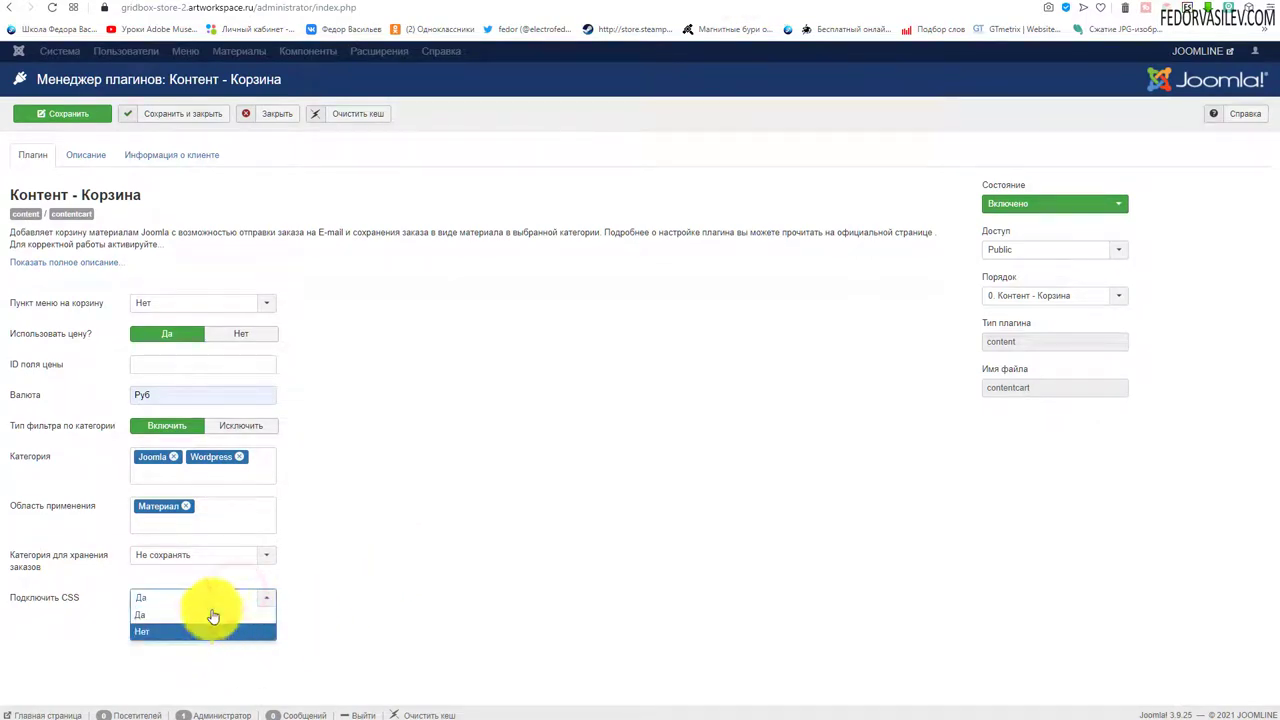
left_click(449, 620)
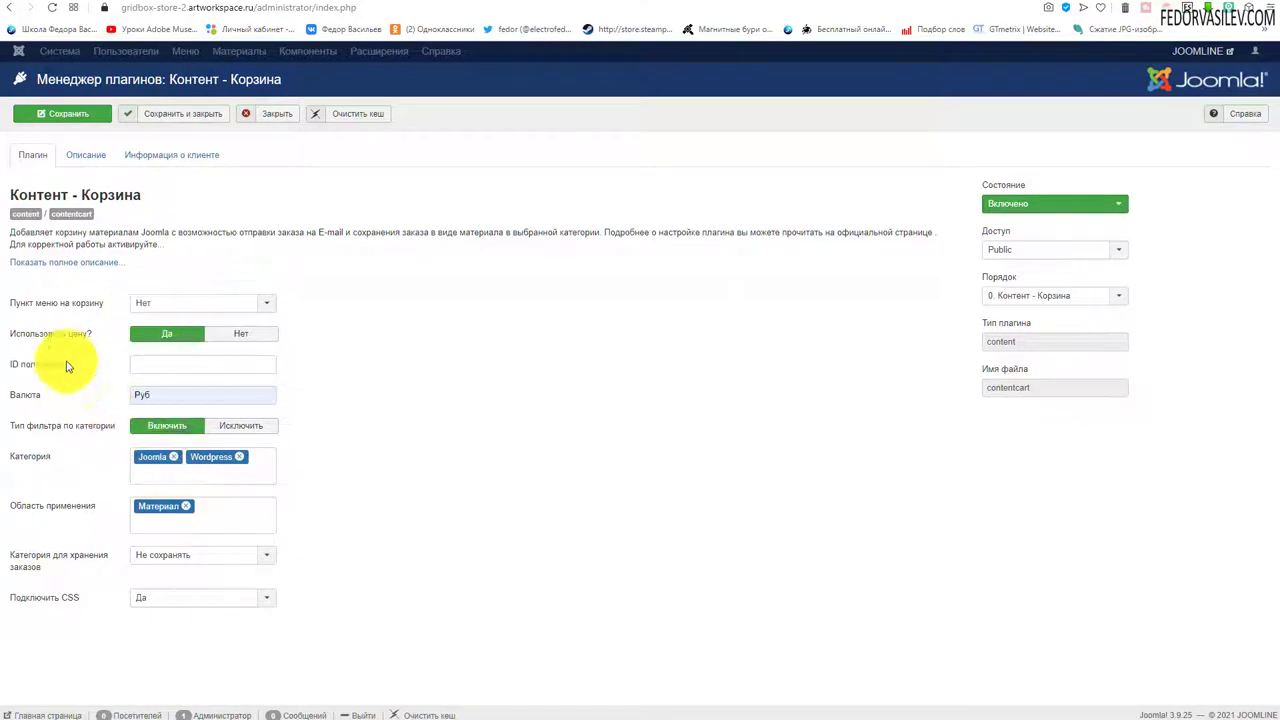
left_click(143, 303)
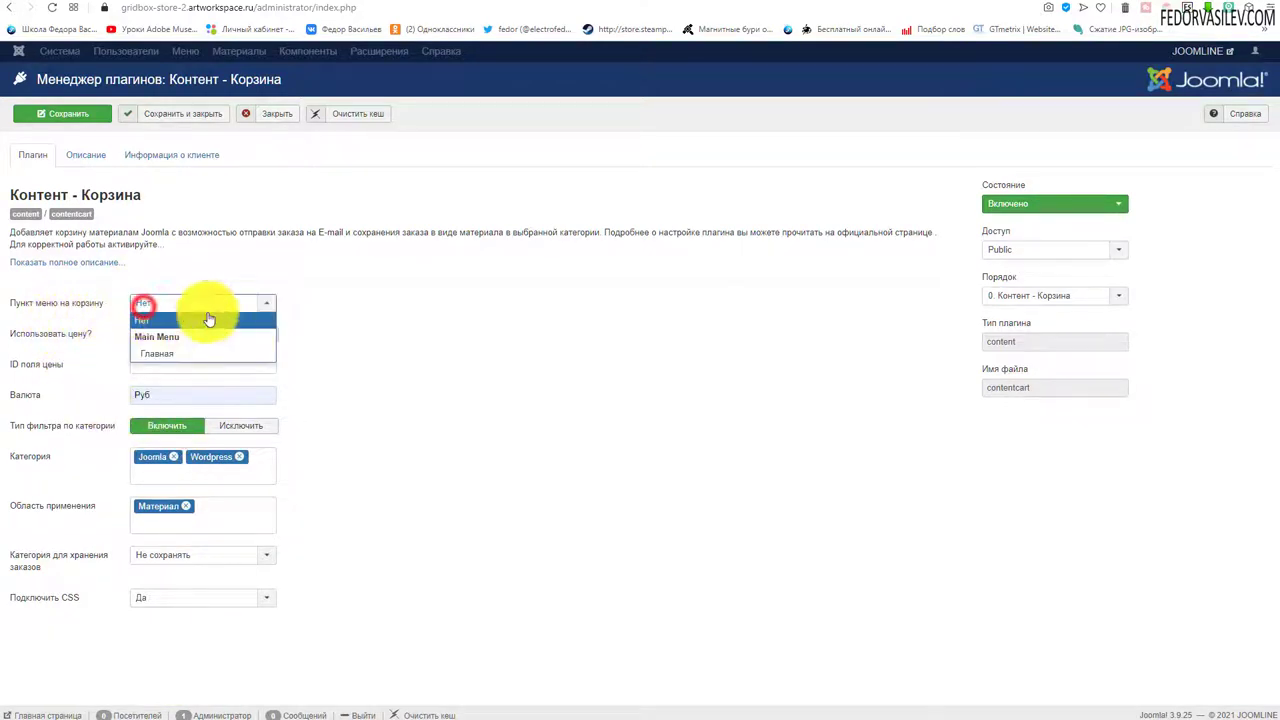
left_click(566, 370)
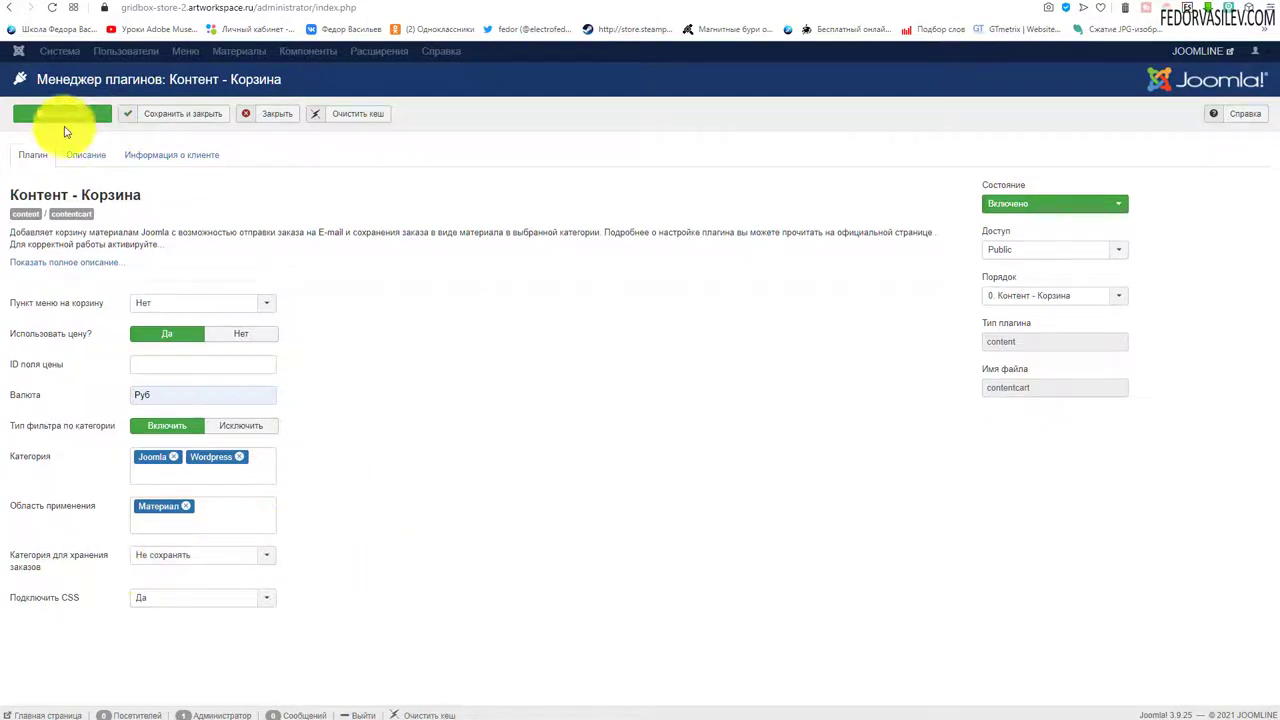
In the customer information settings, set Имя and E-mail to Обязательное and Телефон to Не обязательное.
left_click(86, 156)
left_click(147, 168)
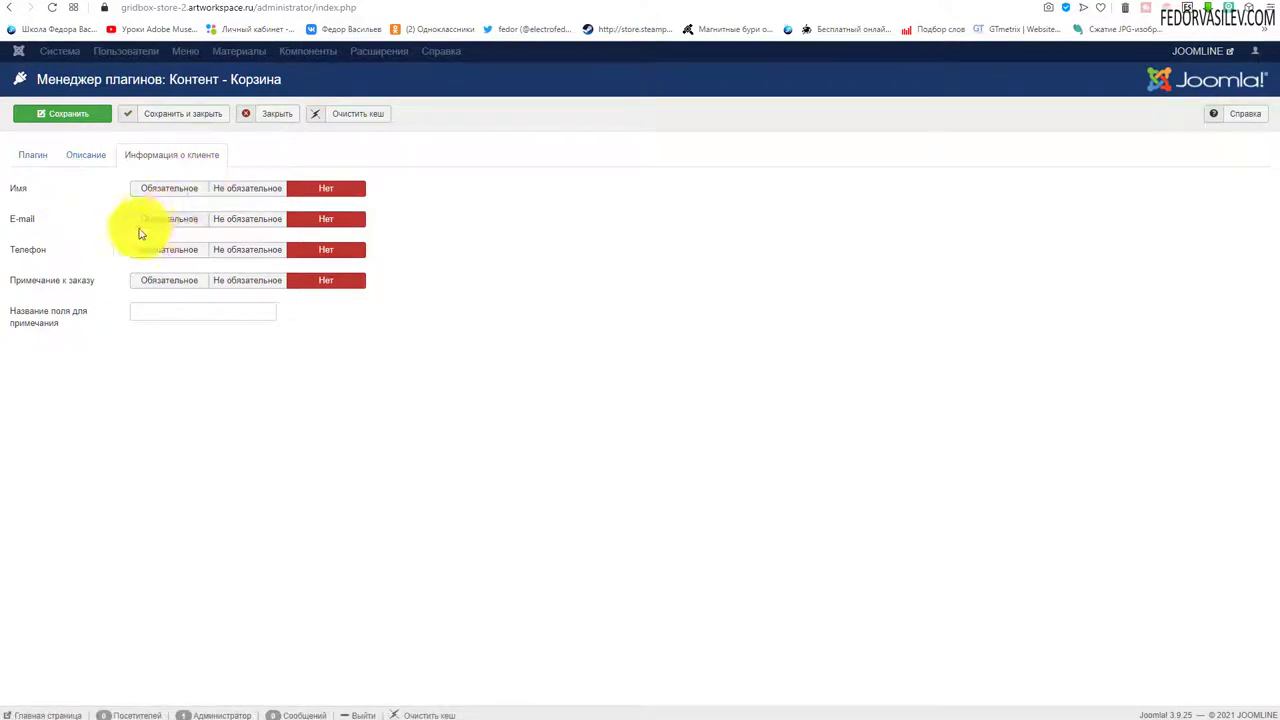
mouse_move(17, 197)
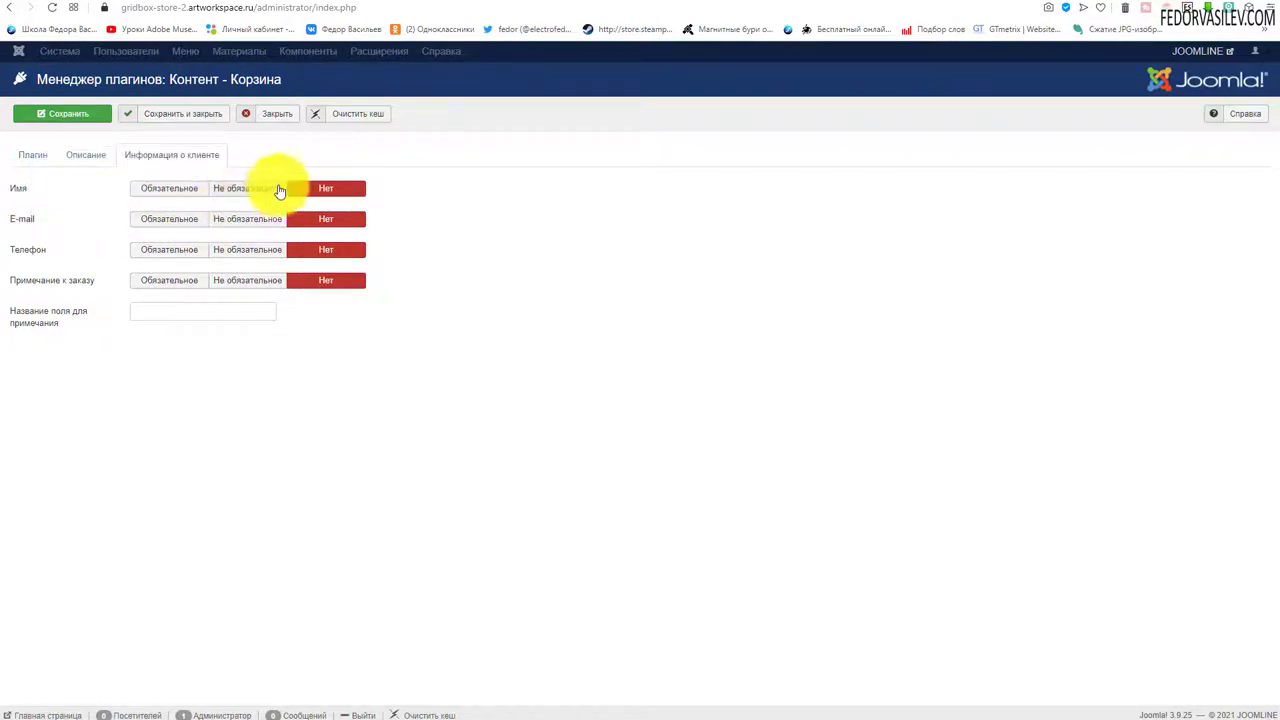
left_click(175, 192)
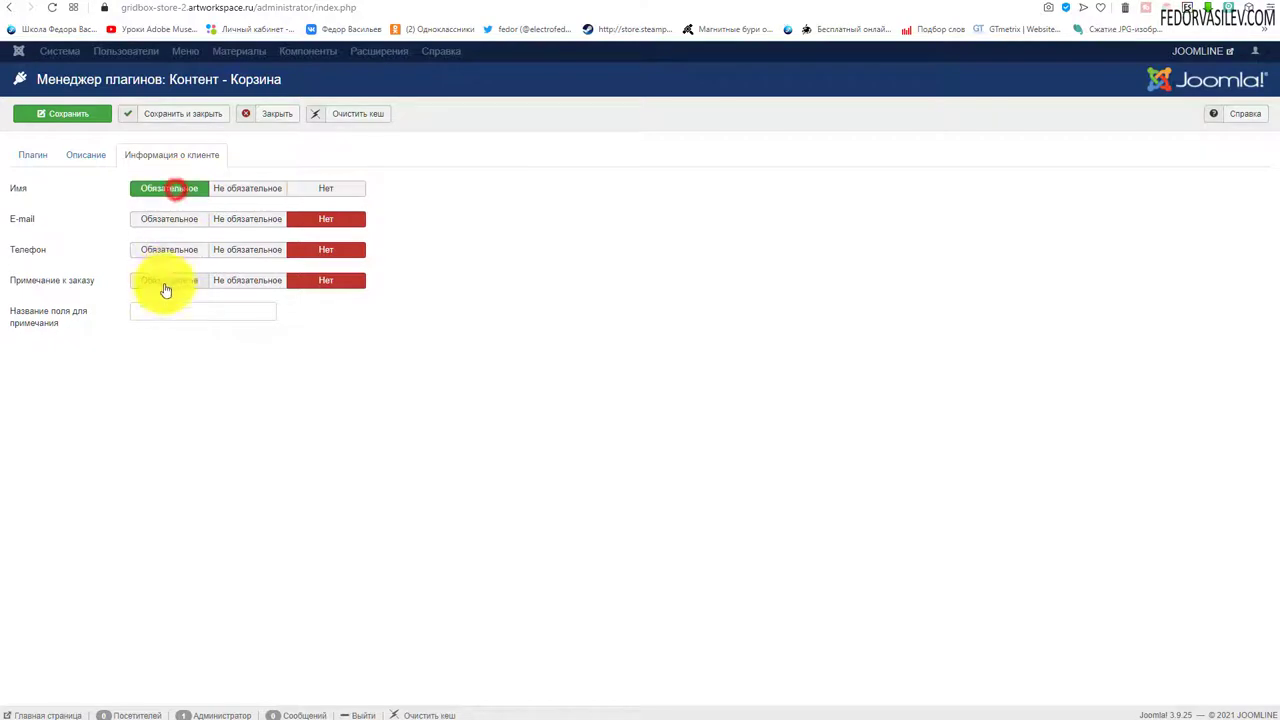
left_click(241, 196)
left_click(180, 192)
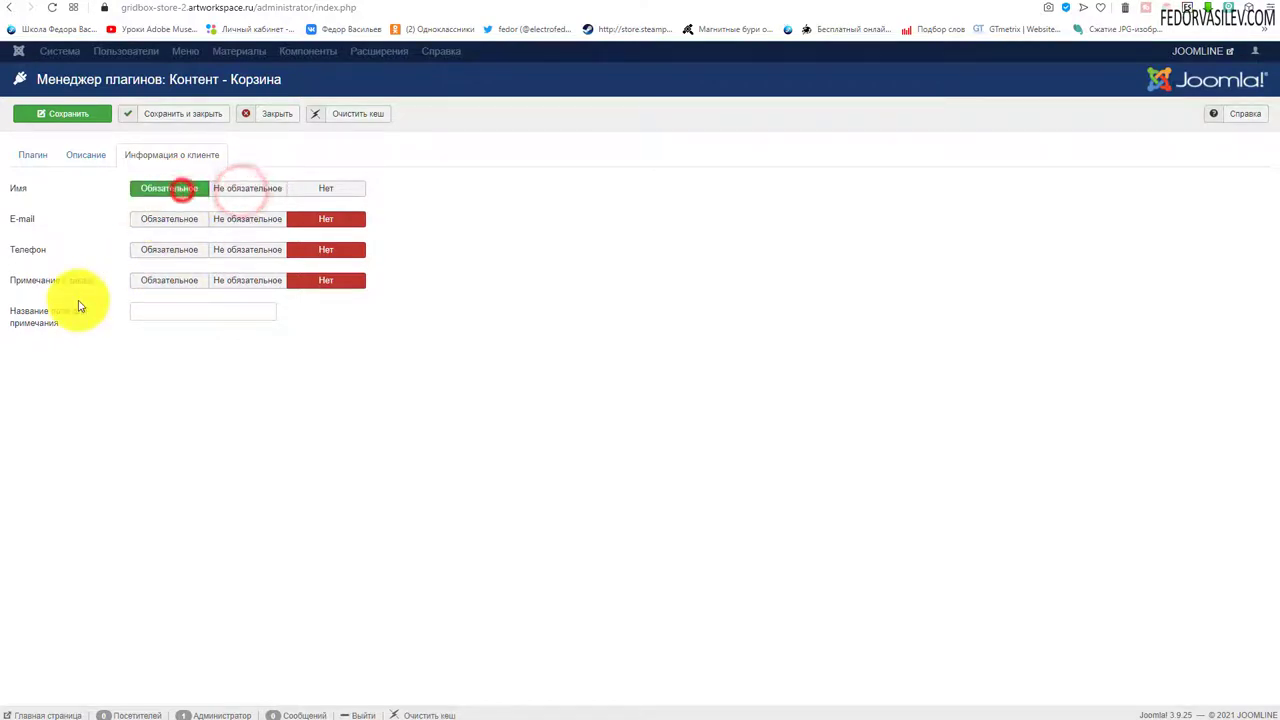
left_click(172, 224)
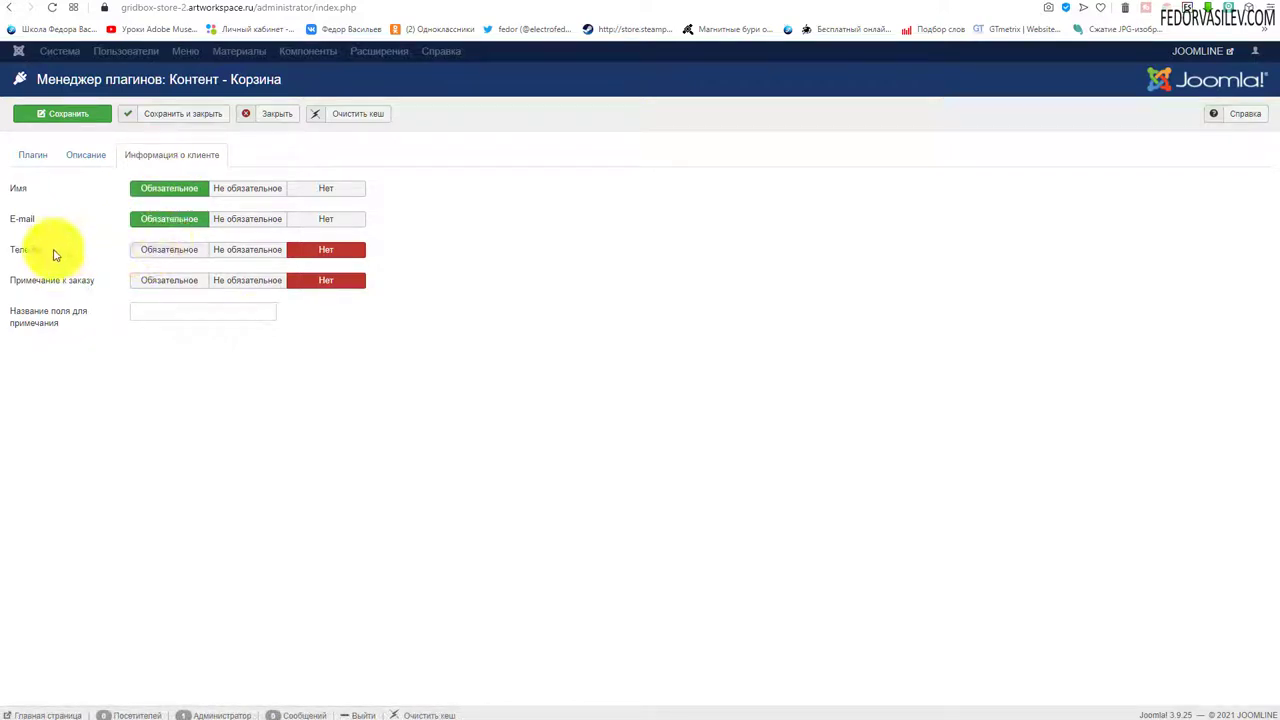
left_click(255, 250)
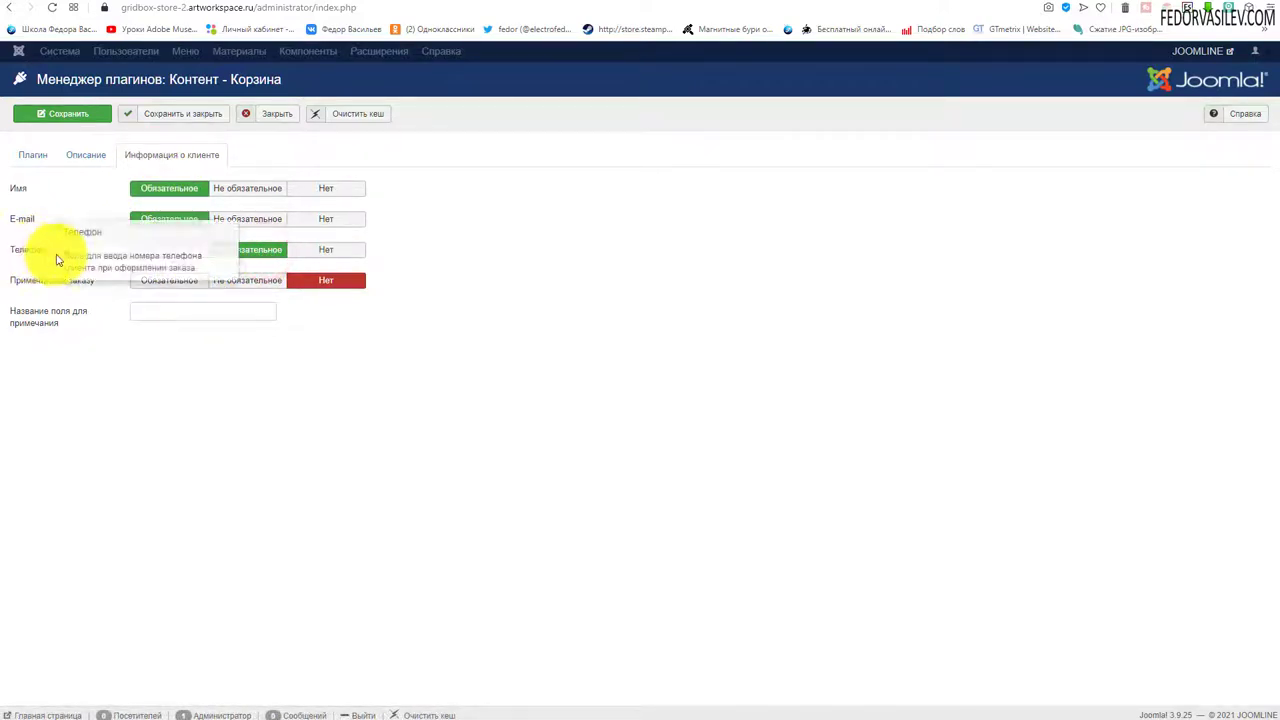
mouse_move(88, 292)
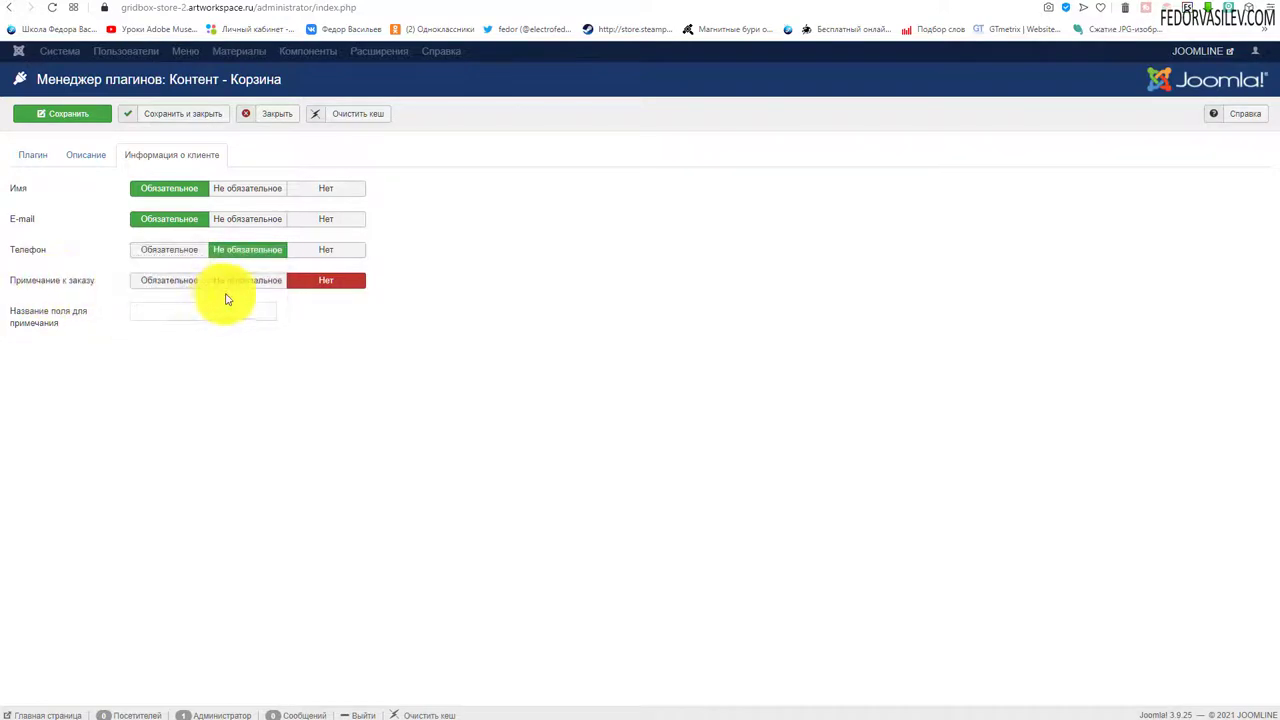
Set Примечание к заказу to Не обязательное, name its field «Комментарий к заказу:», and save and close the plugin settings.
left_click(233, 285)
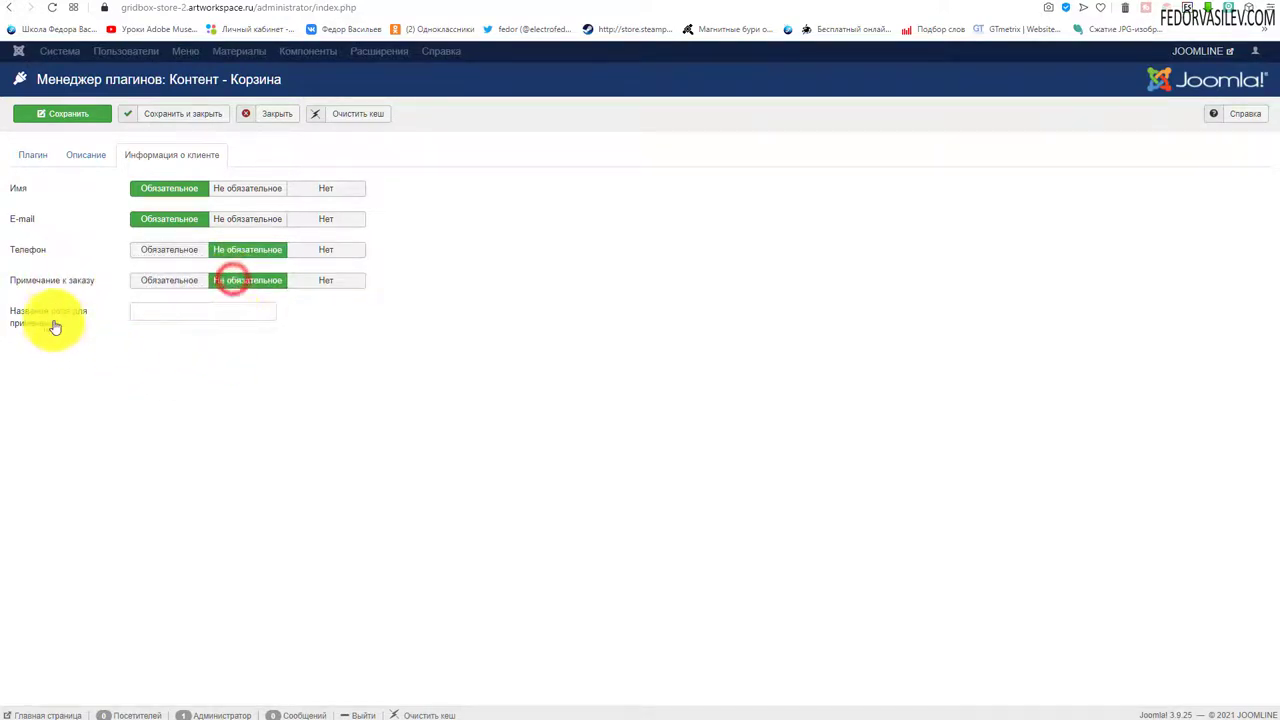
left_click(174, 321)
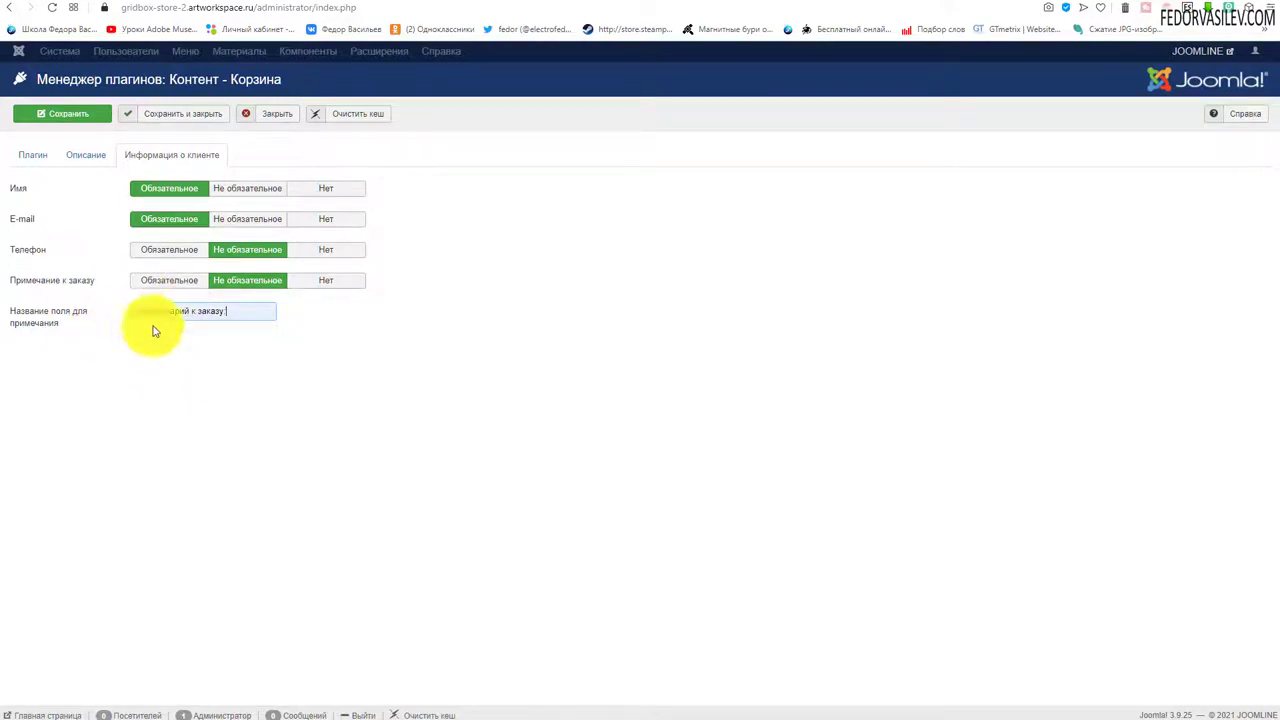
left_click(249, 314)
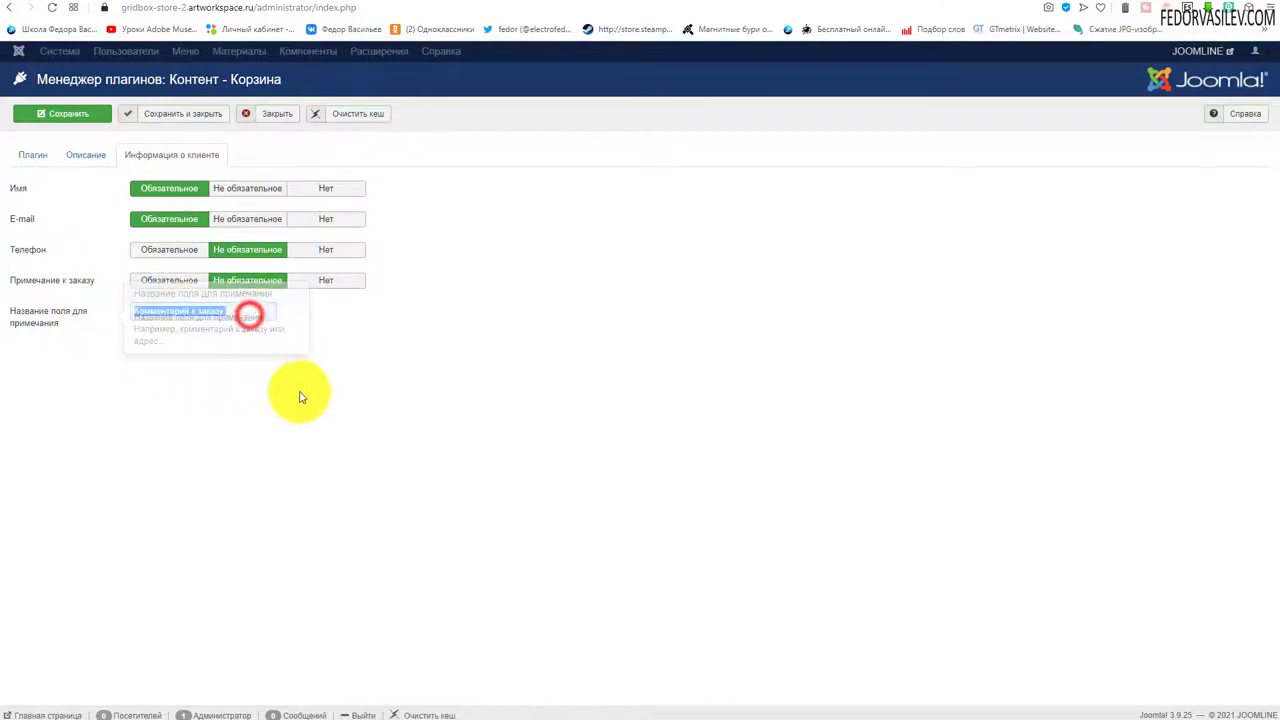
left_click(322, 392)
left_click(206, 114)
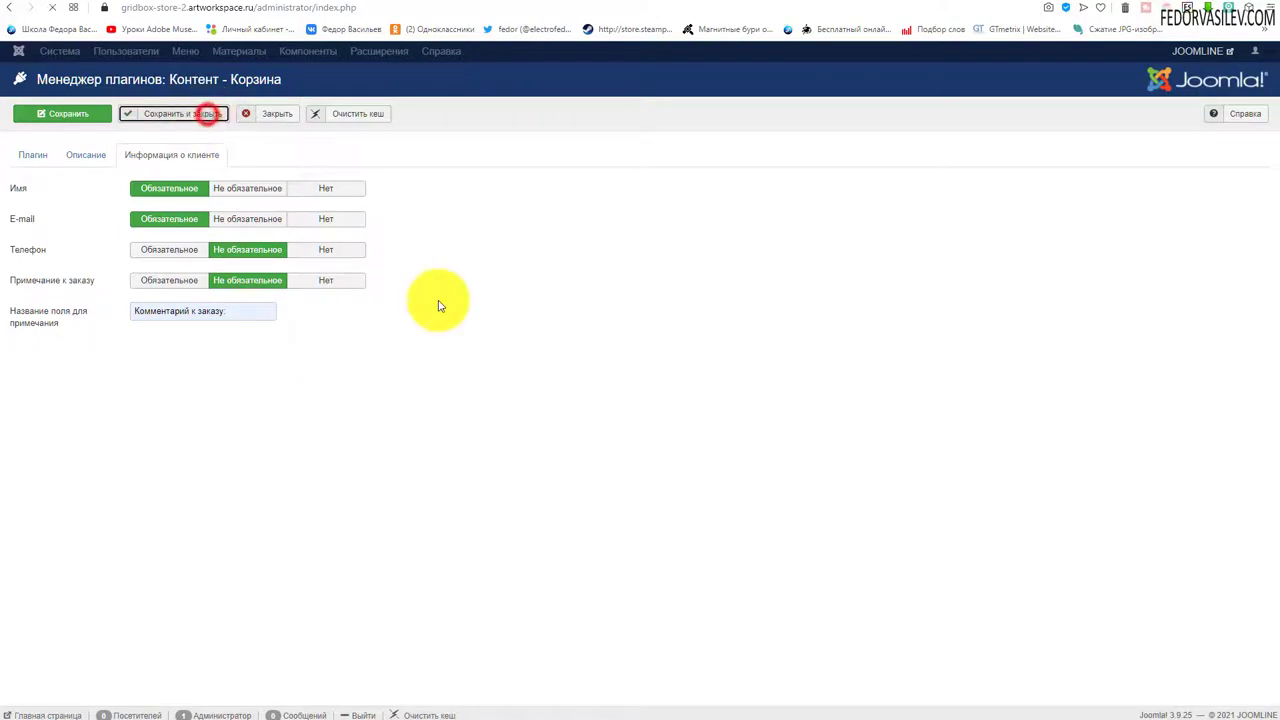
Open the site module Материалы - Корзина, set its state to Опубликовано and shorten its title to Корзина.
left_click(428, 51)
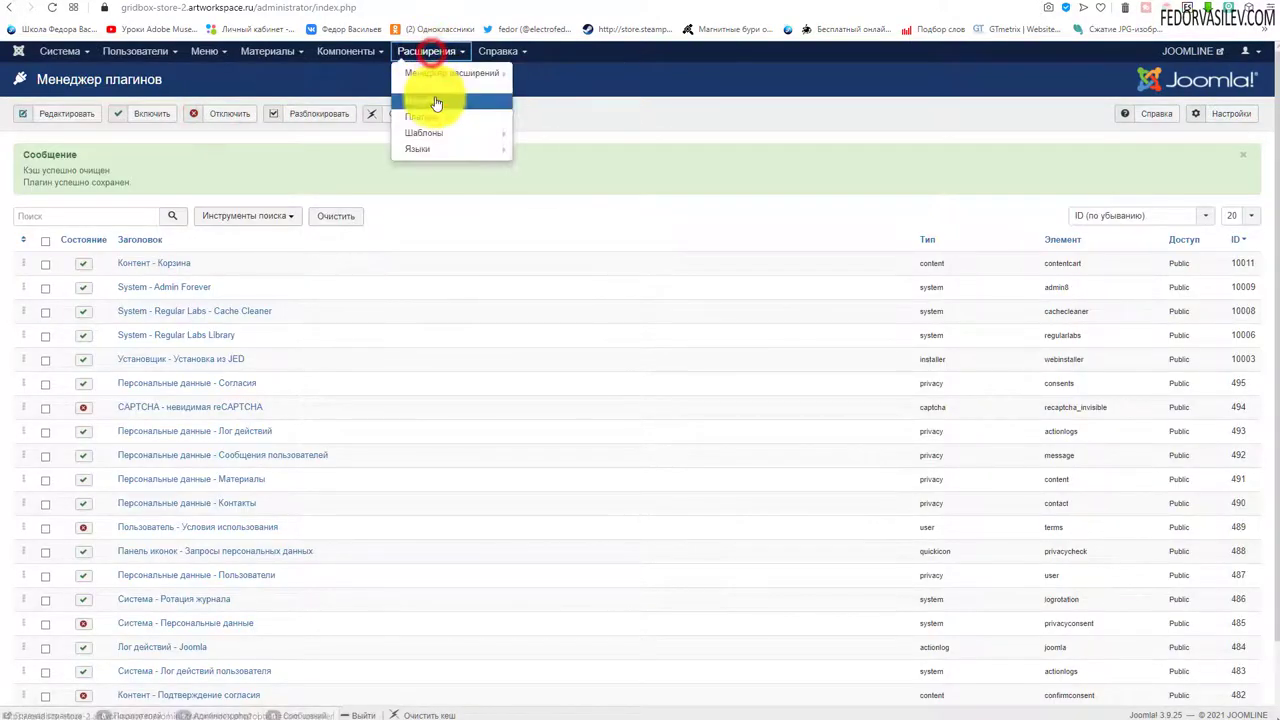
left_click(430, 94)
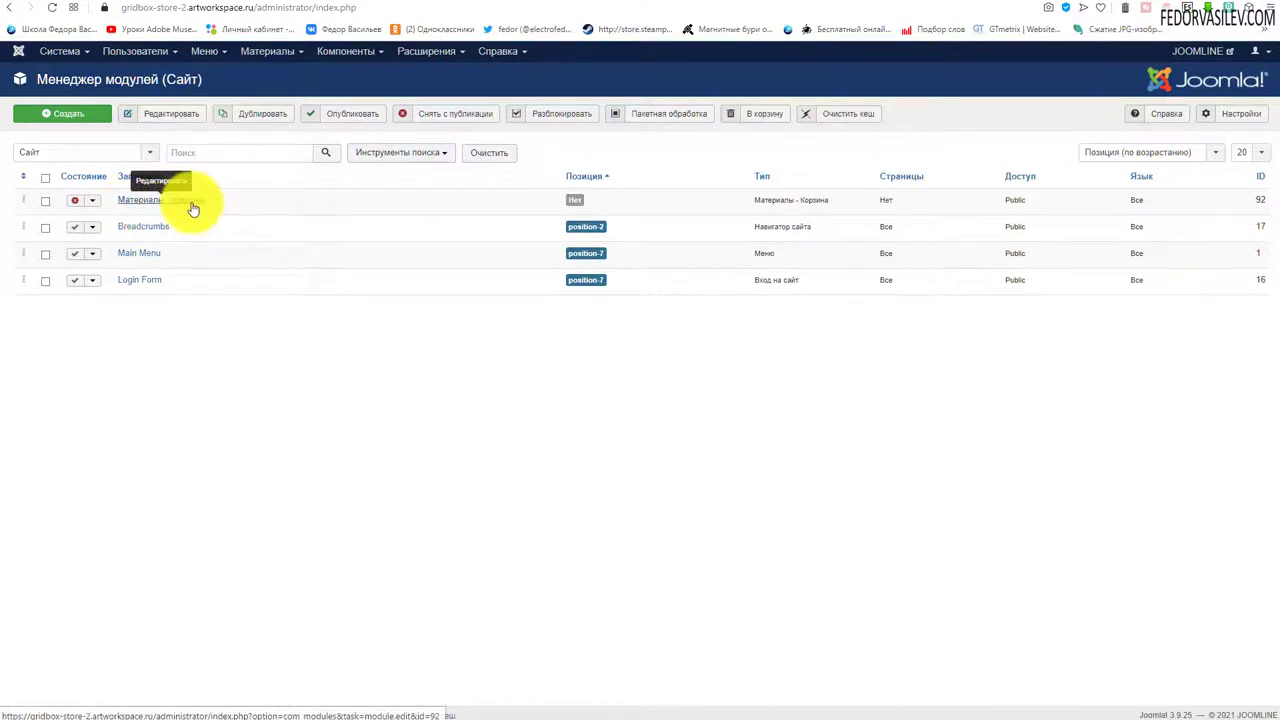
left_click(131, 200)
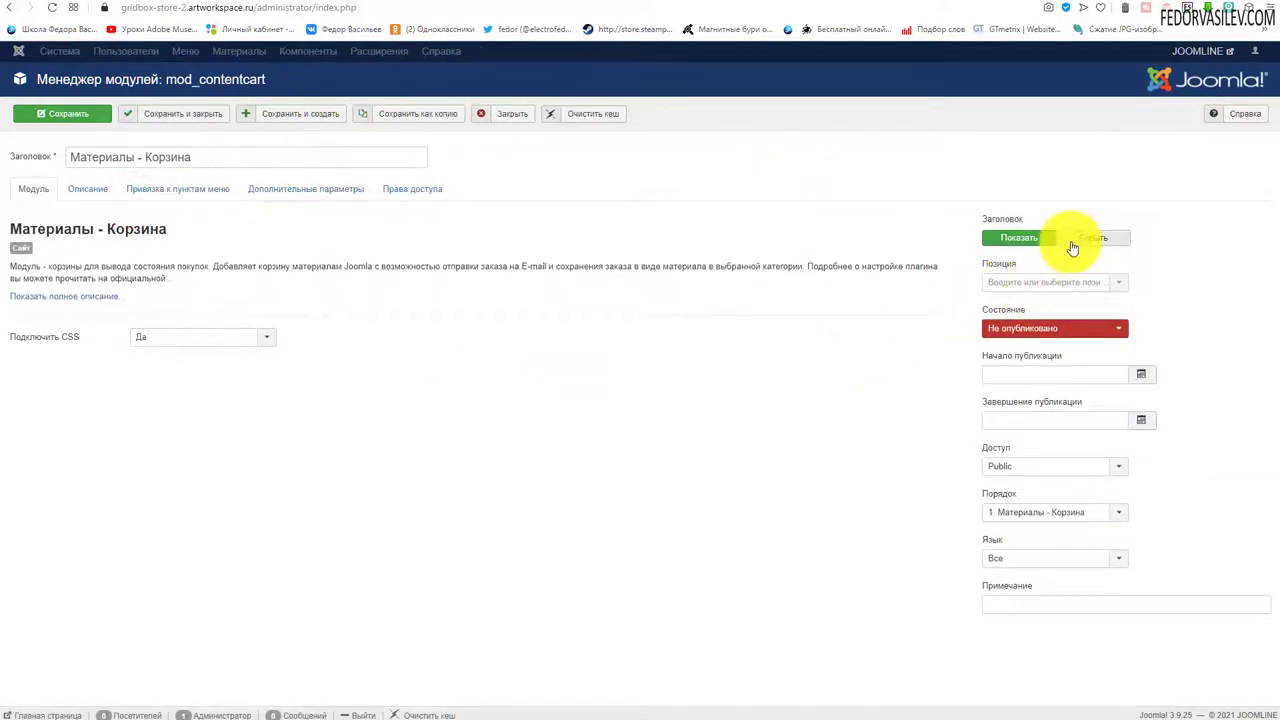
left_click(1057, 330)
left_click(1037, 346)
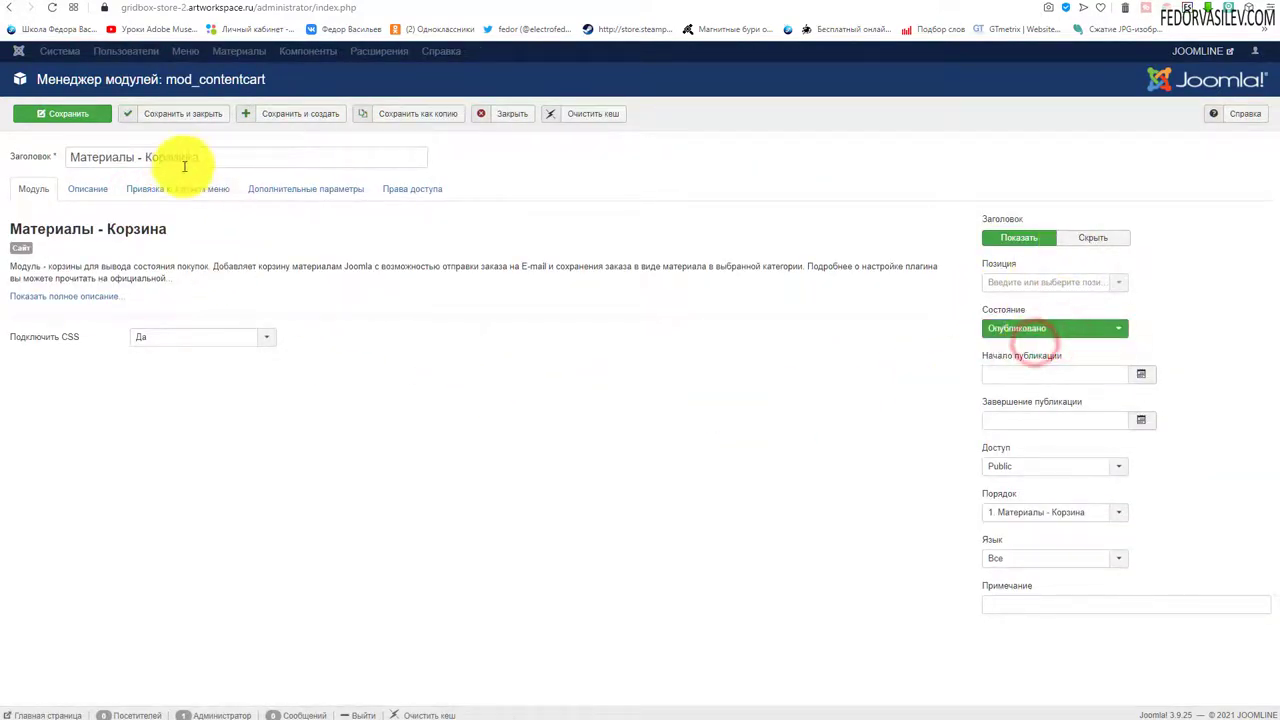
left_click_drag(214, 158, 87, 162)
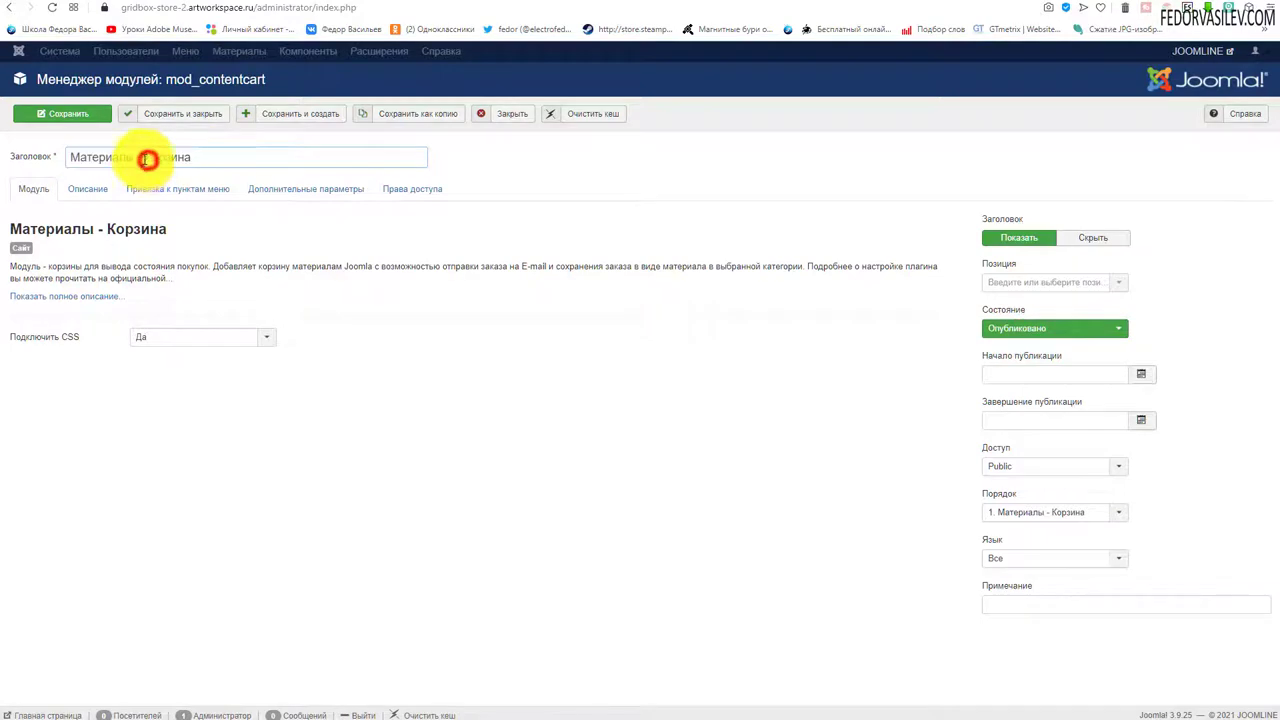
left_click_drag(149, 156, 34, 162)
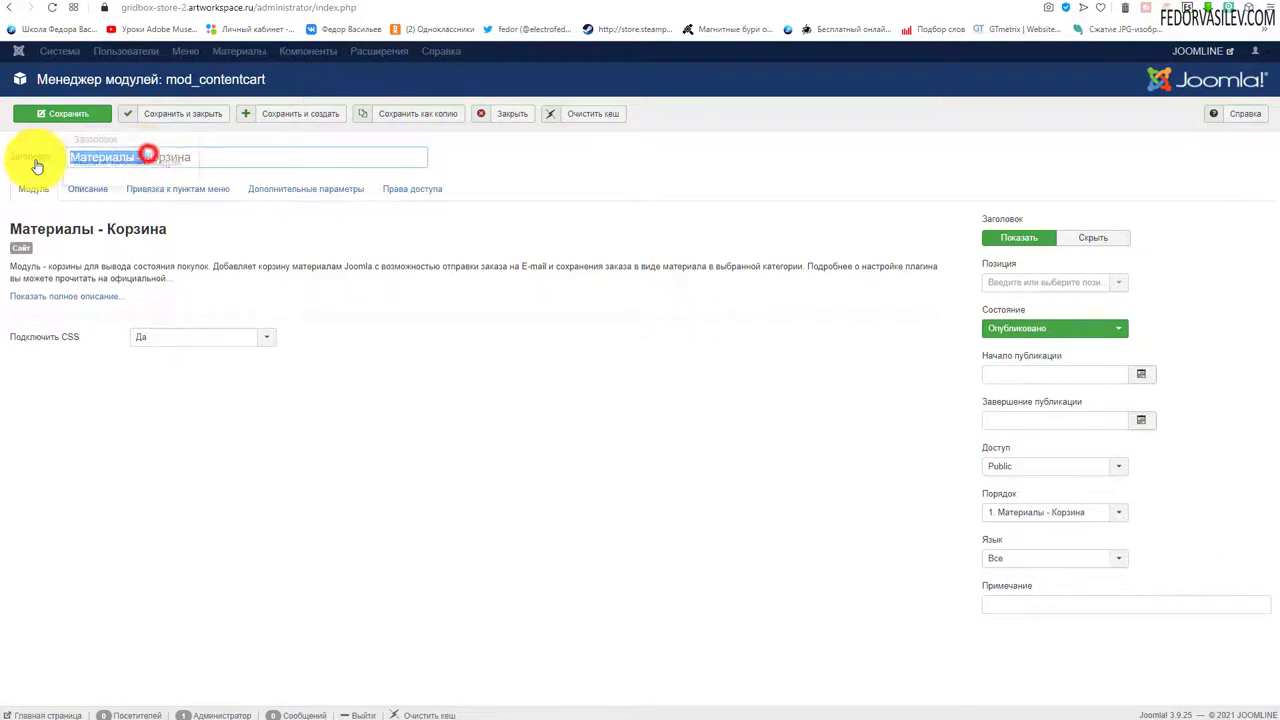
key("BackSpace")
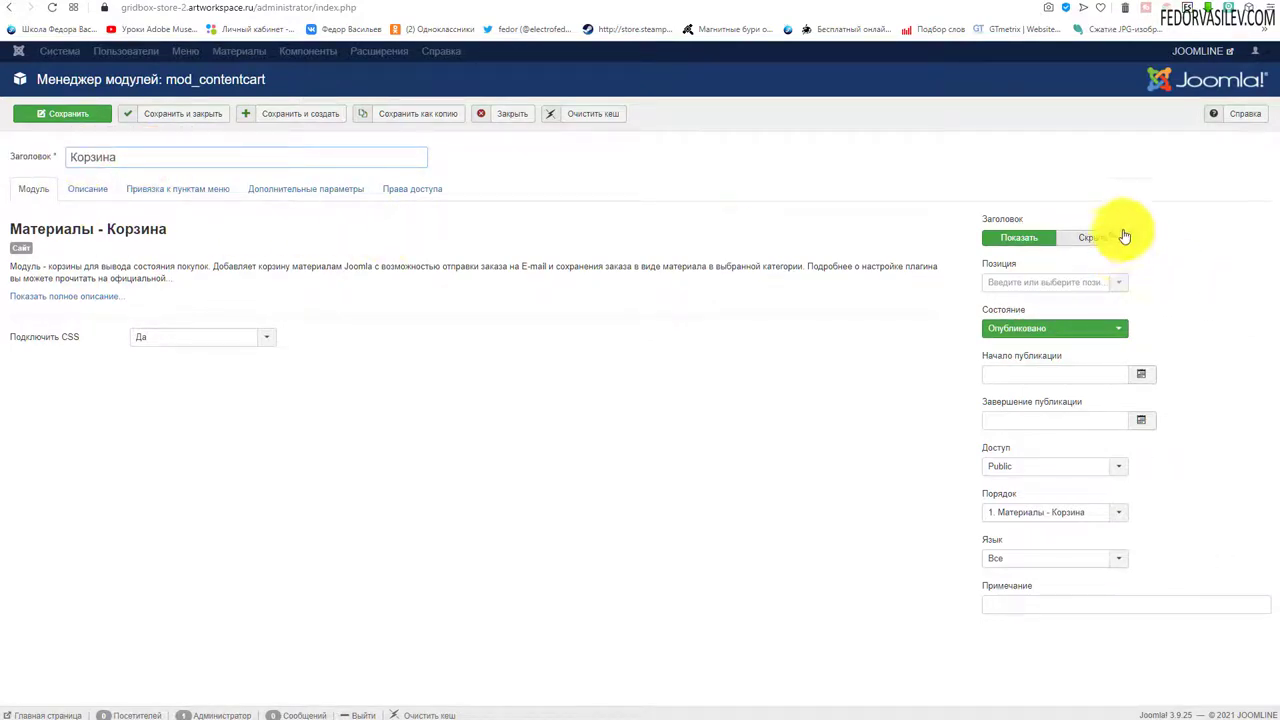
Assign the Корзина module to the template position Right [position-7].
left_click(1103, 298)
scroll(1072, 349, "down", 5)
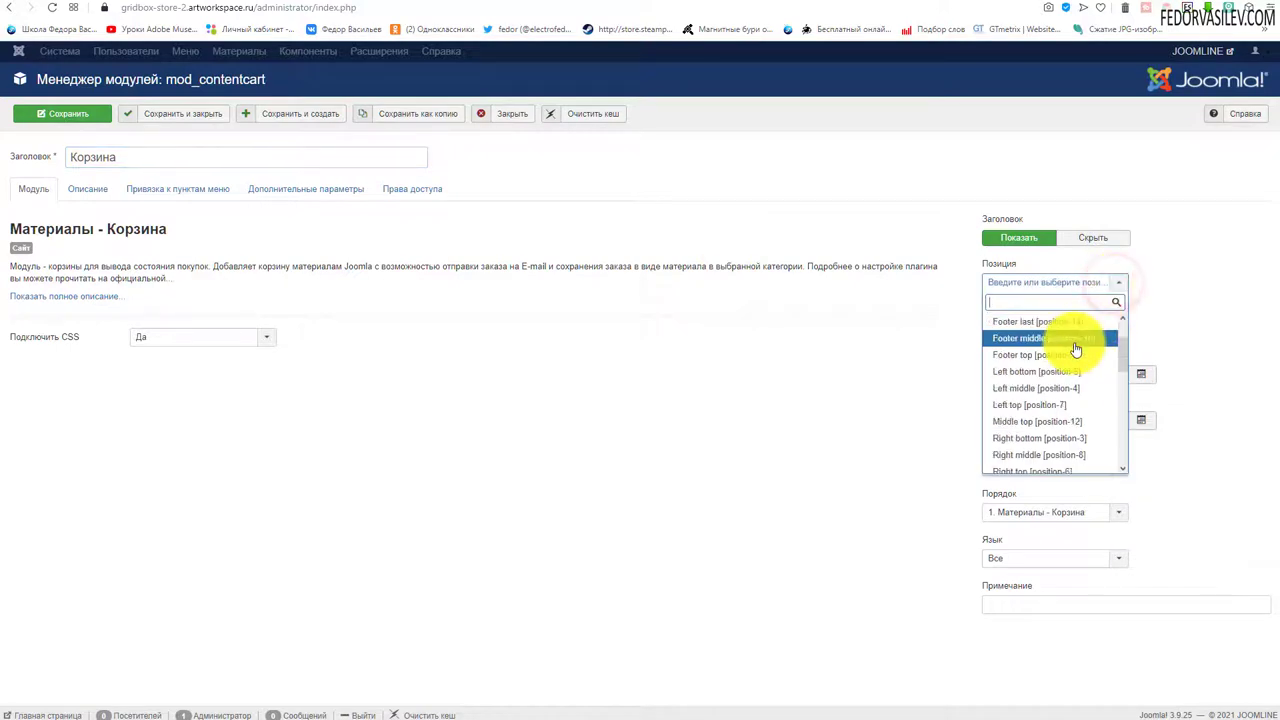
scroll(1075, 349, "down", 1)
scroll(1076, 349, "down", 1)
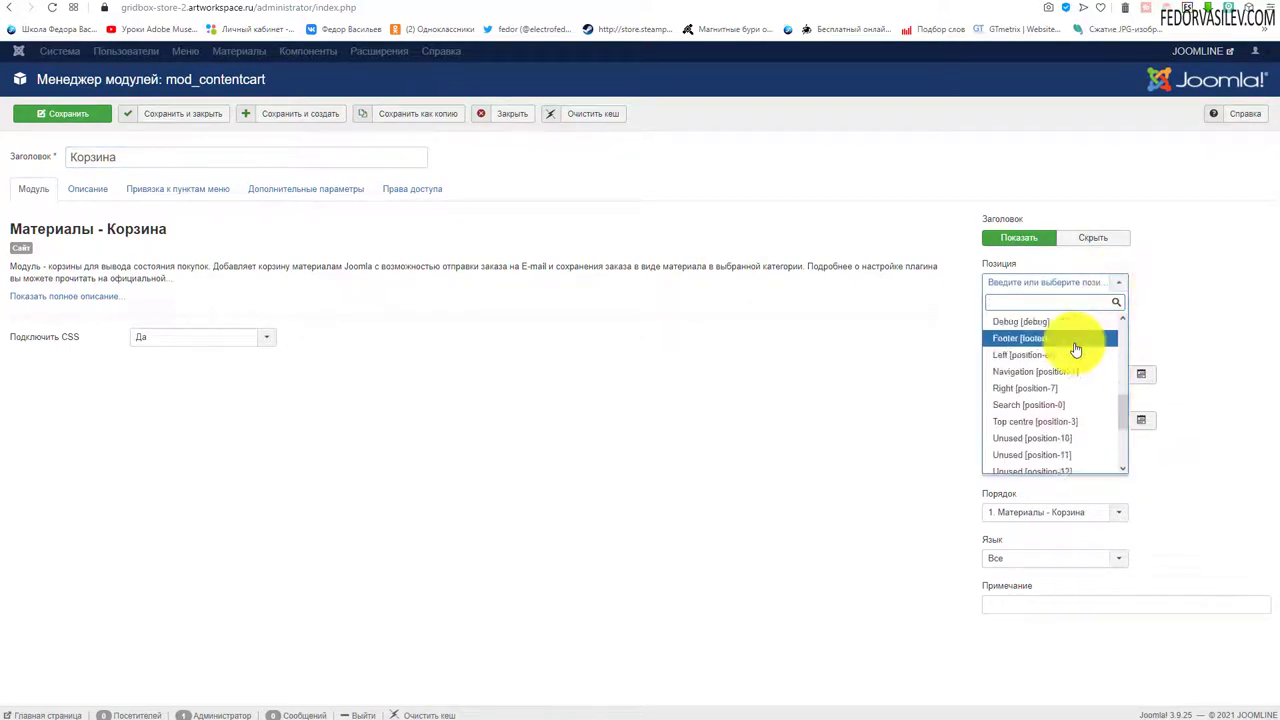
scroll(1076, 349, "down", 1)
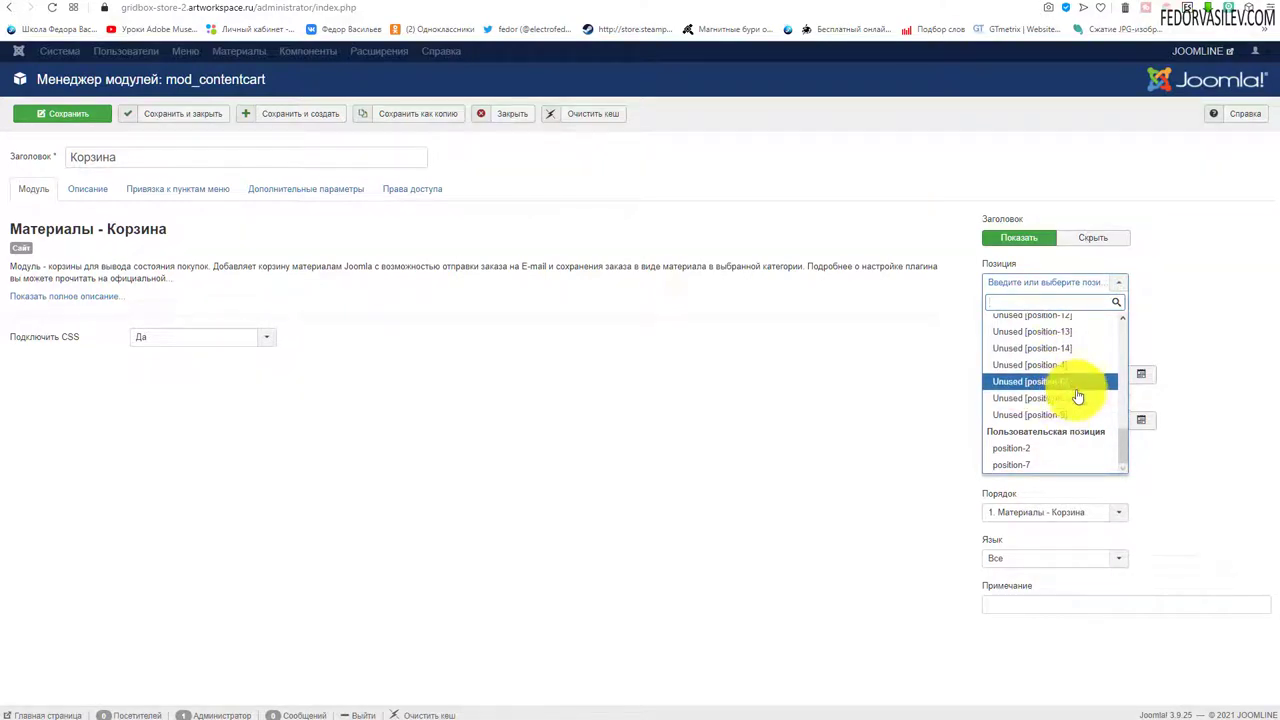
scroll(1060, 385, "up", 5)
left_click(1038, 364)
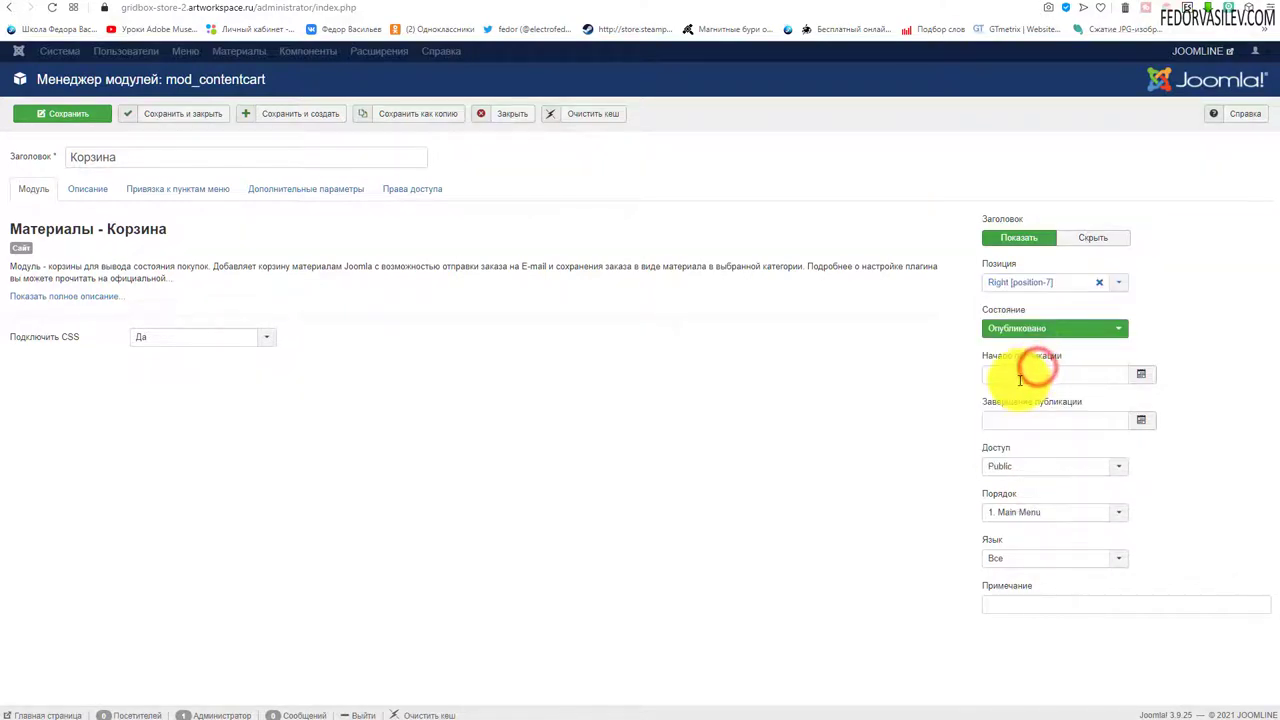
Review the module's Подключить CSS choices and its description.
left_click(163, 339)
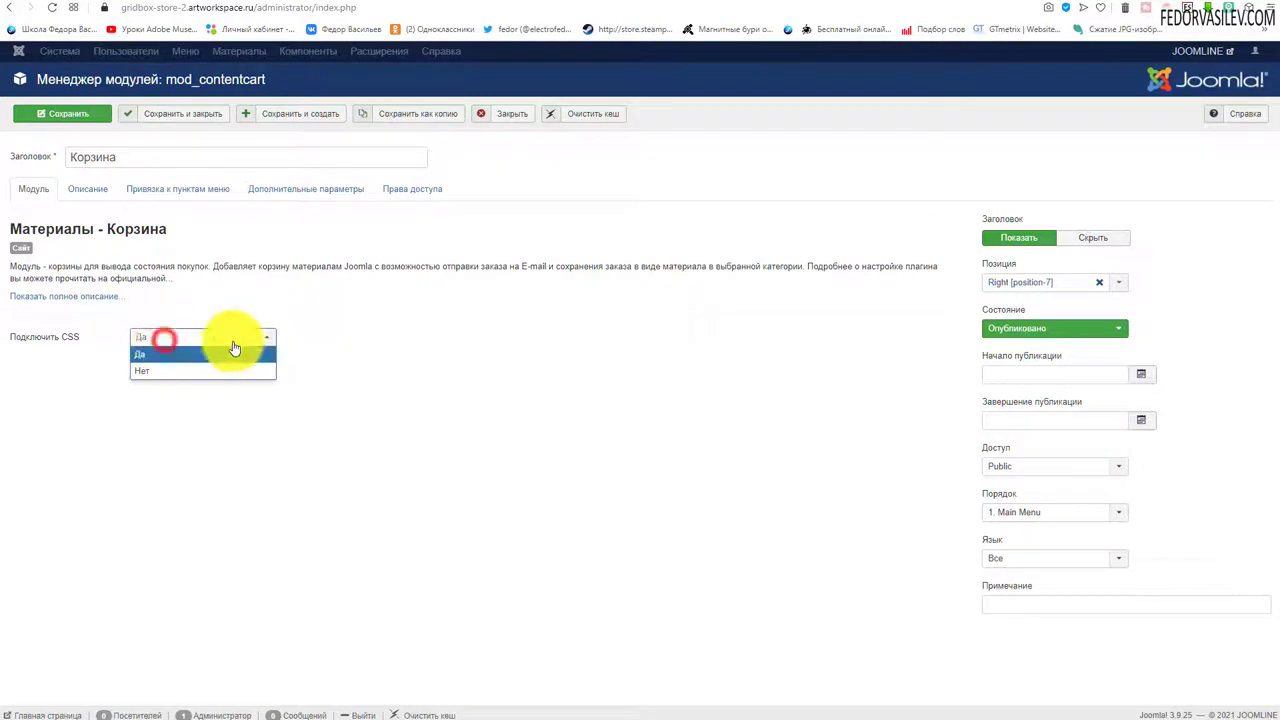
left_click(374, 343)
left_click(160, 337)
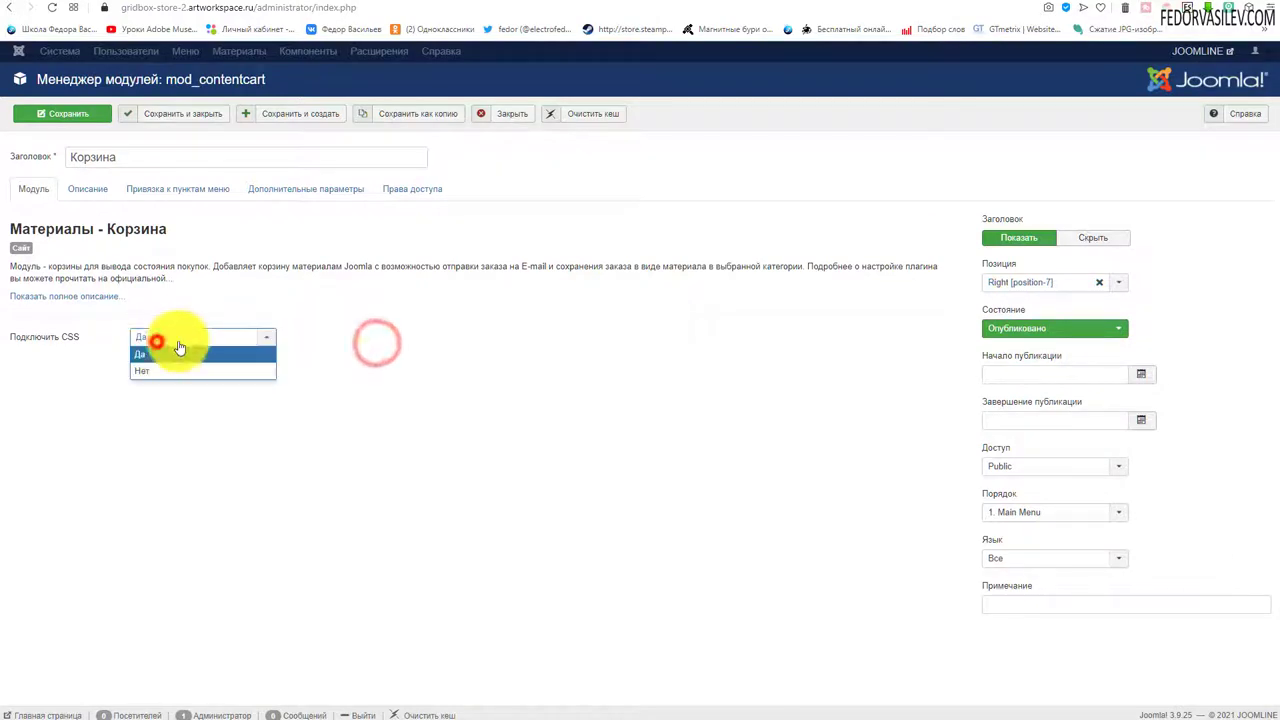
left_click(385, 350)
left_click(91, 193)
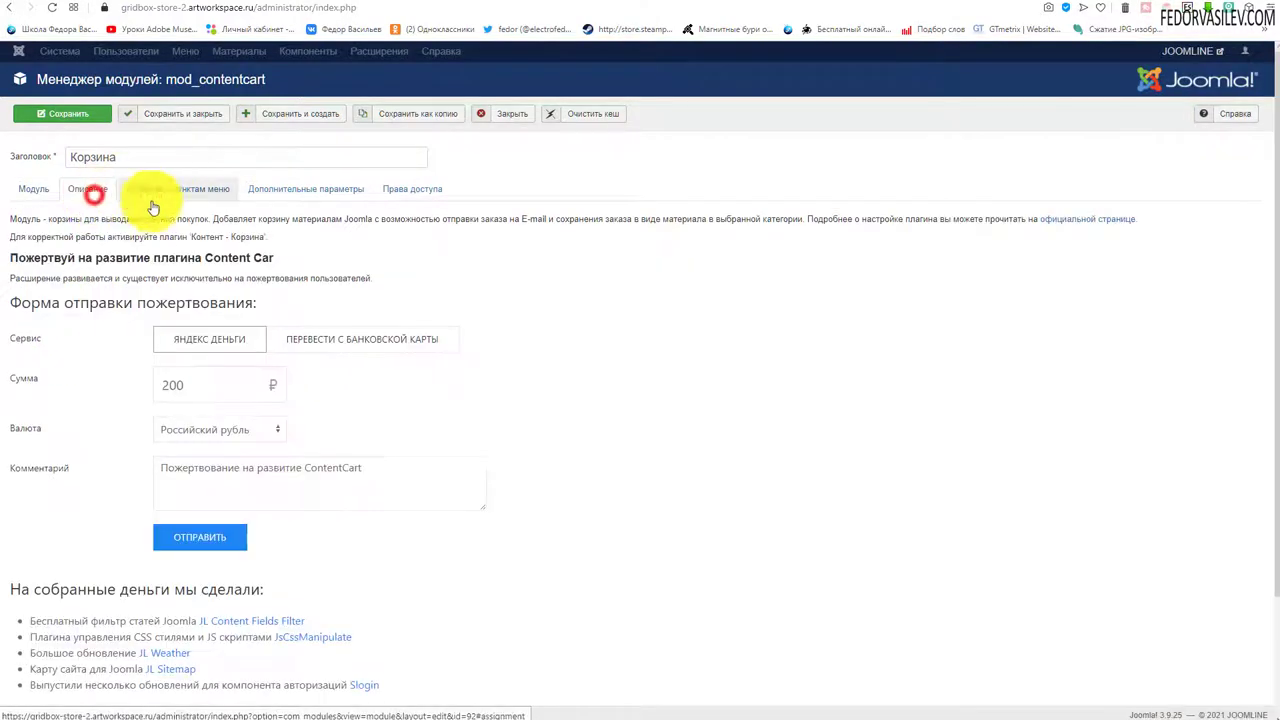
Bind the module to all pages, look through its additional parameters and access rights, and save and close it.
left_click(178, 198)
left_click(177, 222)
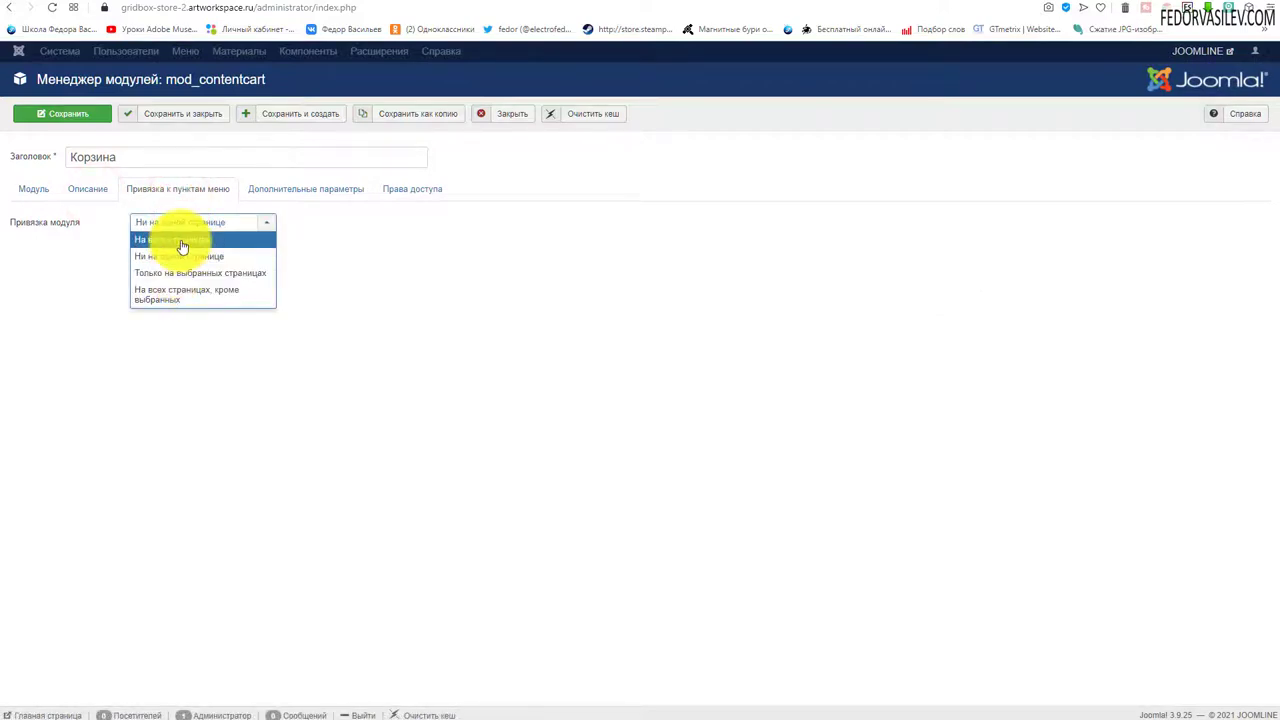
left_click(177, 240)
left_click(278, 195)
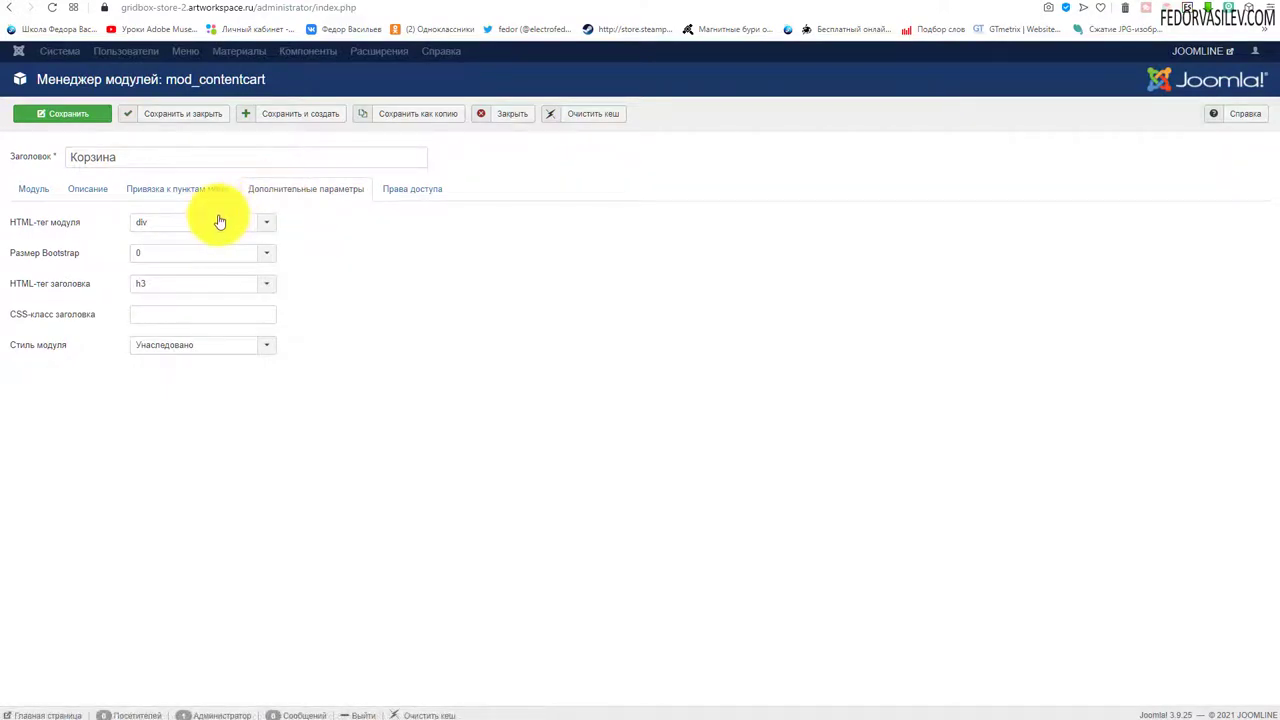
left_click(412, 188)
left_click(150, 115)
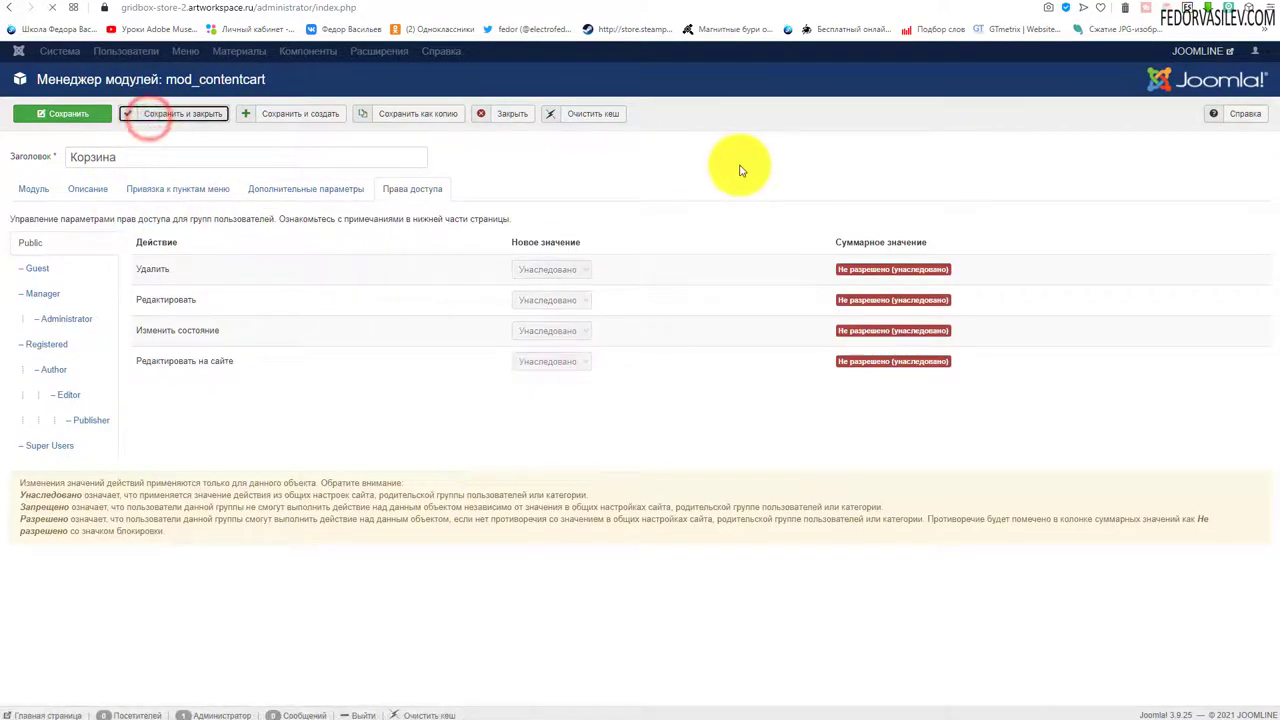
Reload the store's public home page to check the cart module, and return to the module manager.
left_click(757, 2)
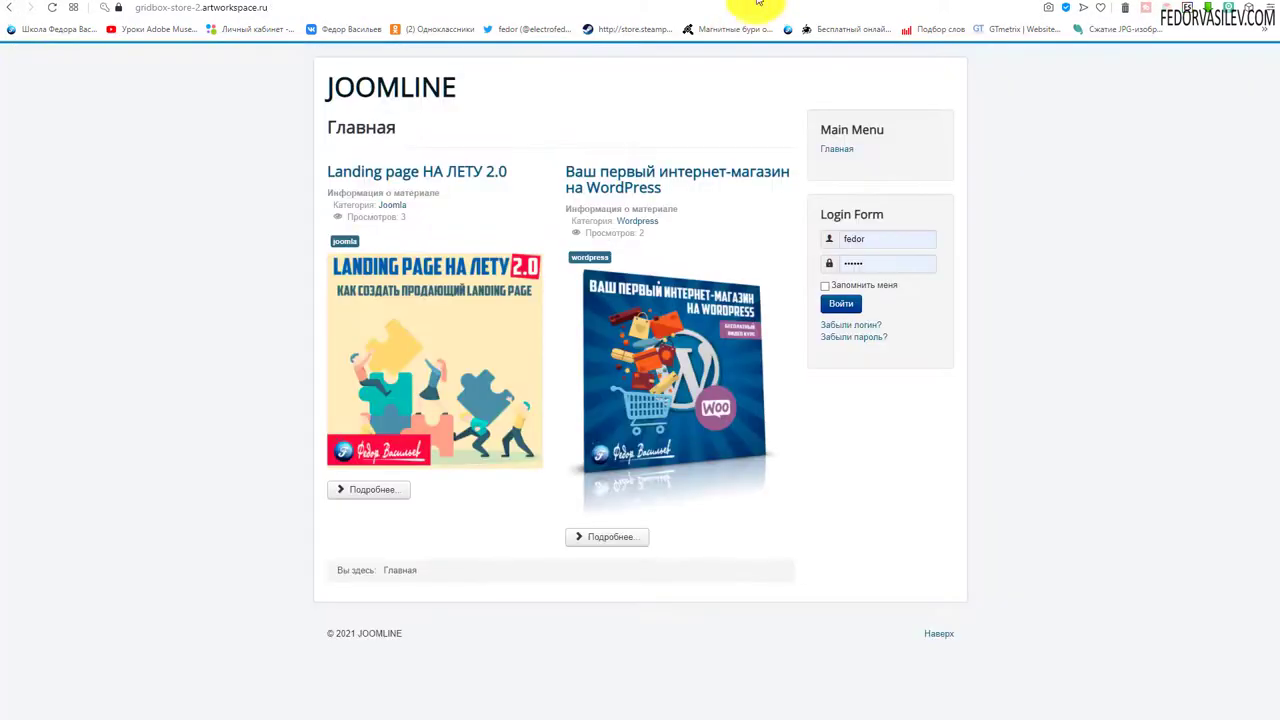
left_click(53, 7)
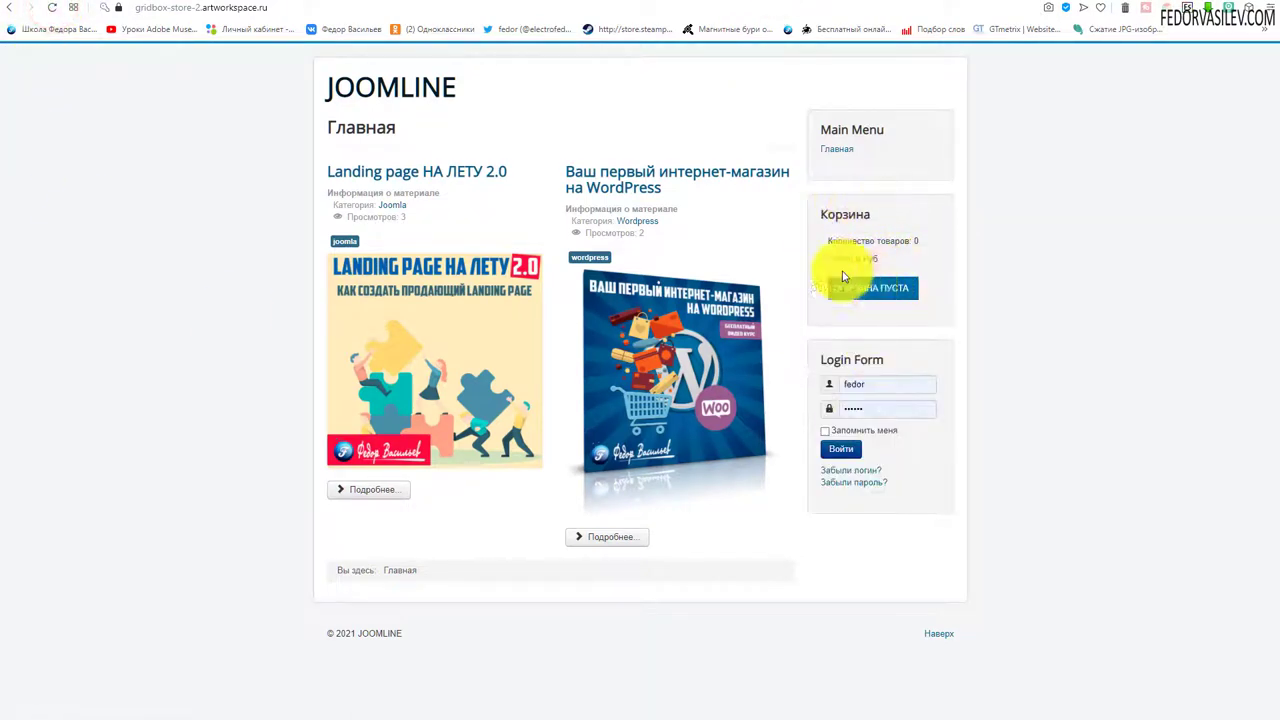
key("ctrl+shift+Tab")
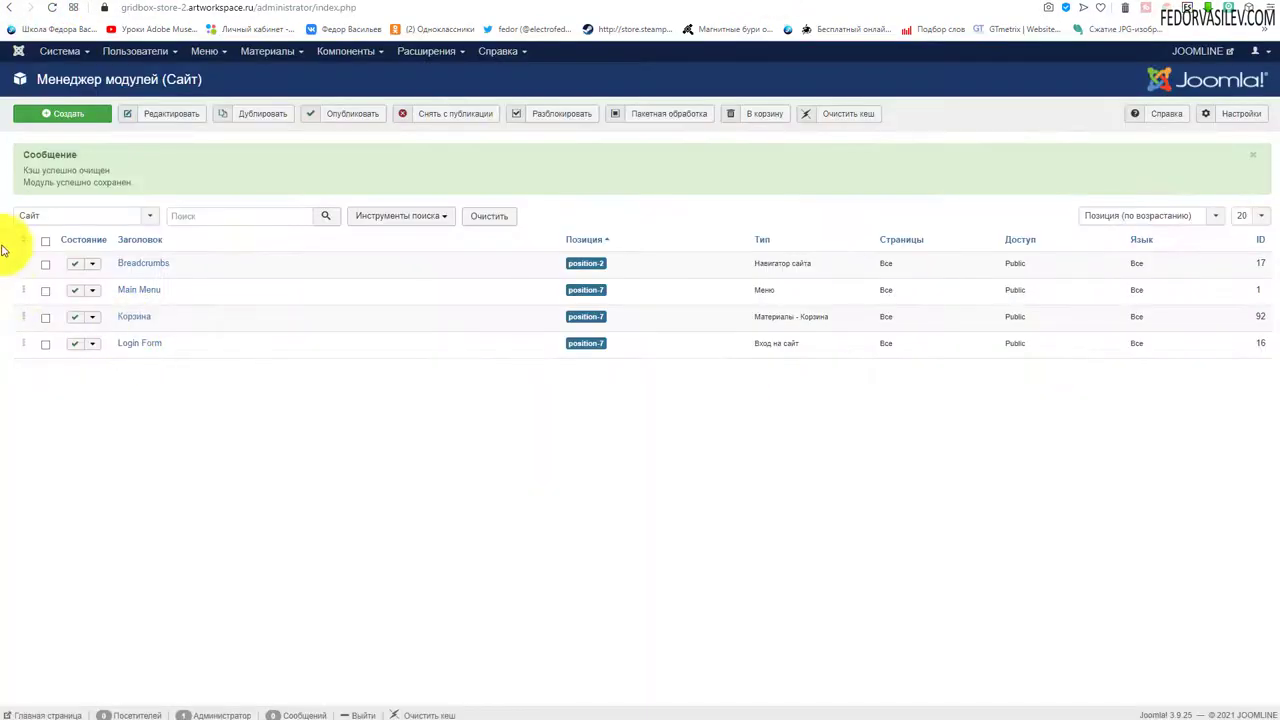
Sort the modules by order, move Корзина above Main Menu, and check the new placement on the public home page.
left_click(22, 240)
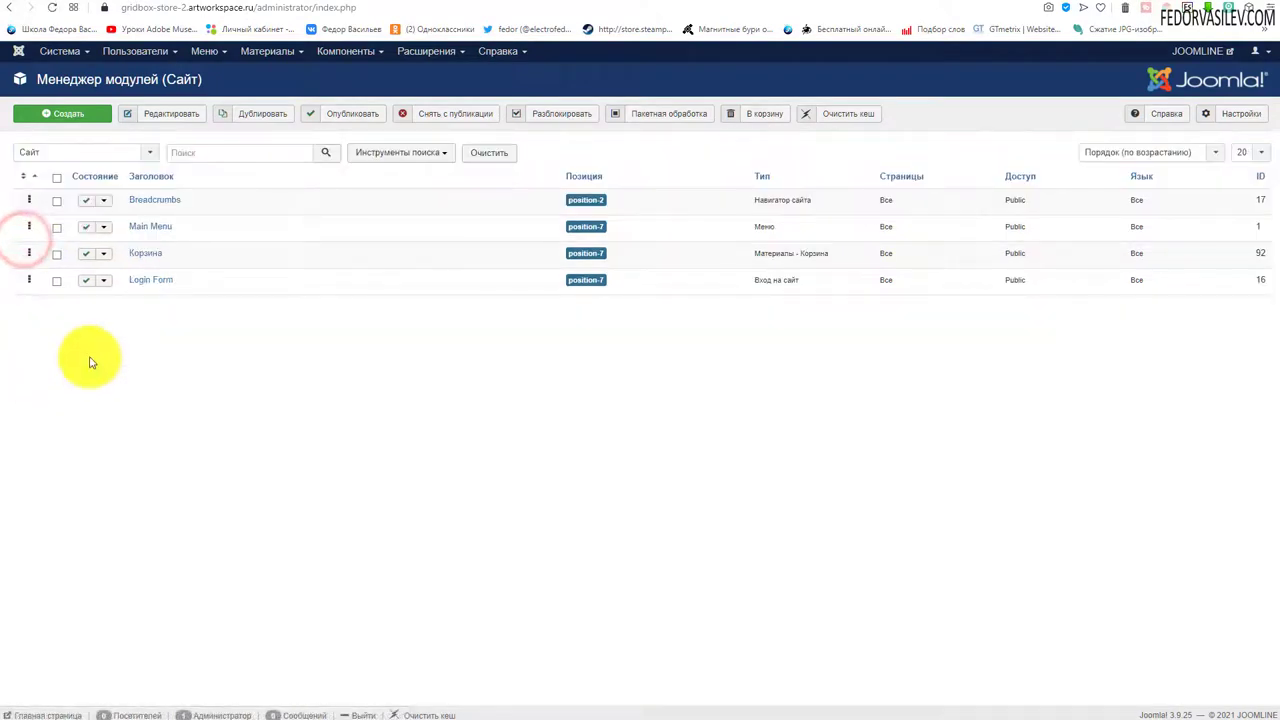
left_click_drag(33, 254, 46, 194)
left_click(787, 3)
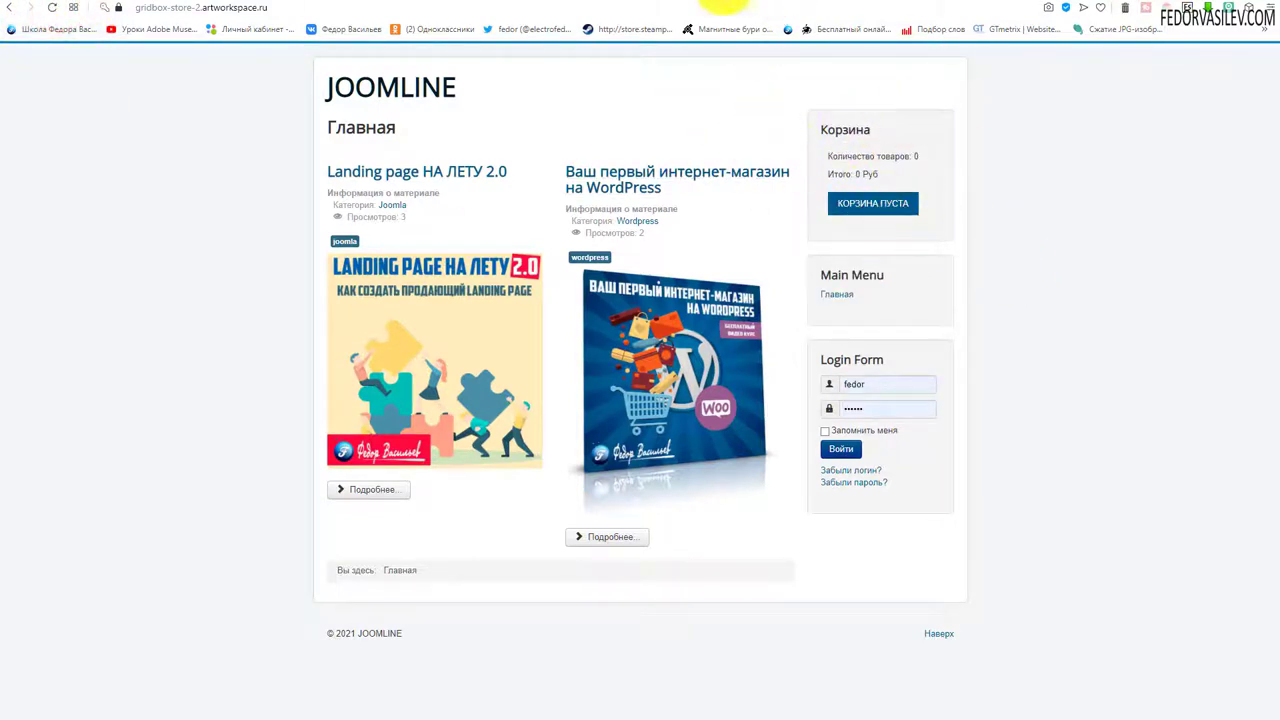
left_click(735, 5)
Create an article category titled «заказы», and save and close it.
left_click(282, 54)
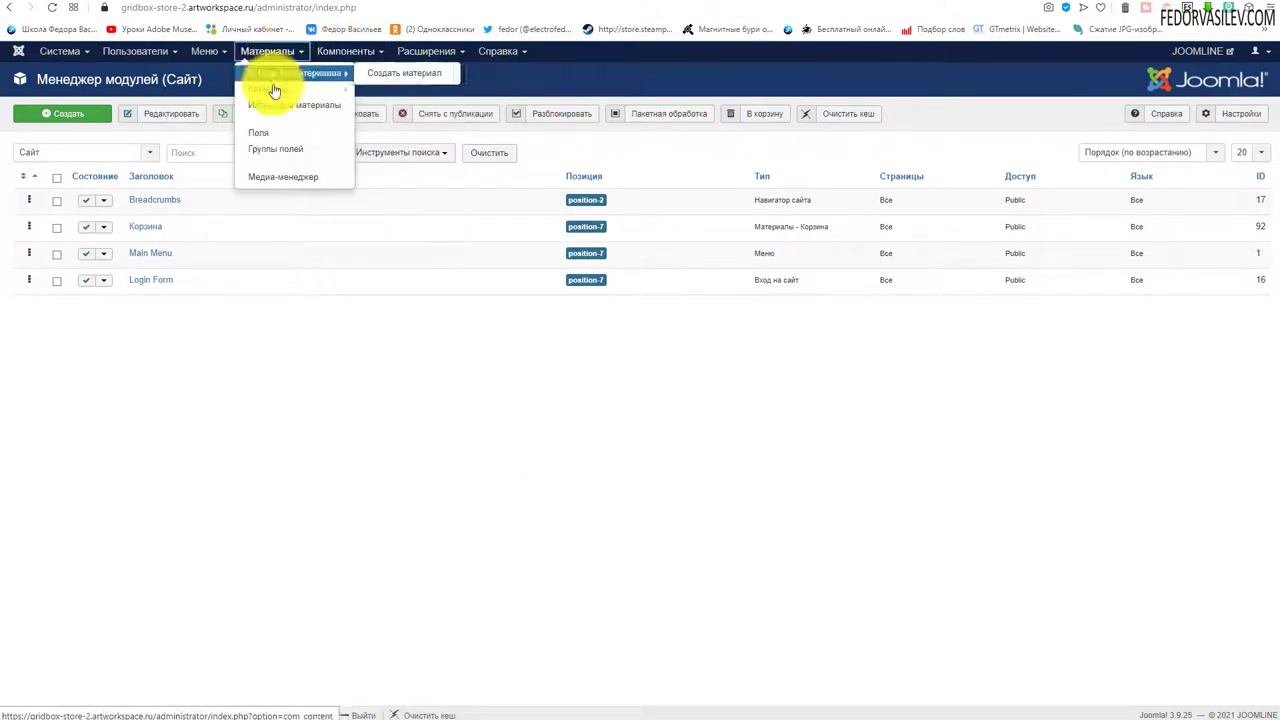
left_click(274, 86)
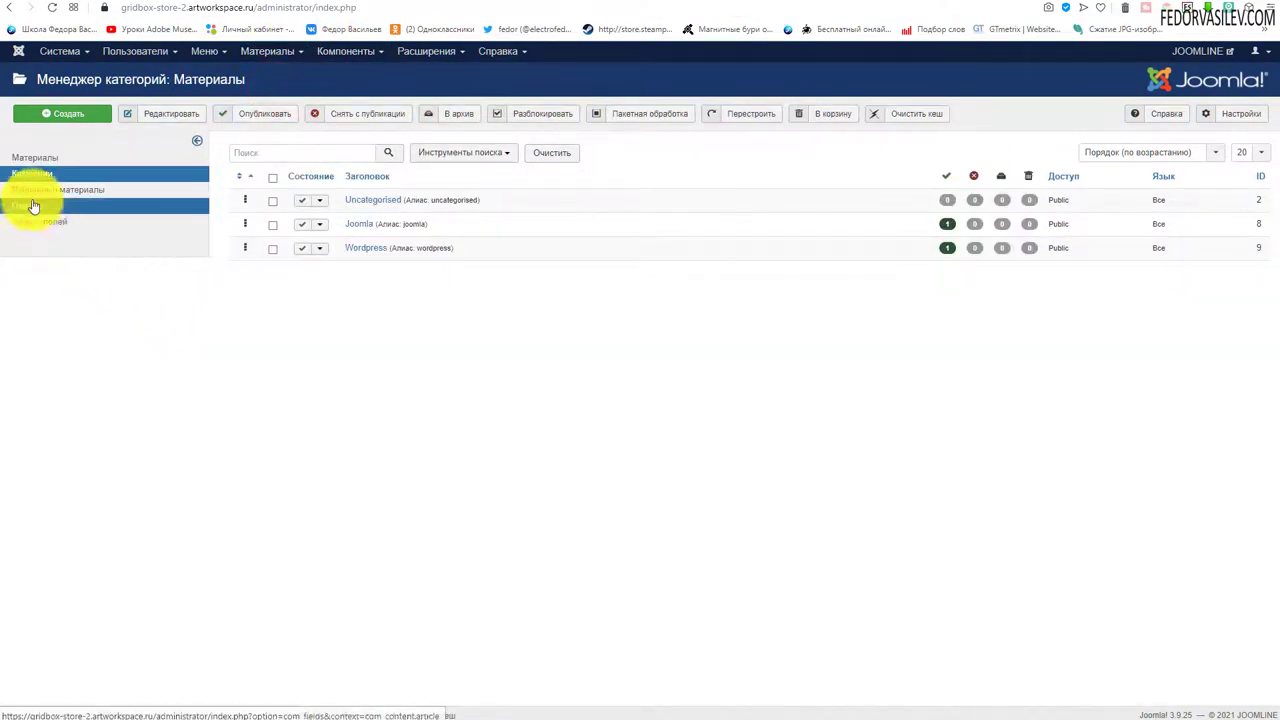
left_click(88, 113)
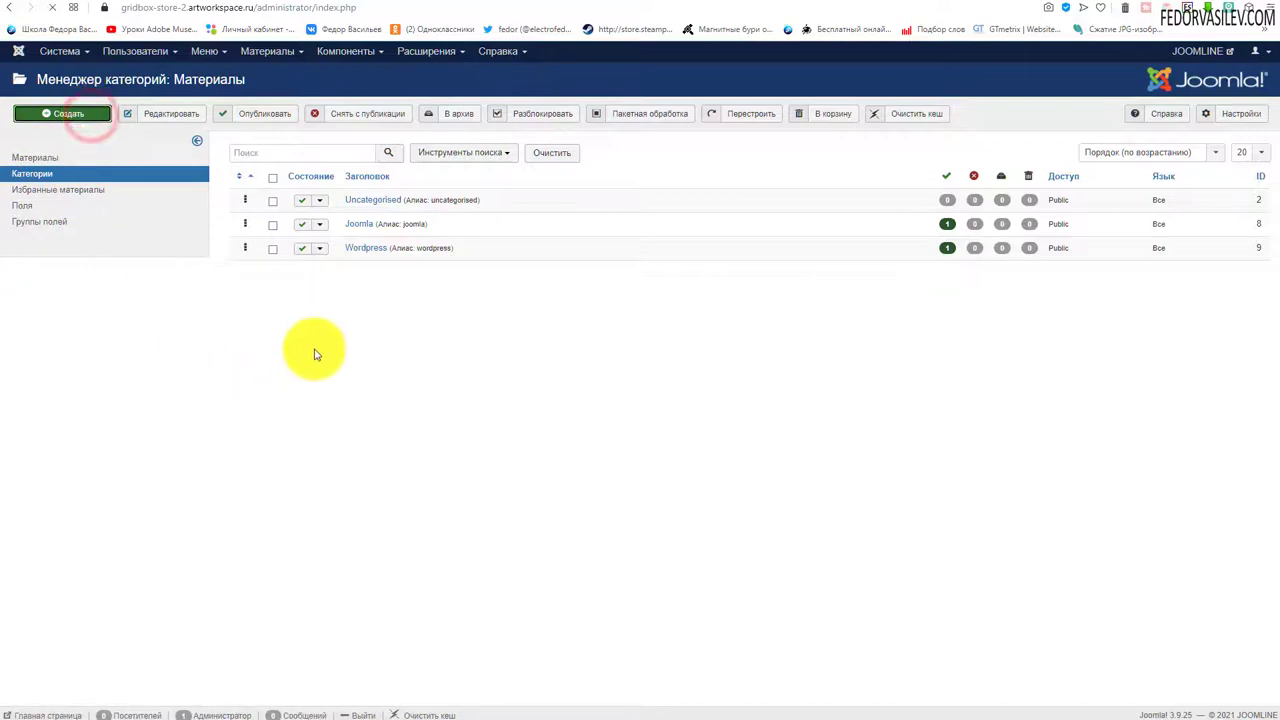
left_click(168, 160)
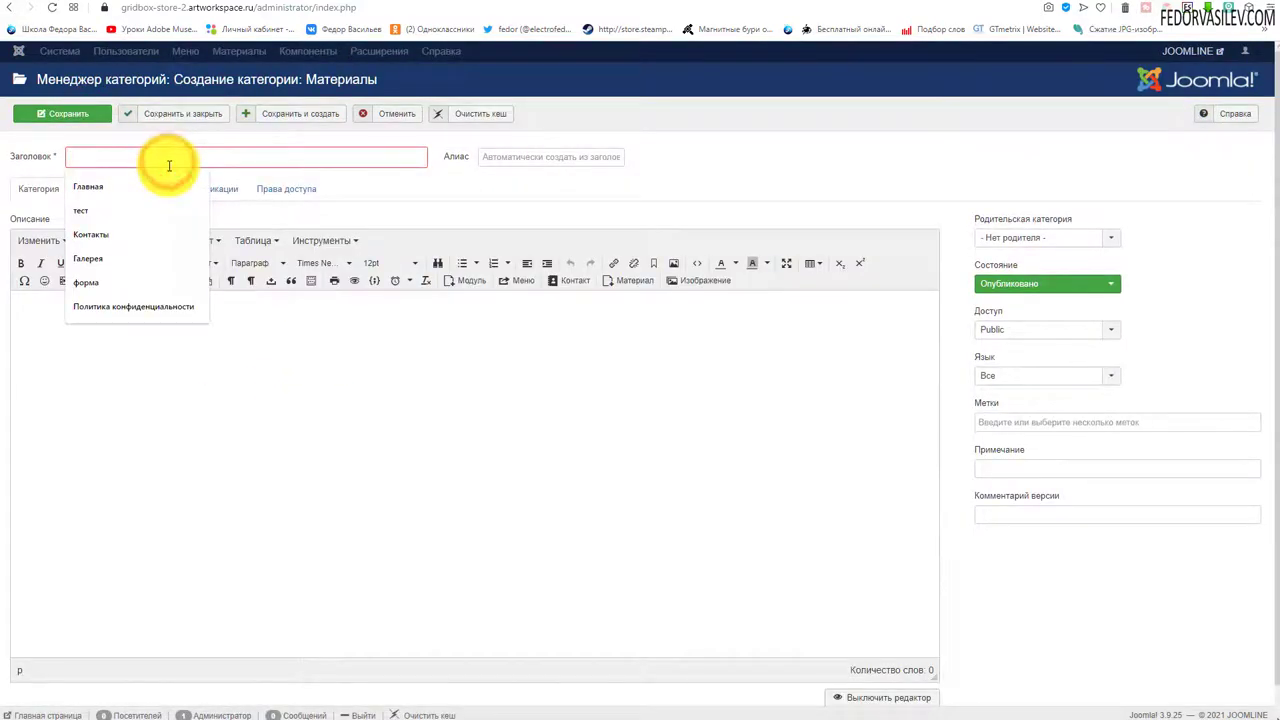
type("заказы")
left_click(180, 118)
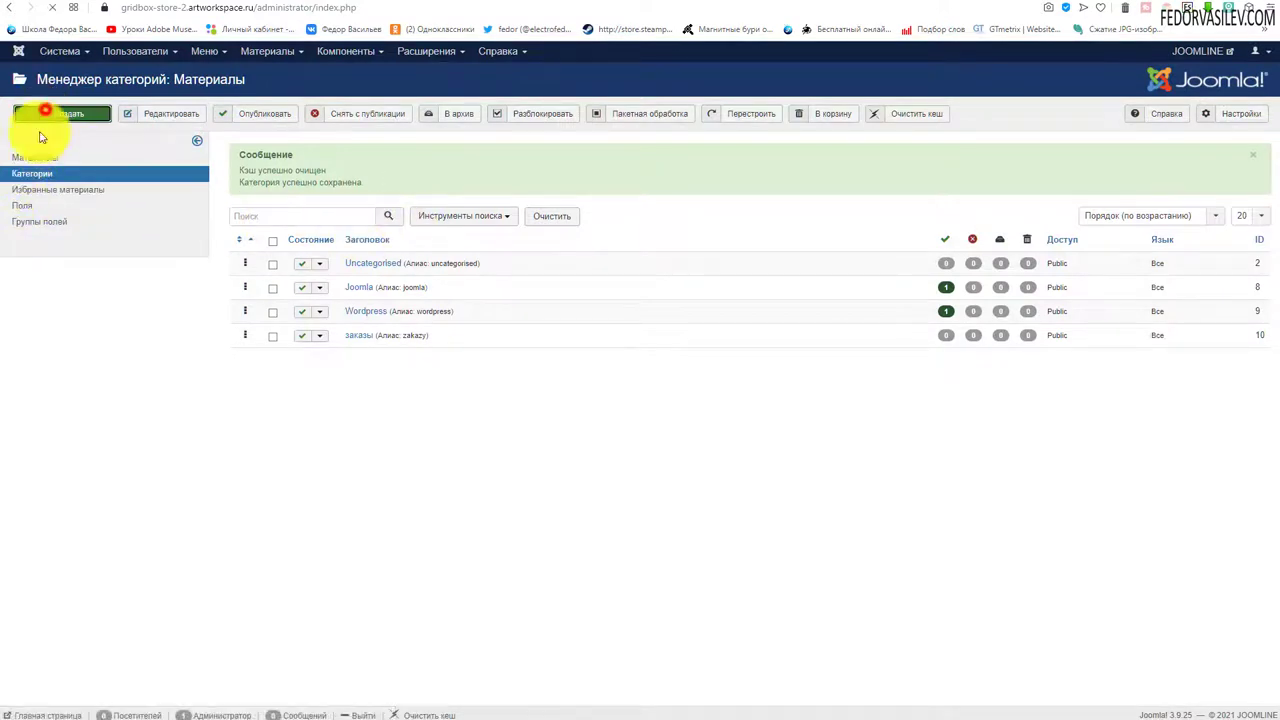
Create another article category titled «корзина», and save and close it.
left_click(47, 113)
left_click(170, 155)
type("к")
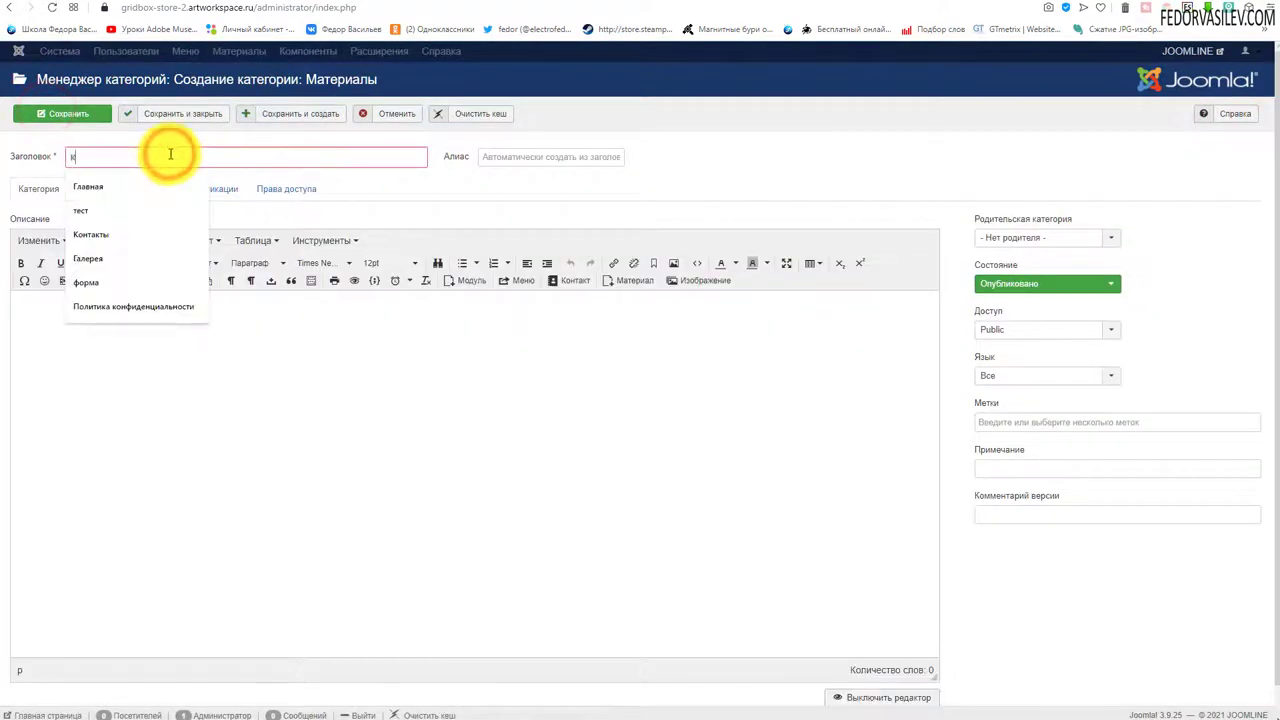
type("орзина")
left_click(171, 114)
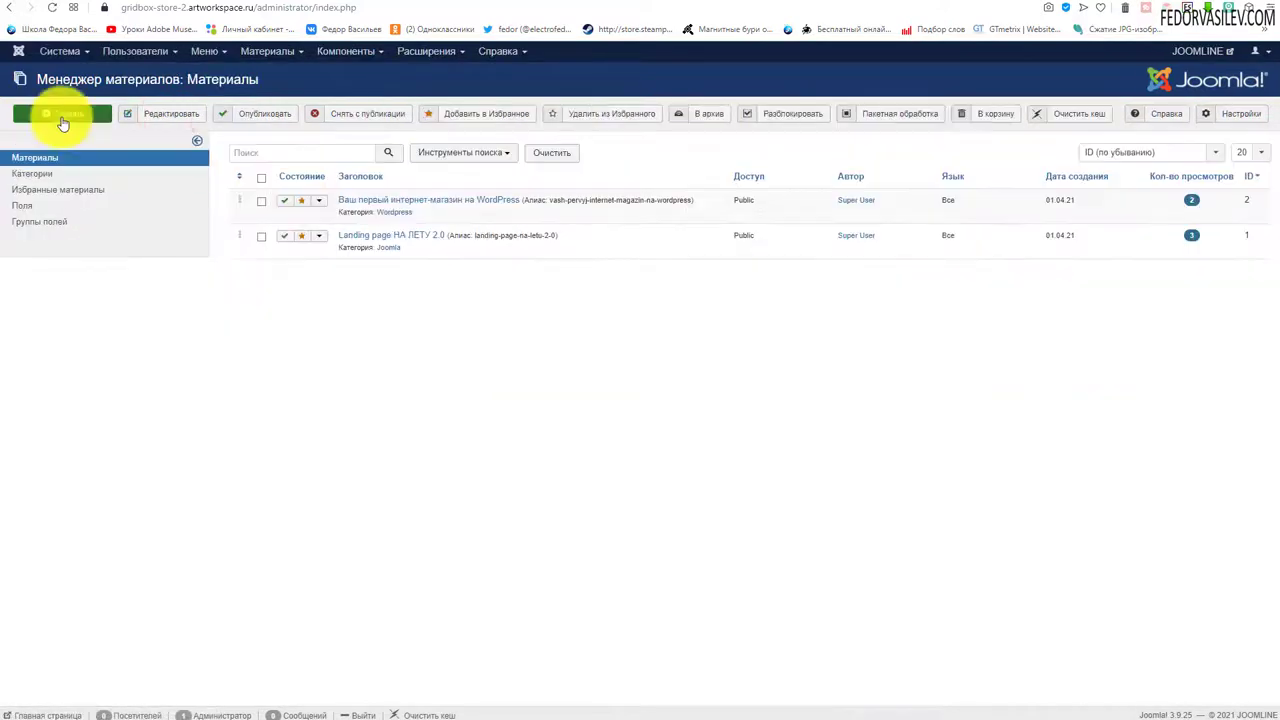
Create an article titled «корзина» in the Uncategorised category, and save and close it.
left_click(57, 114)
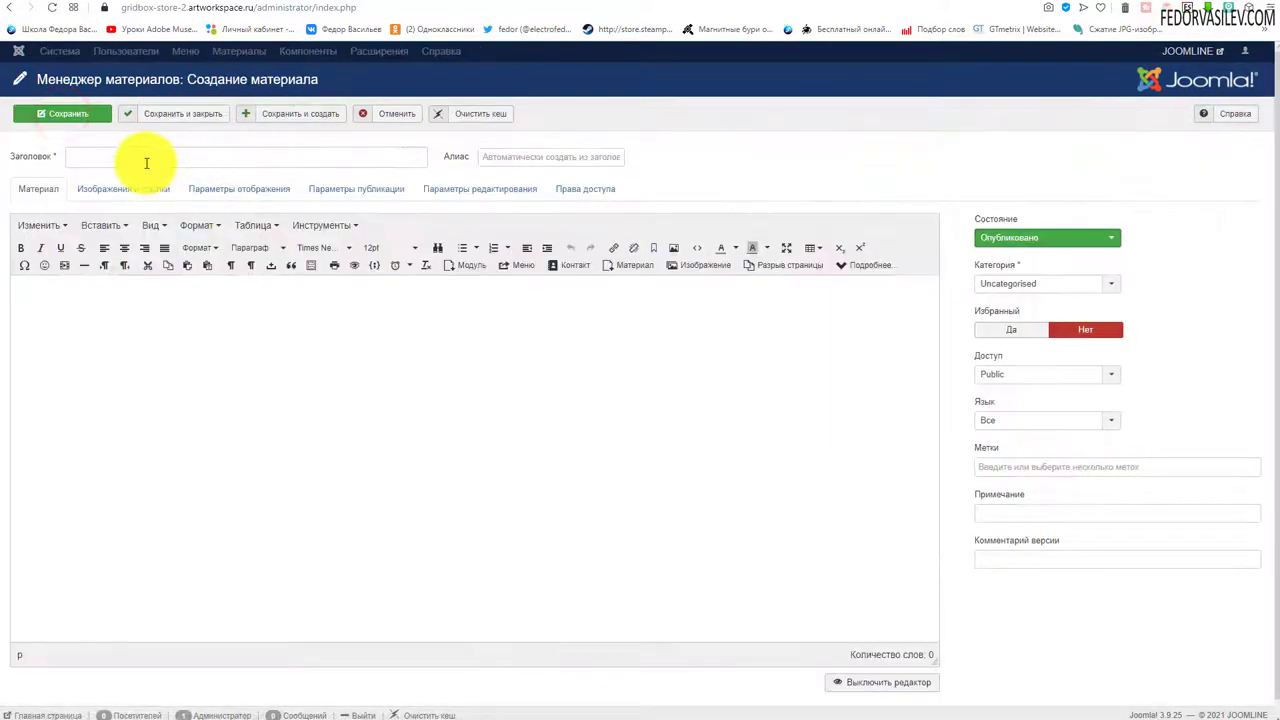
left_click(146, 163)
type("корзина")
left_click(171, 113)
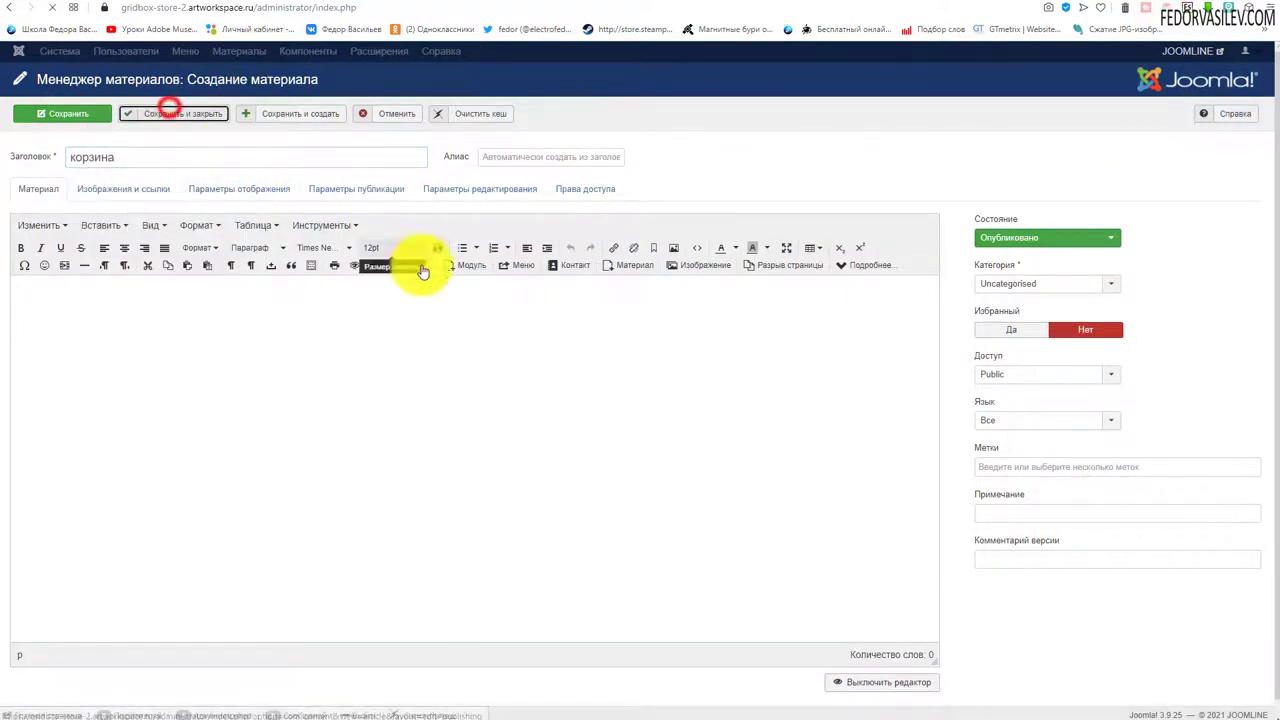
Create a Main Menu item titled «Корзина» of the single-article type (Материал), link it to the article «корзина», and save and close it.
left_click(215, 52)
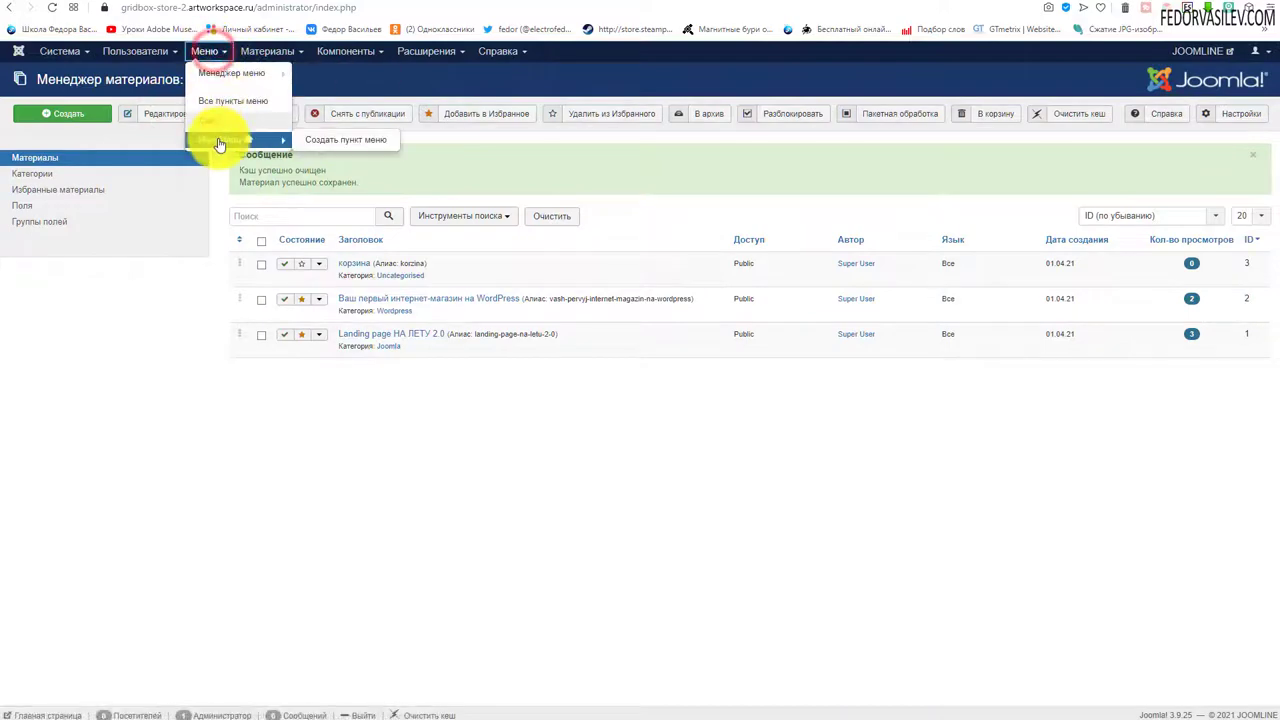
left_click(216, 135)
left_click(93, 115)
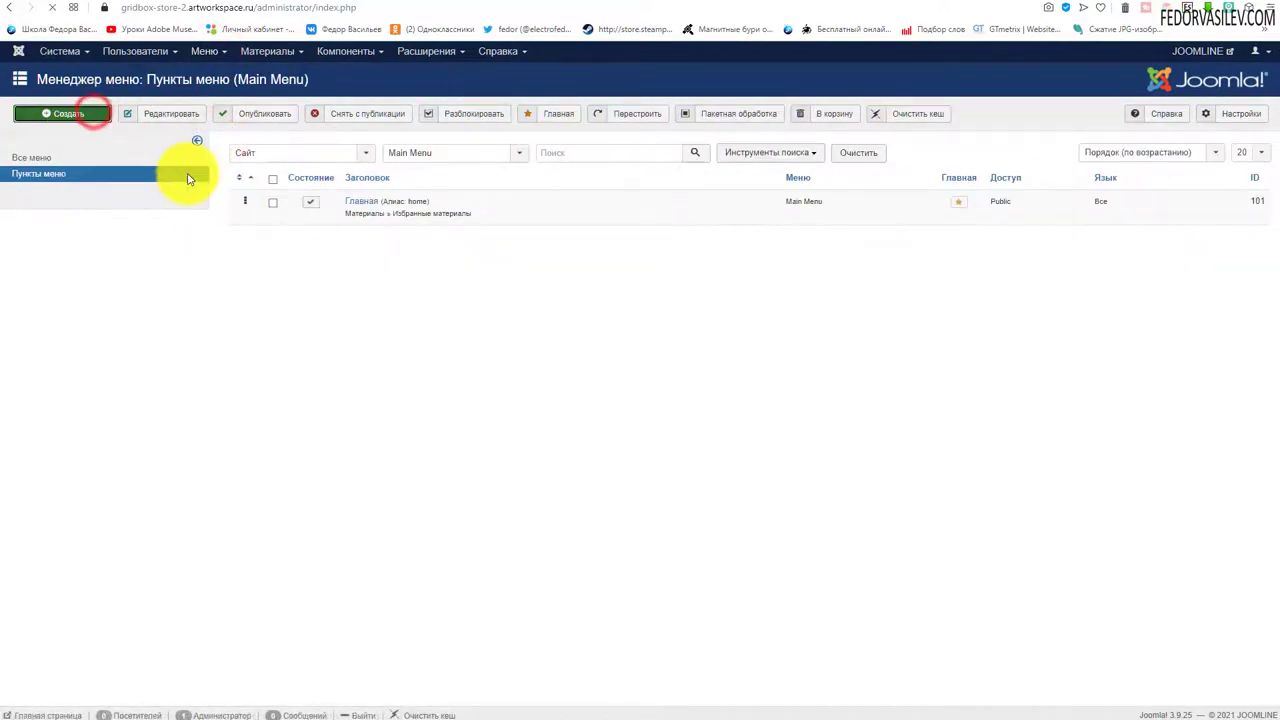
left_click(244, 230)
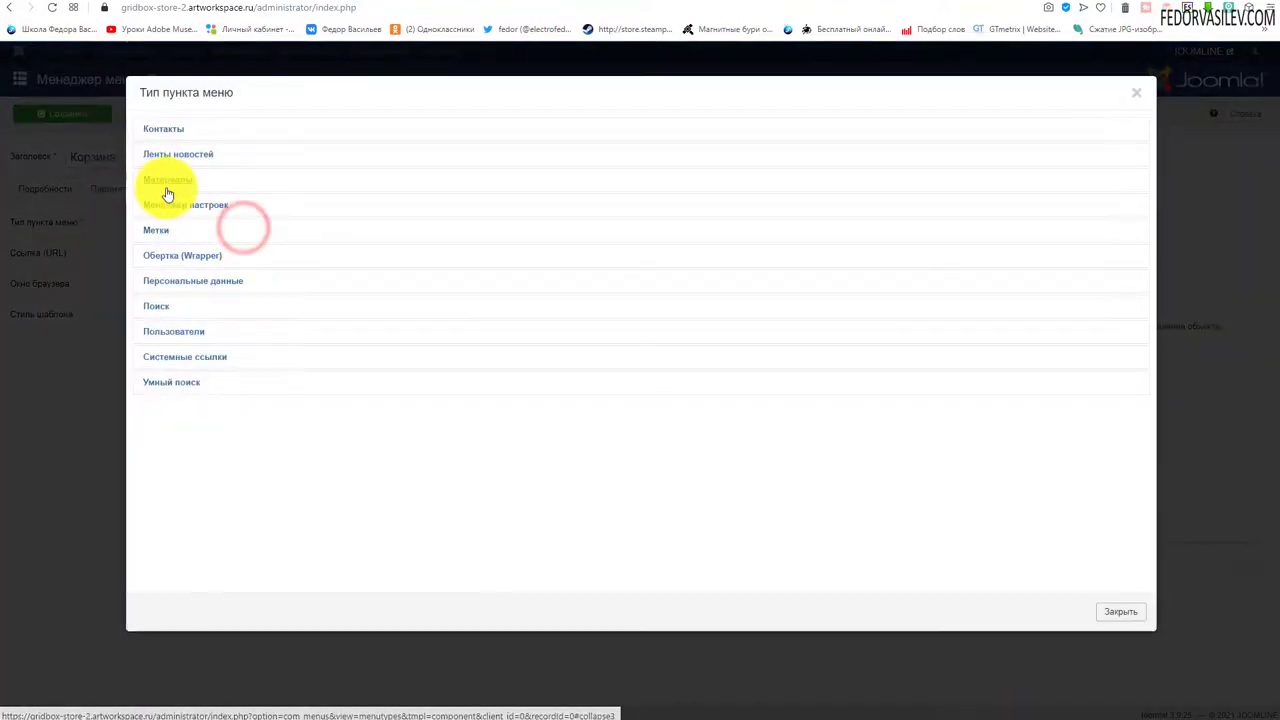
left_click(167, 180)
left_click(168, 258)
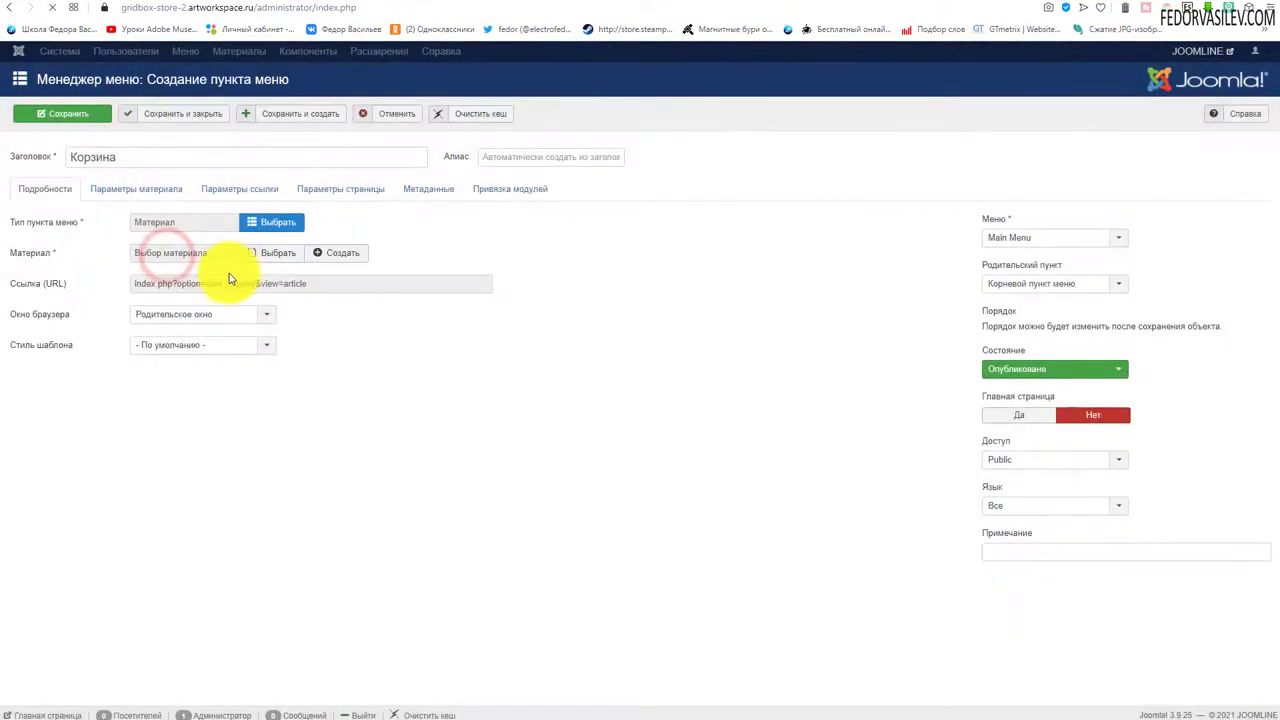
left_click(262, 252)
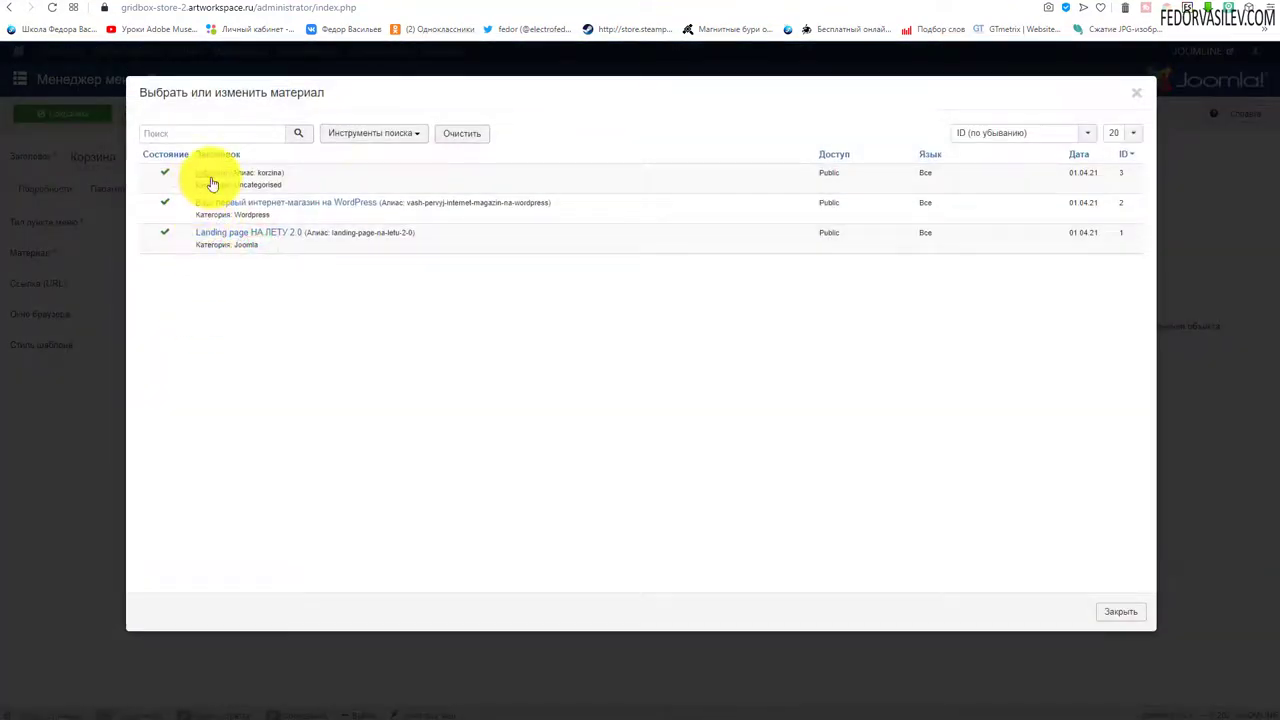
left_click(212, 181)
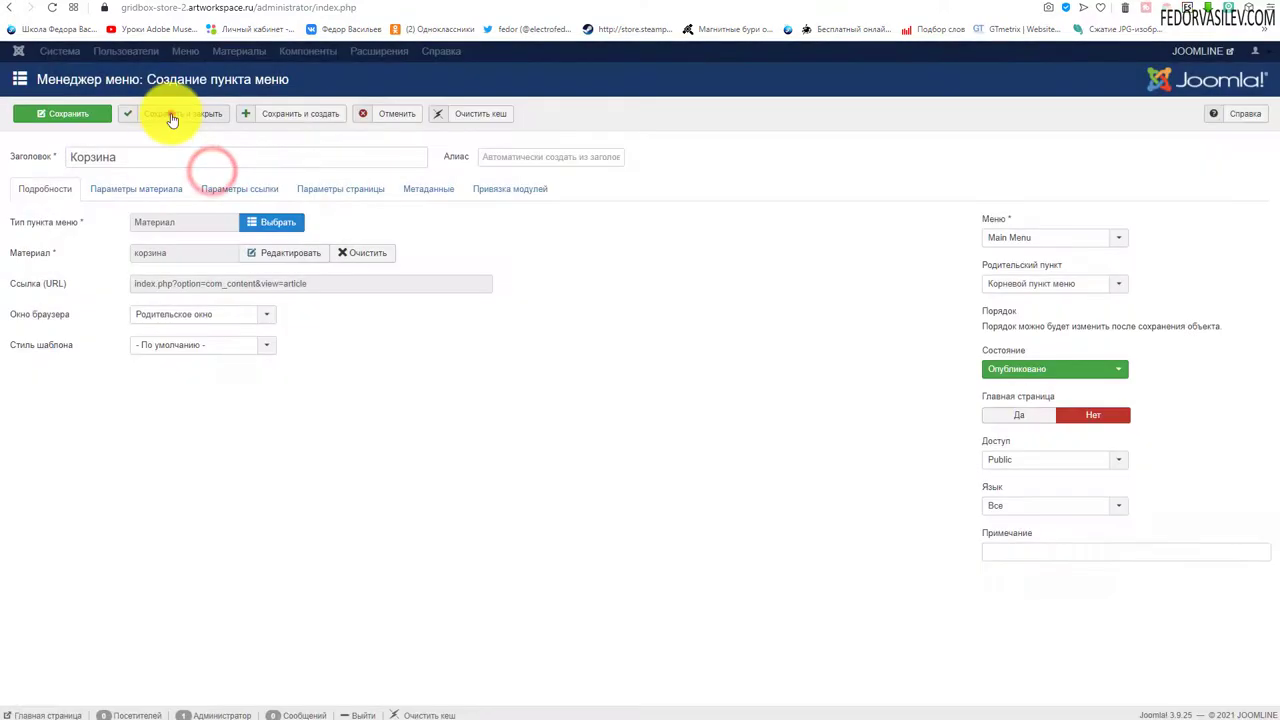
left_click(171, 114)
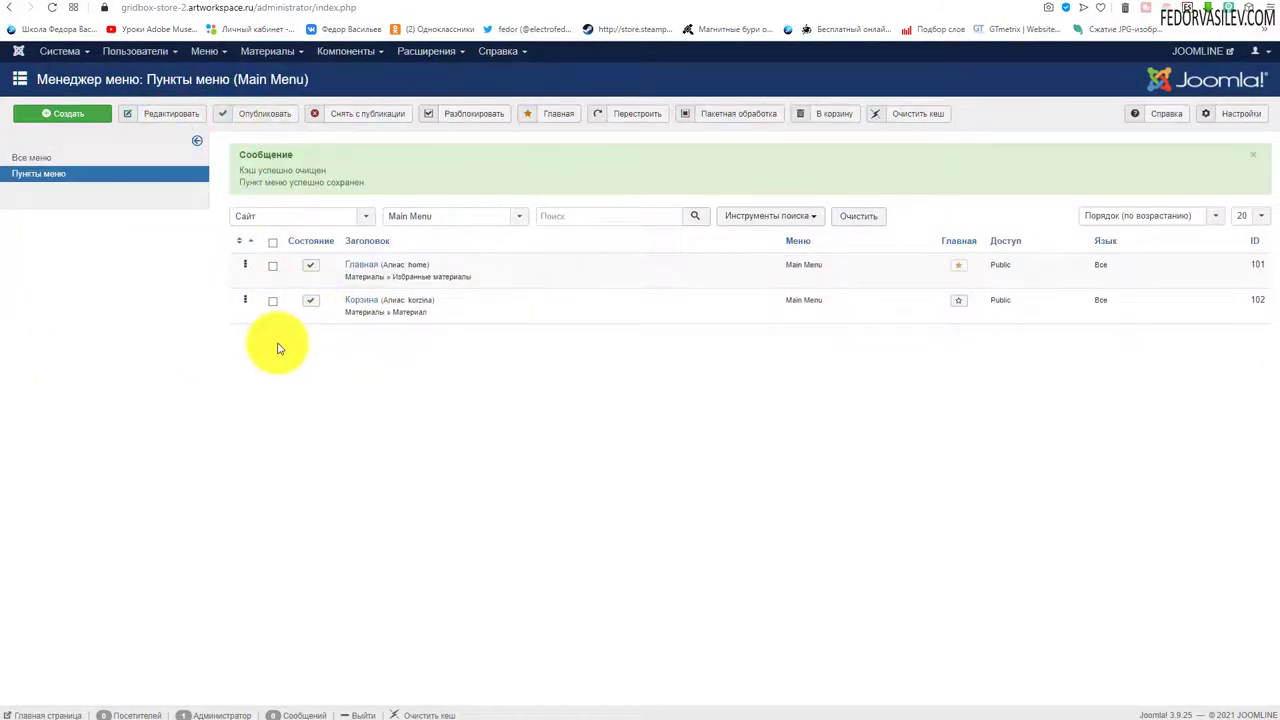
Set the Корзина menu item not to show in the menu, save and close it, and check the public home page.
left_click(361, 300)
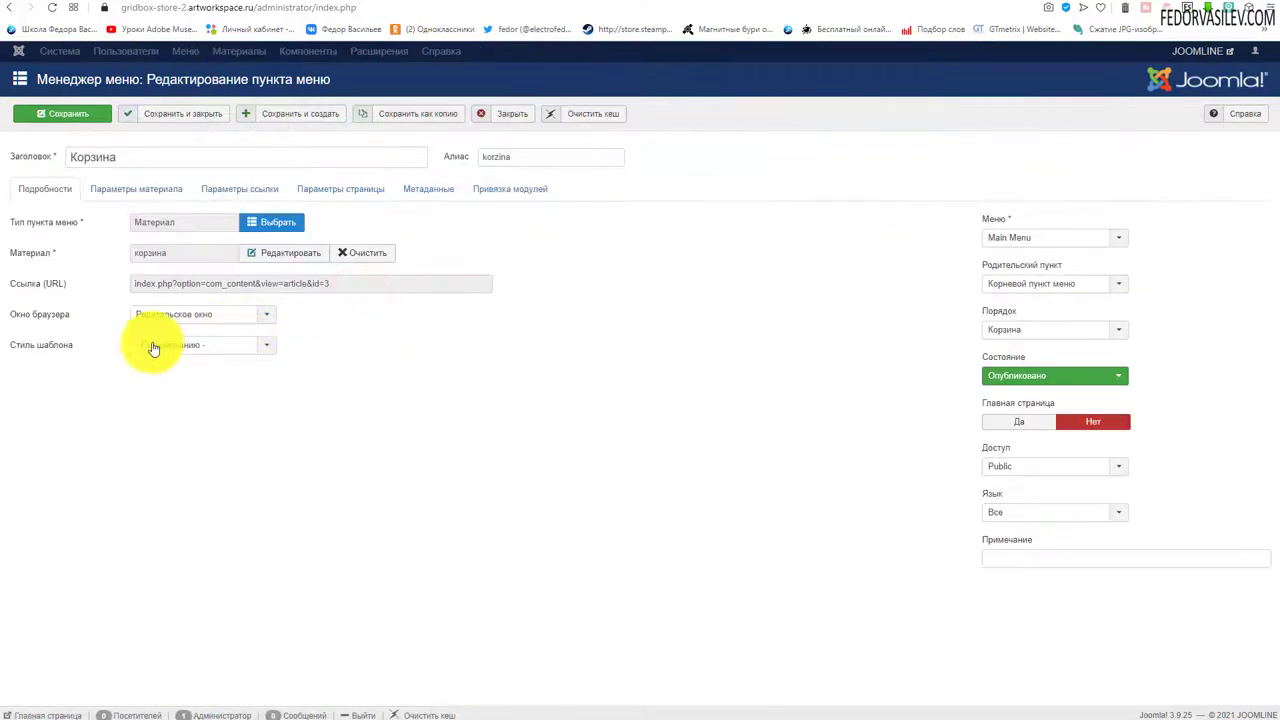
left_click(143, 189)
left_click(228, 194)
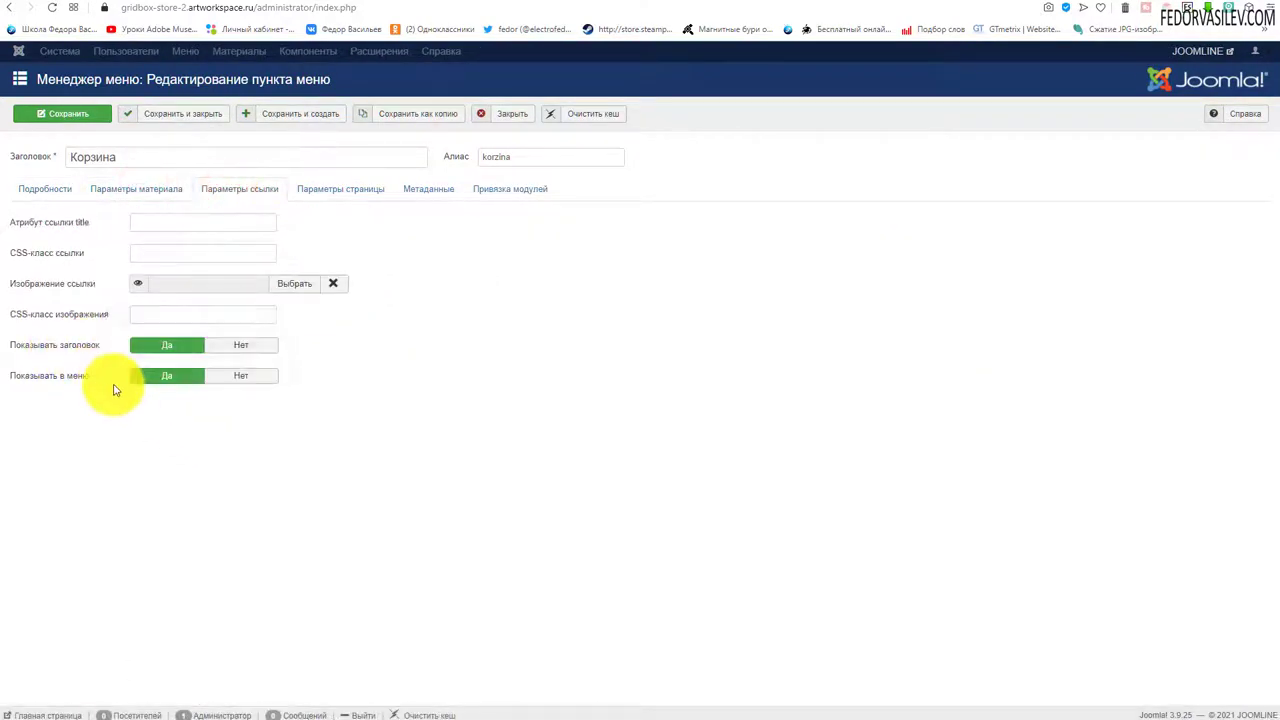
left_click(232, 376)
left_click(190, 113)
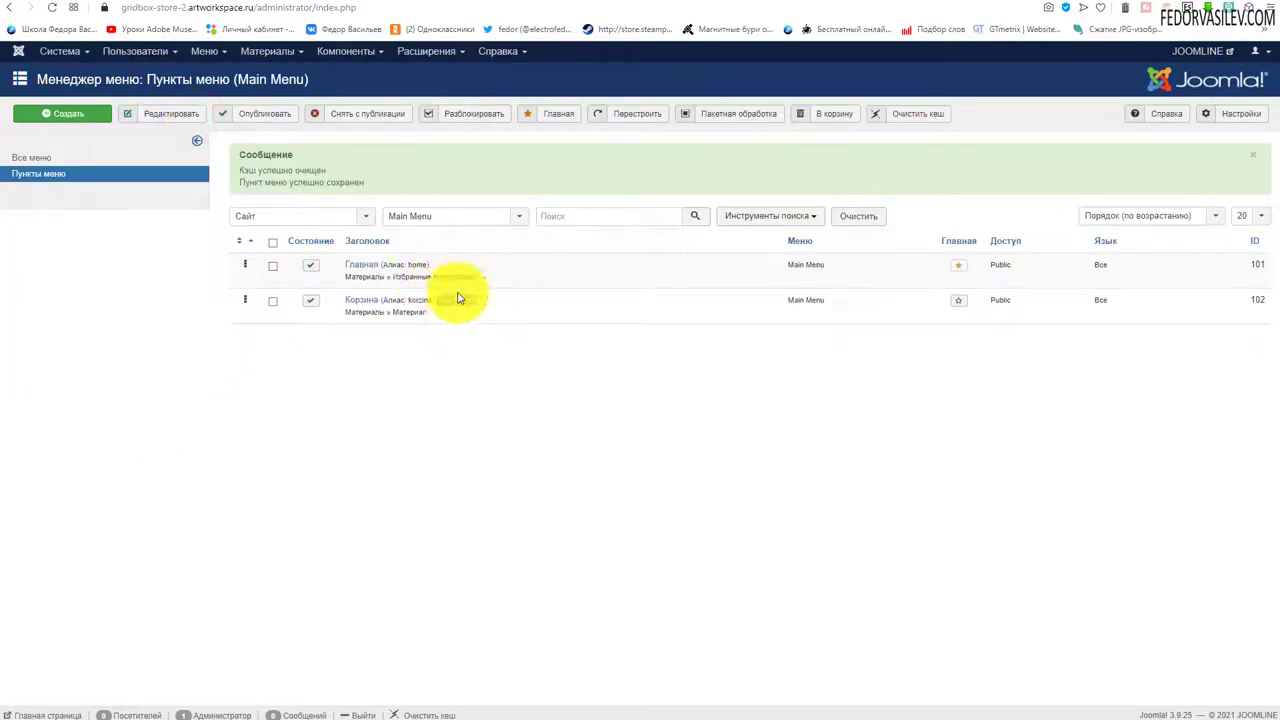
left_click(784, 3)
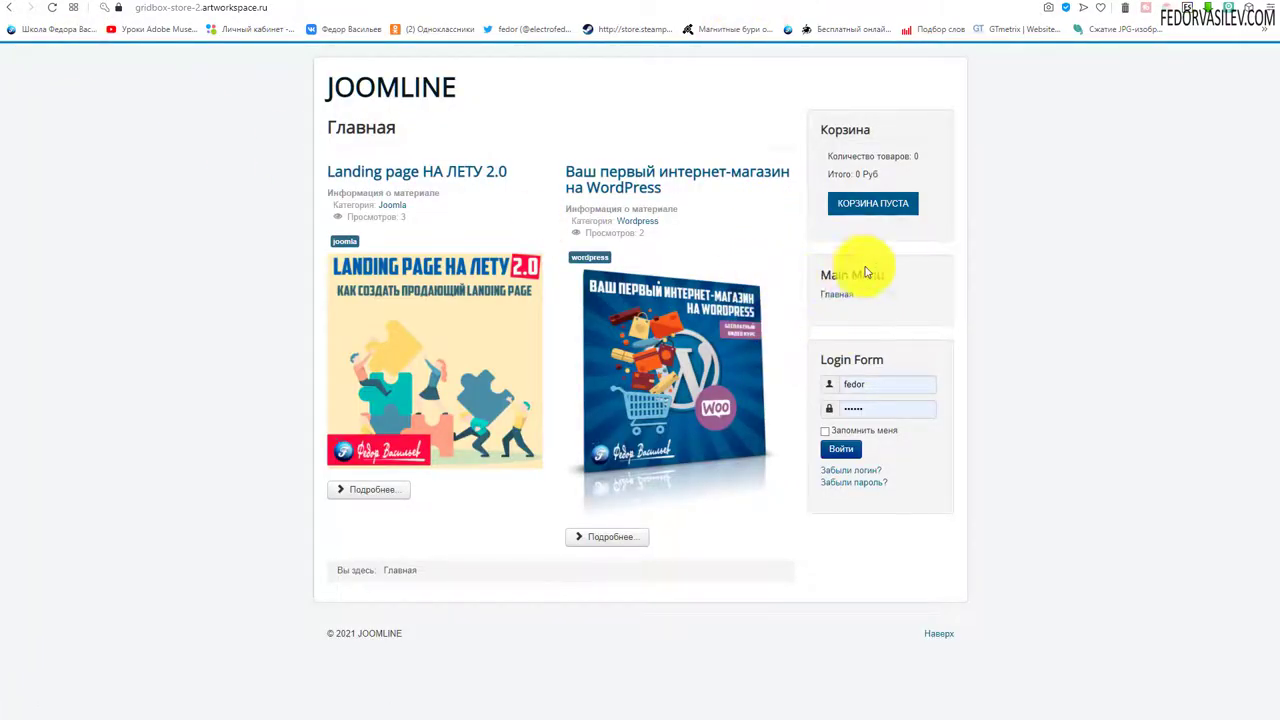
Return to the administration and, in the «Контент - Корзина» plugin settings, set the cart menu item to Корзина.
left_click(715, 3)
left_click(426, 51)
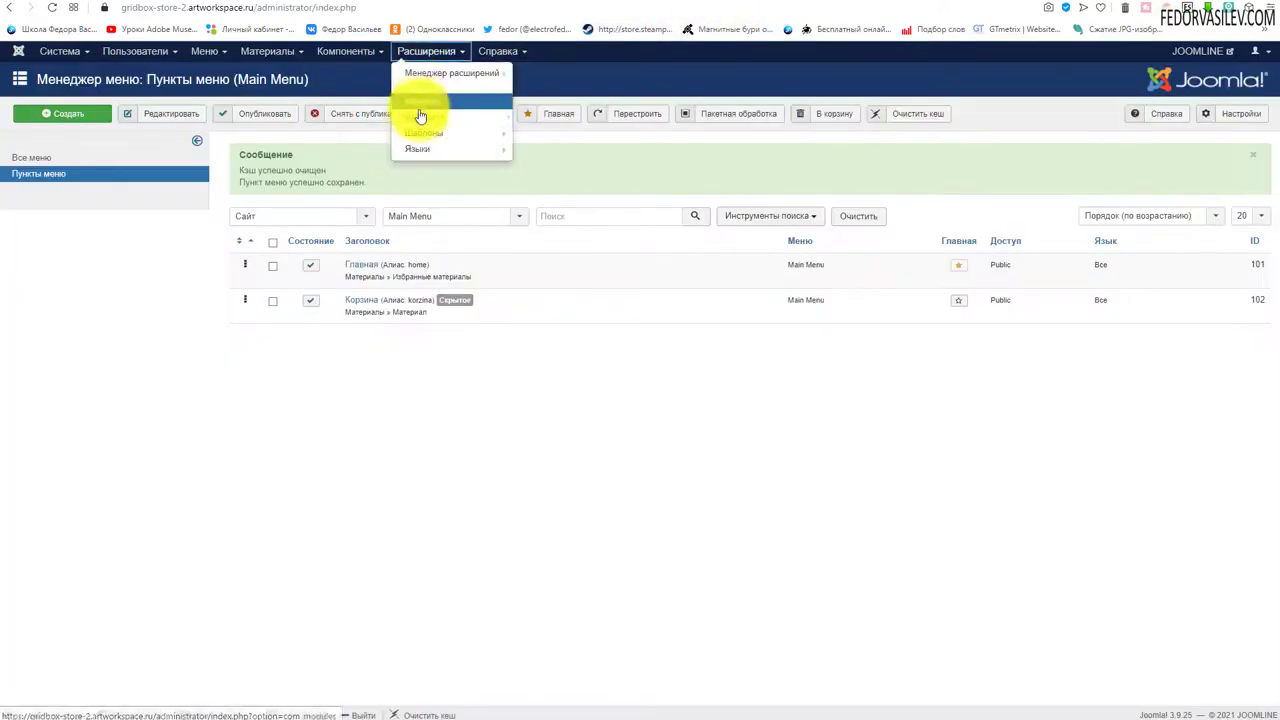
left_click(420, 114)
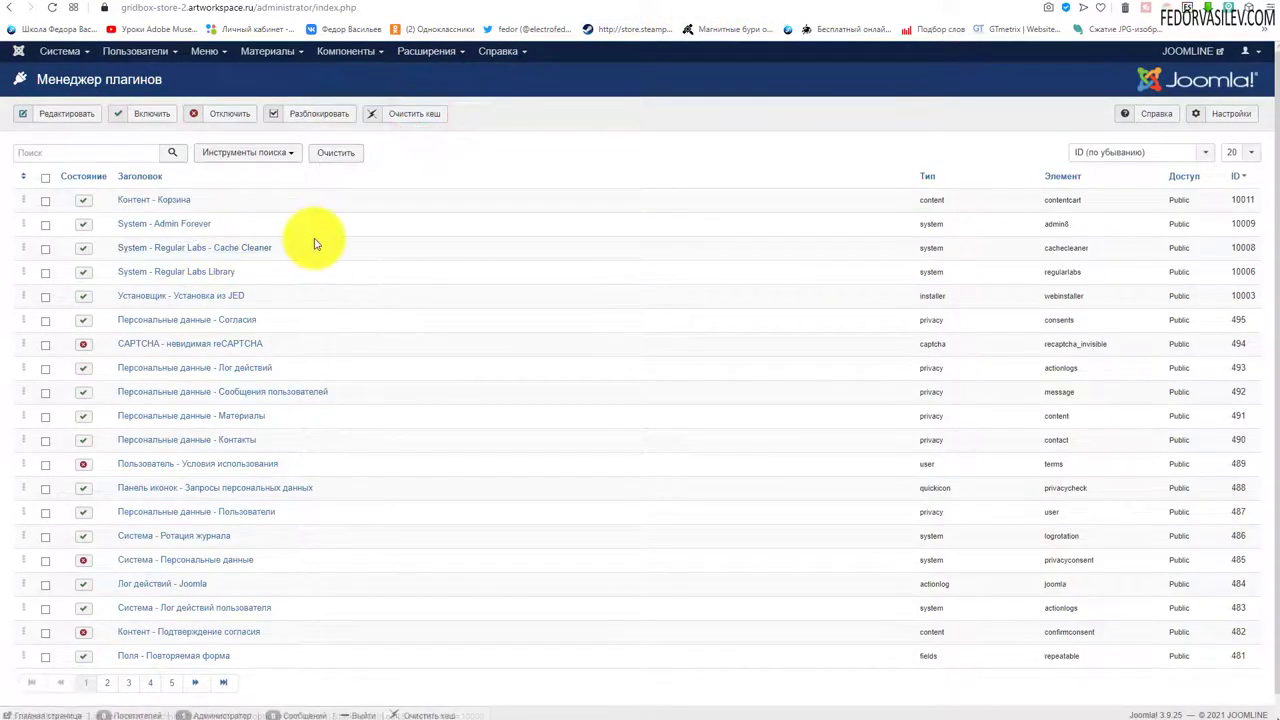
left_click(158, 200)
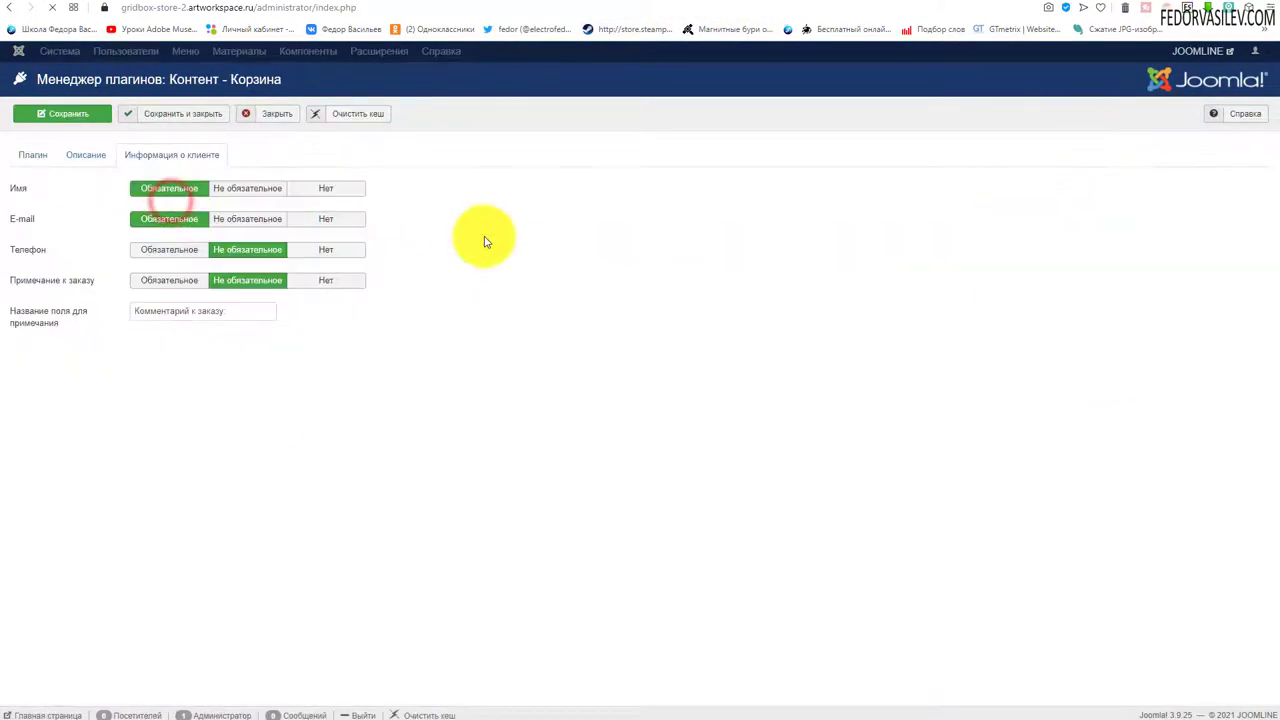
left_click(33, 155)
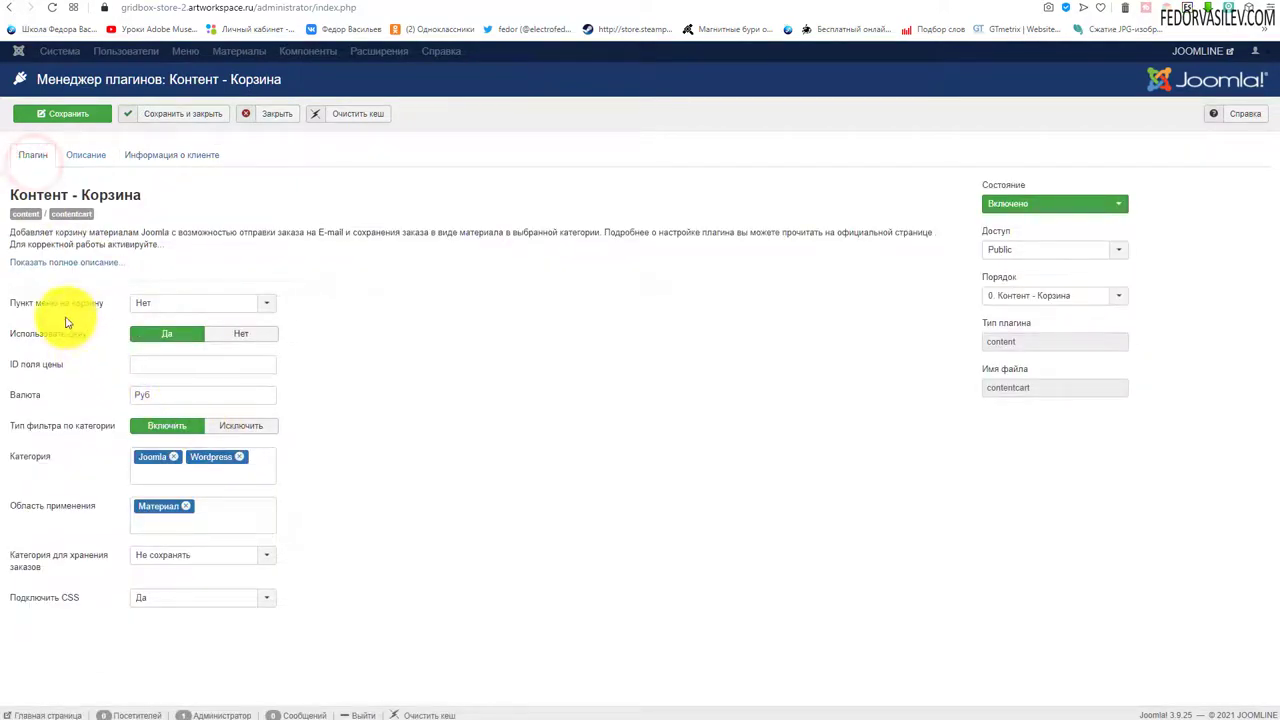
left_click(138, 302)
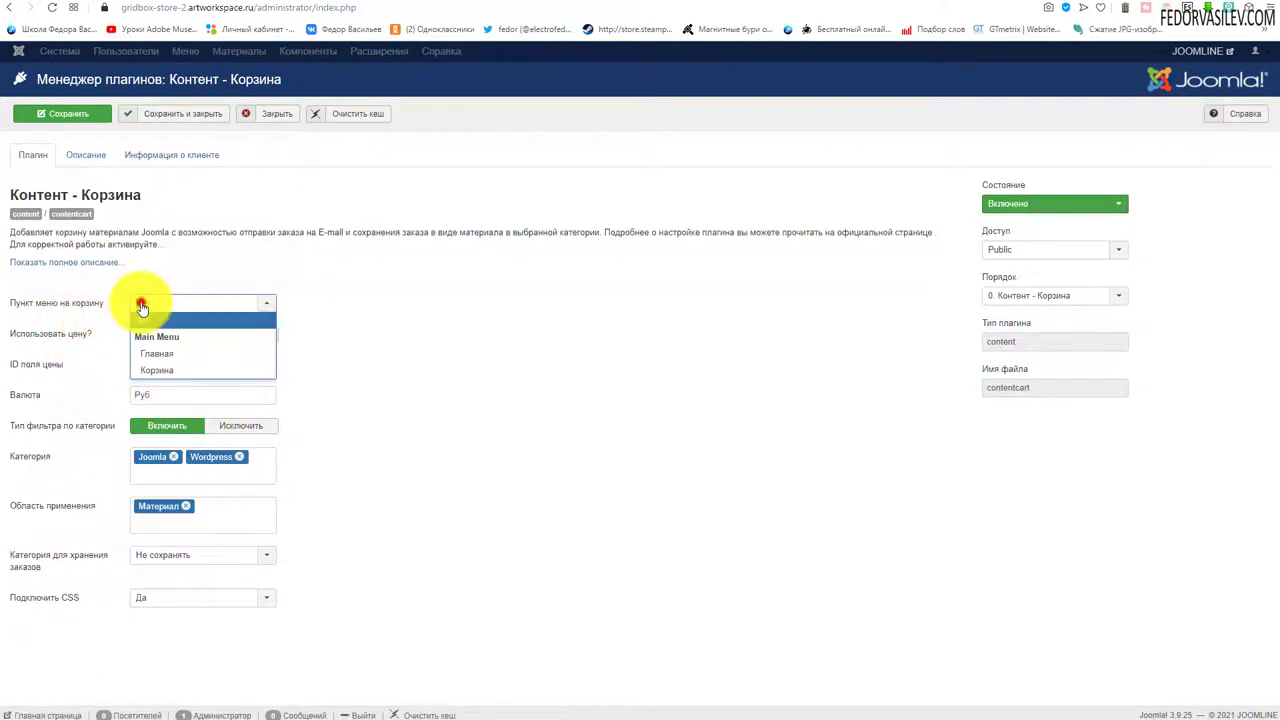
left_click(161, 372)
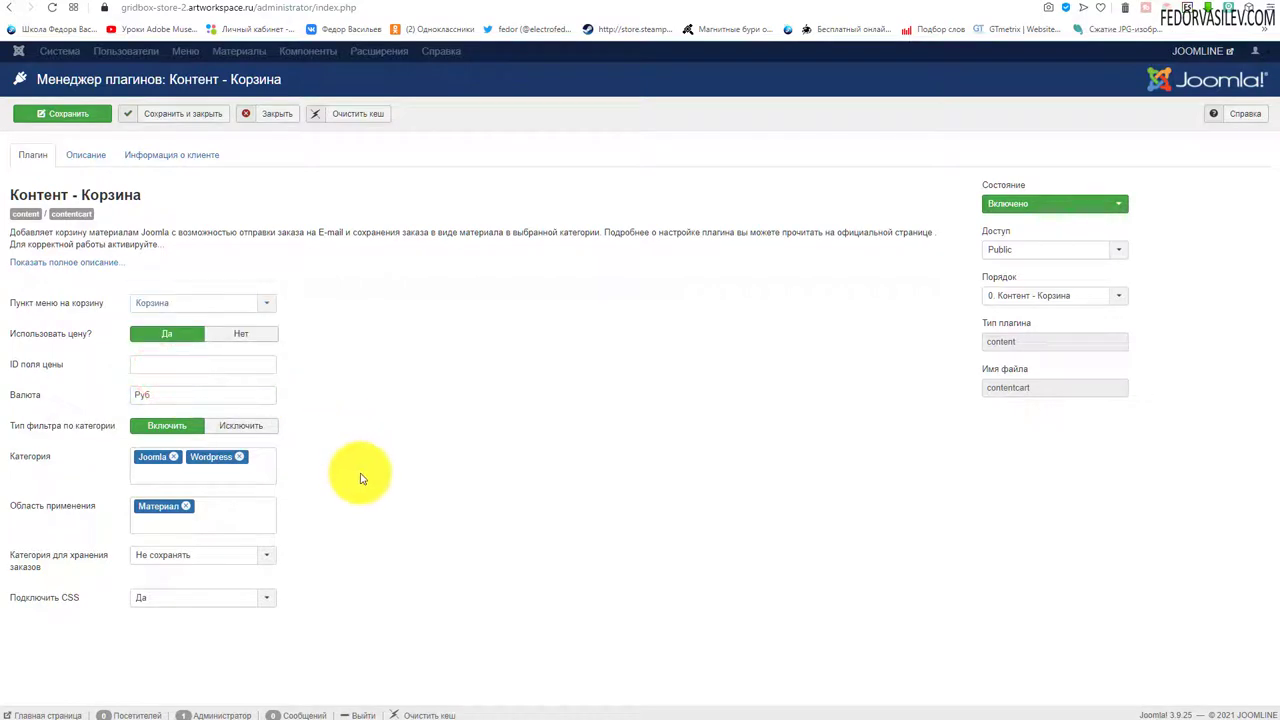
Set the plugin's category for storing orders to «заказы», and save and close the plugin.
left_click(178, 558)
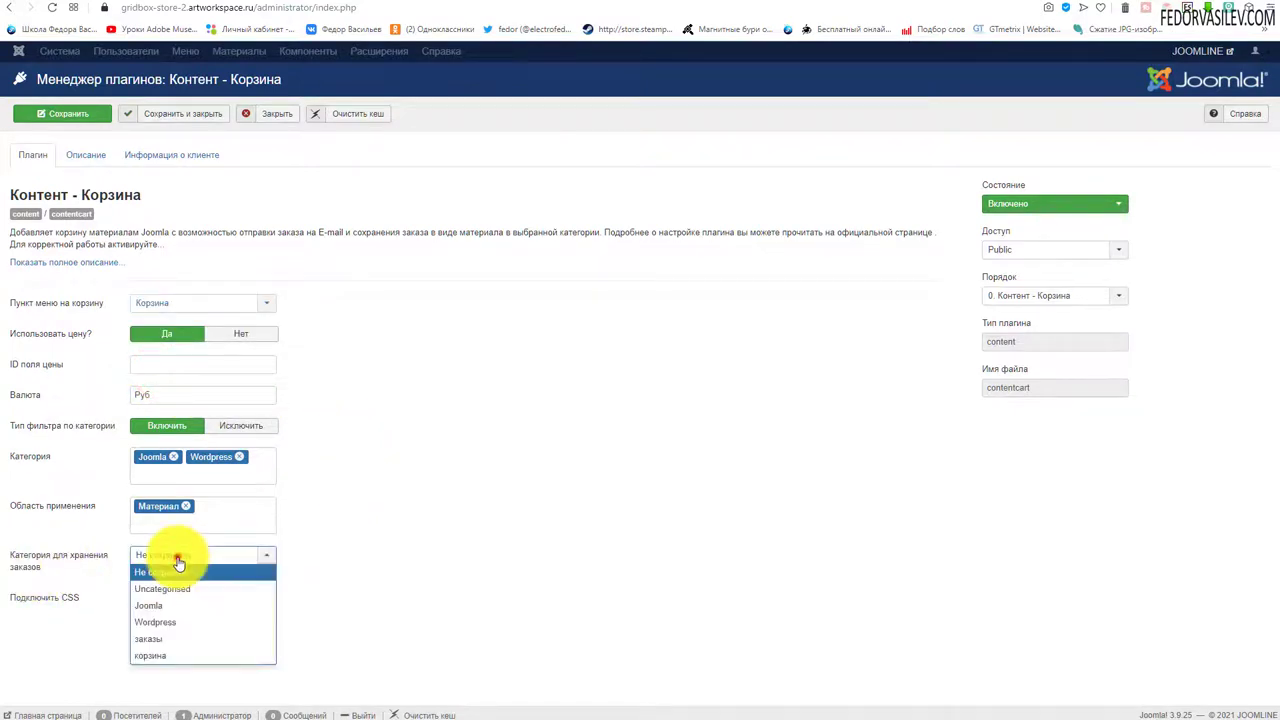
left_click(160, 656)
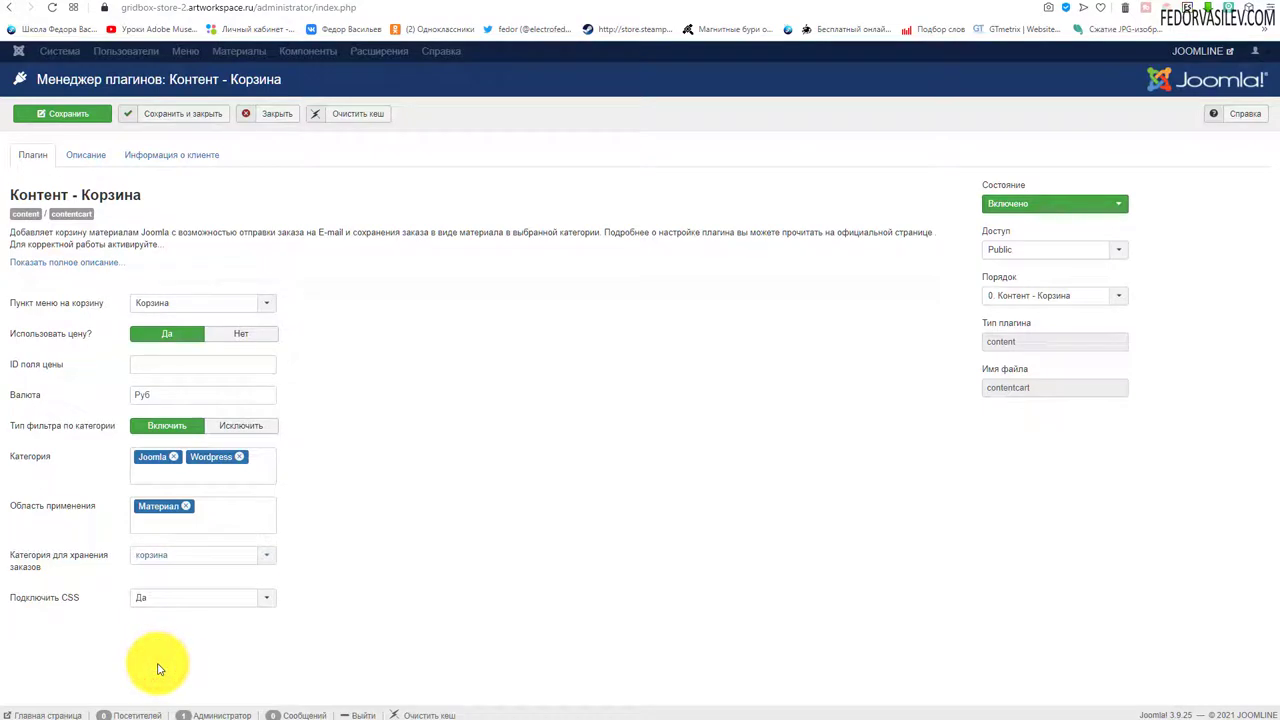
left_click(168, 556)
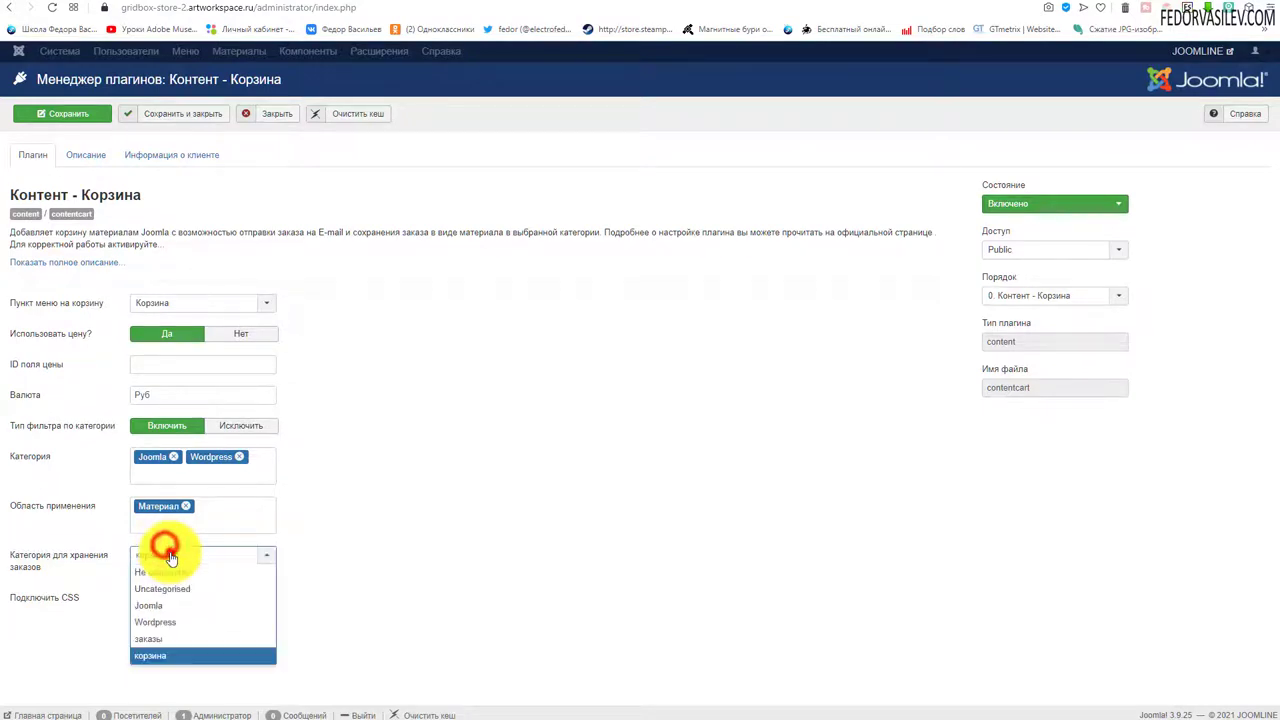
left_click(156, 626)
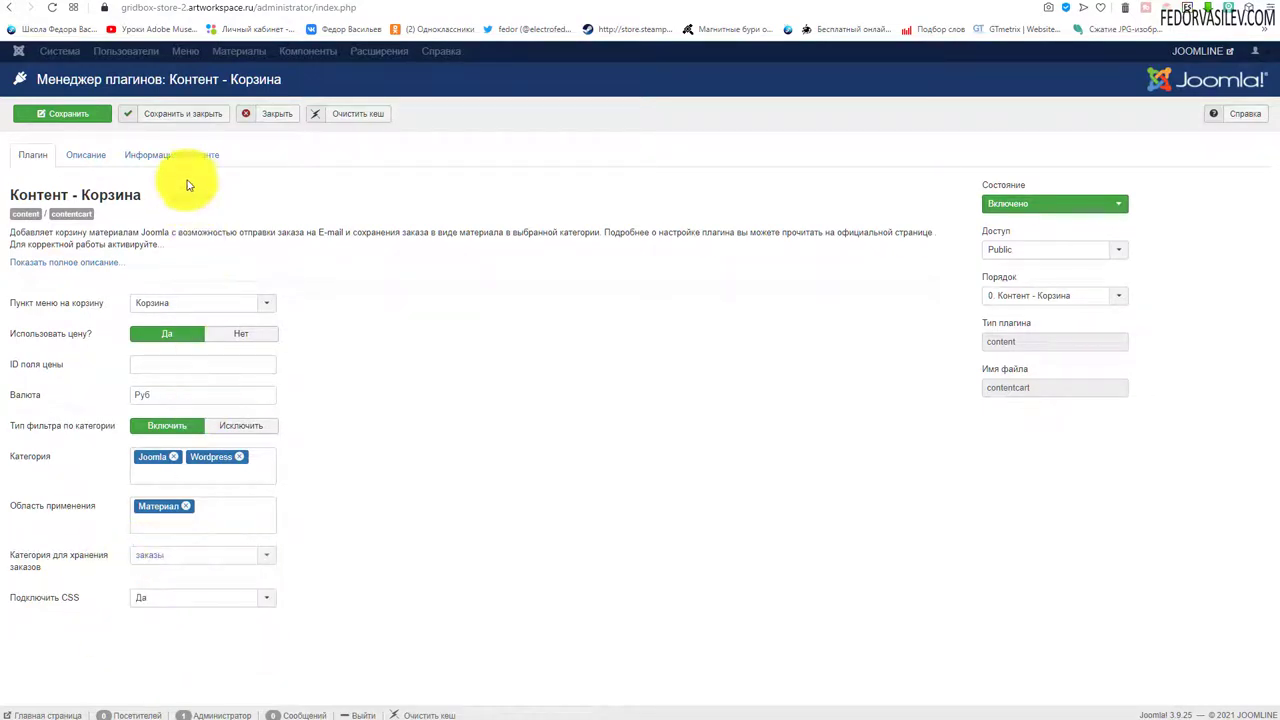
left_click(172, 115)
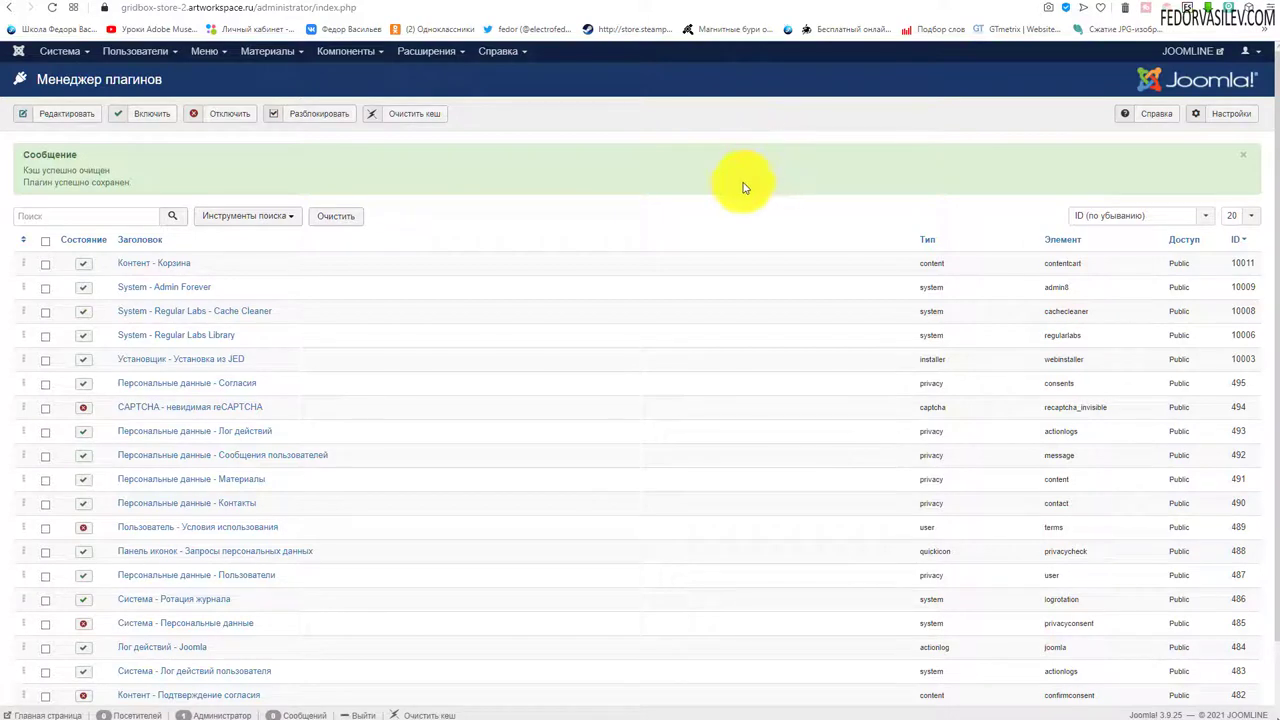
Start a new custom field for articles and title it «Цена».
left_click(268, 58)
mouse_move(268, 75)
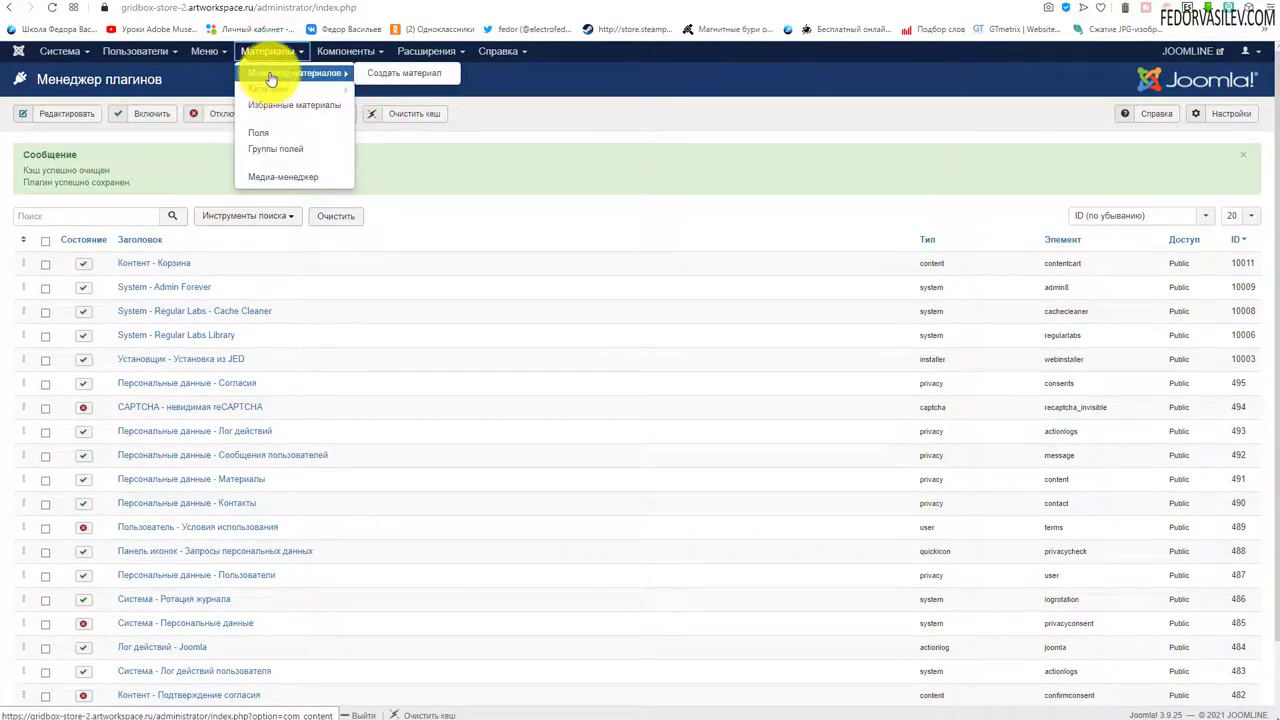
left_click(271, 132)
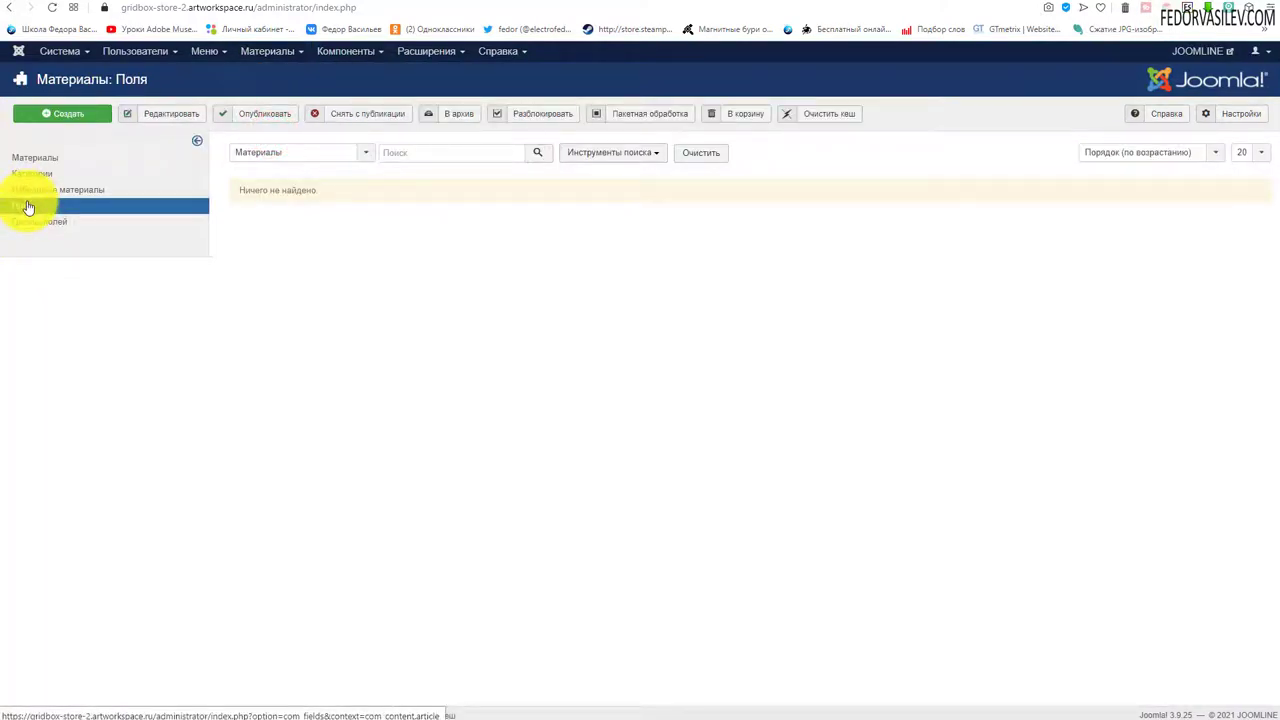
left_click(58, 113)
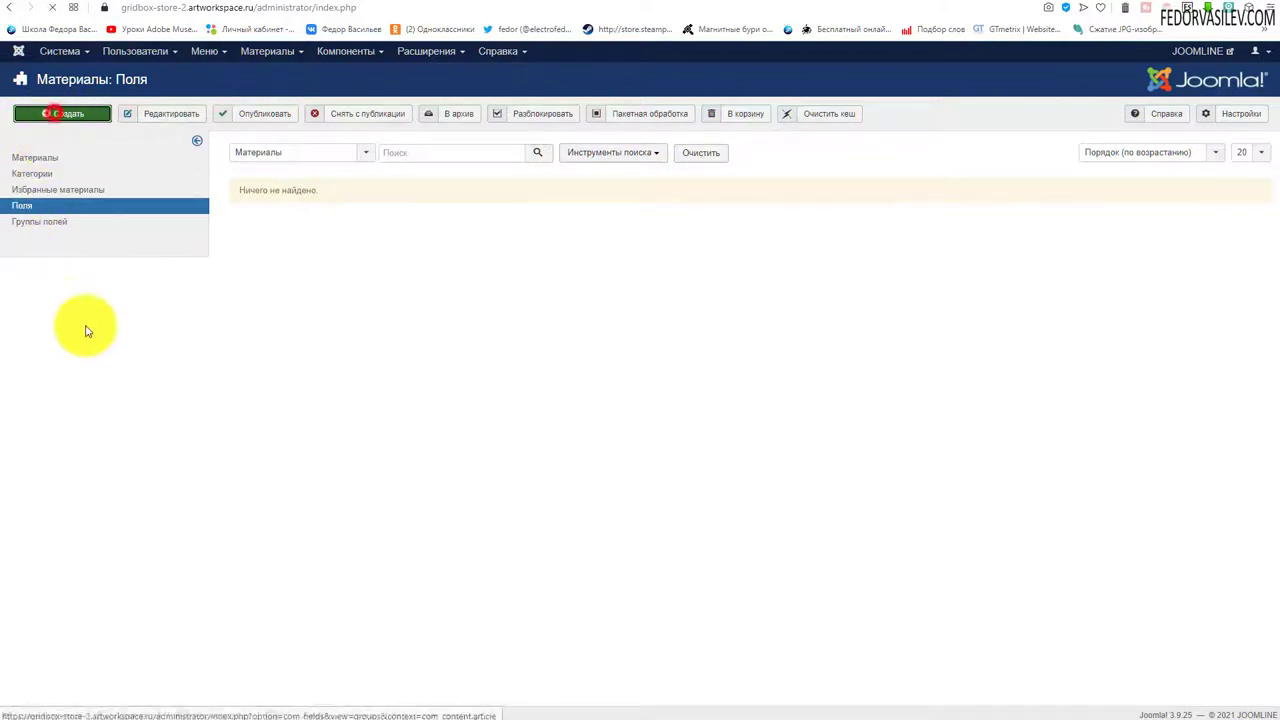
left_click(112, 160)
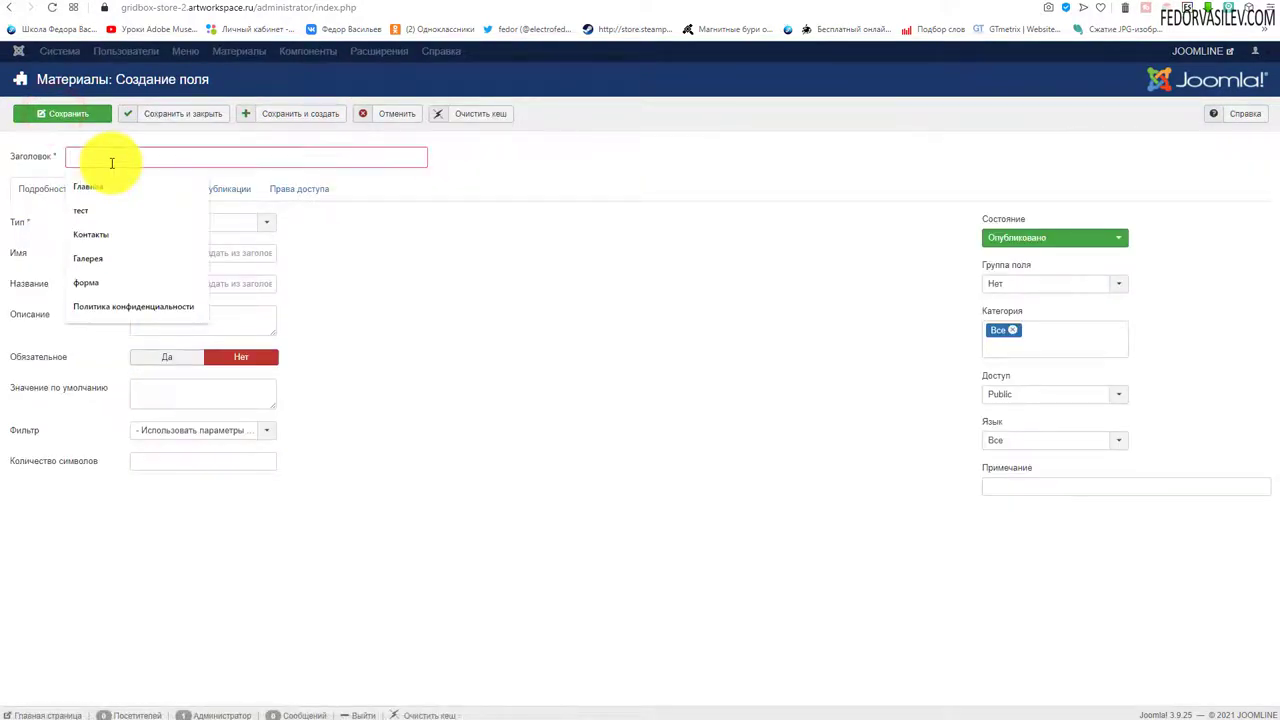
type("Цена")
left_click(530, 358)
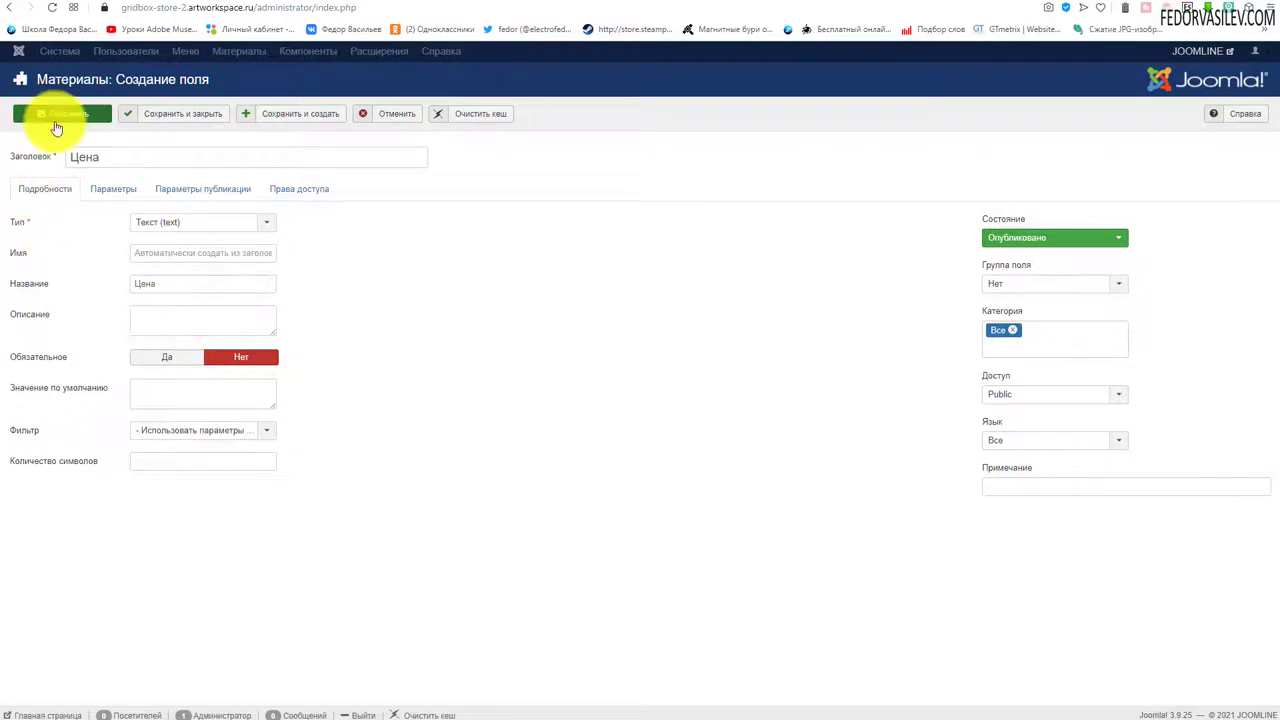
Look through the available field types for the Цена field, leaving Текст (text) selected.
left_click(224, 221)
left_click_drag(268, 349, 270, 305)
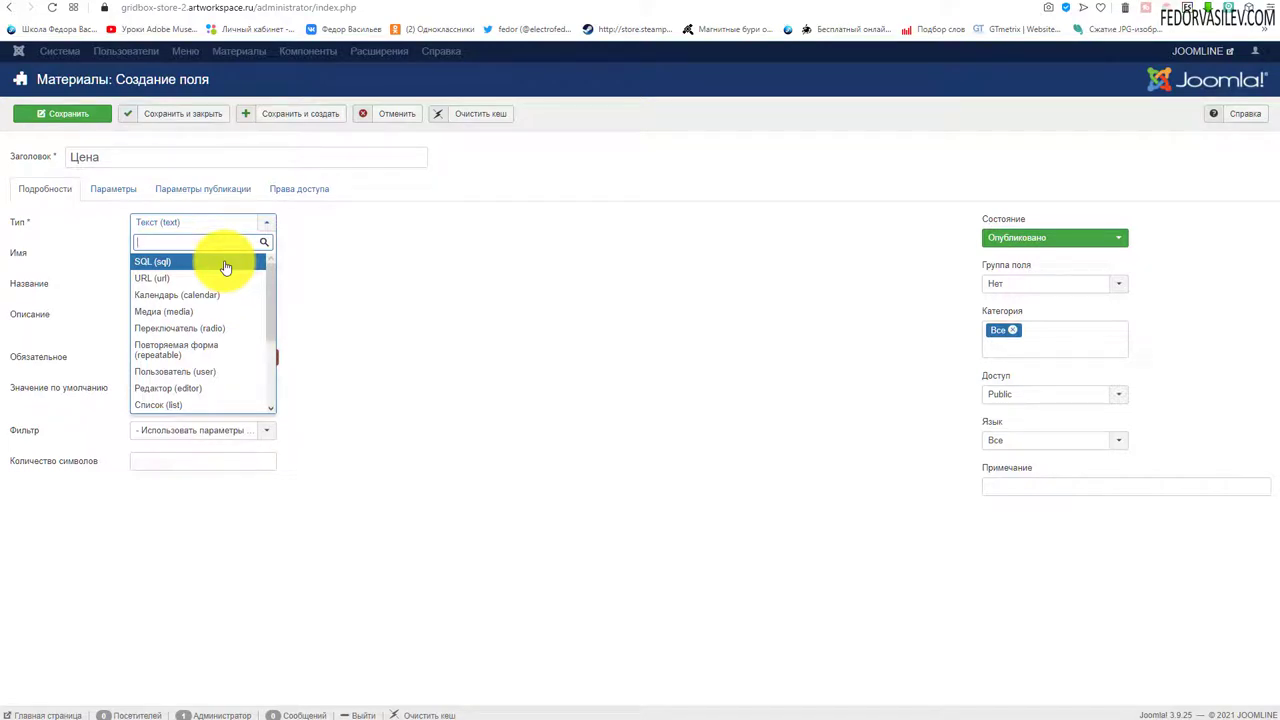
scroll(232, 296, "down", 2)
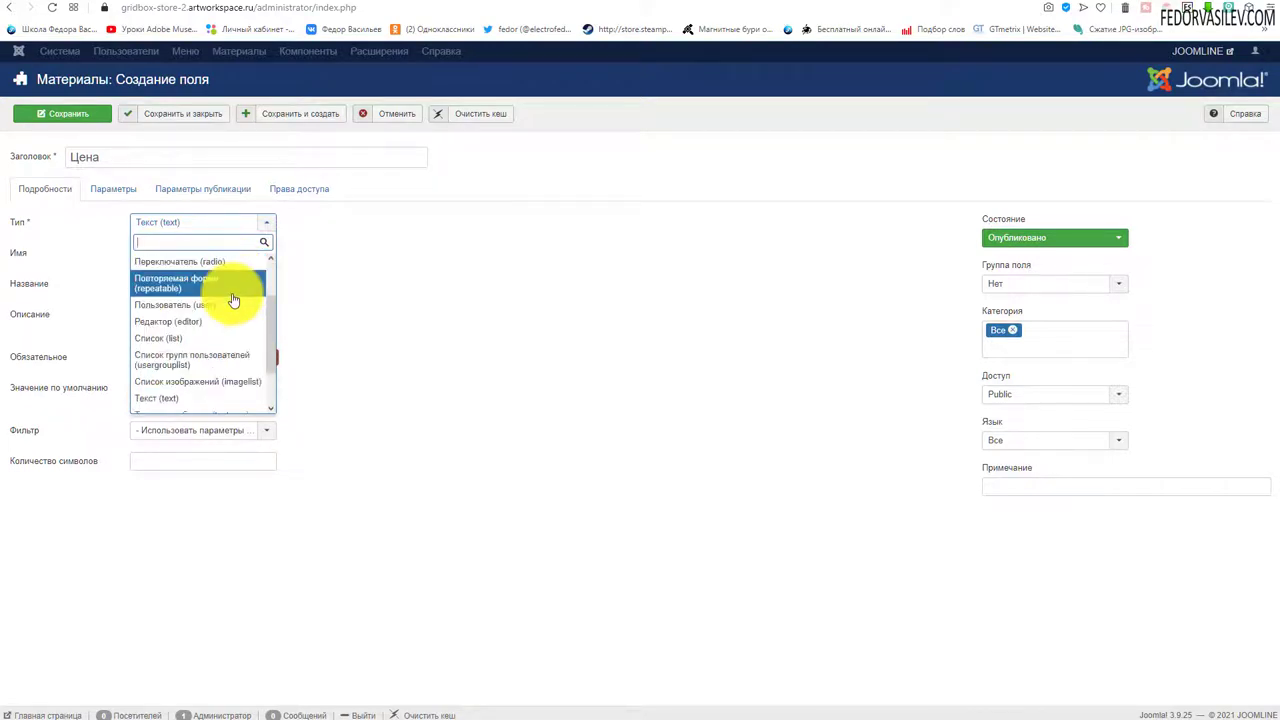
scroll(229, 320, "up", 2)
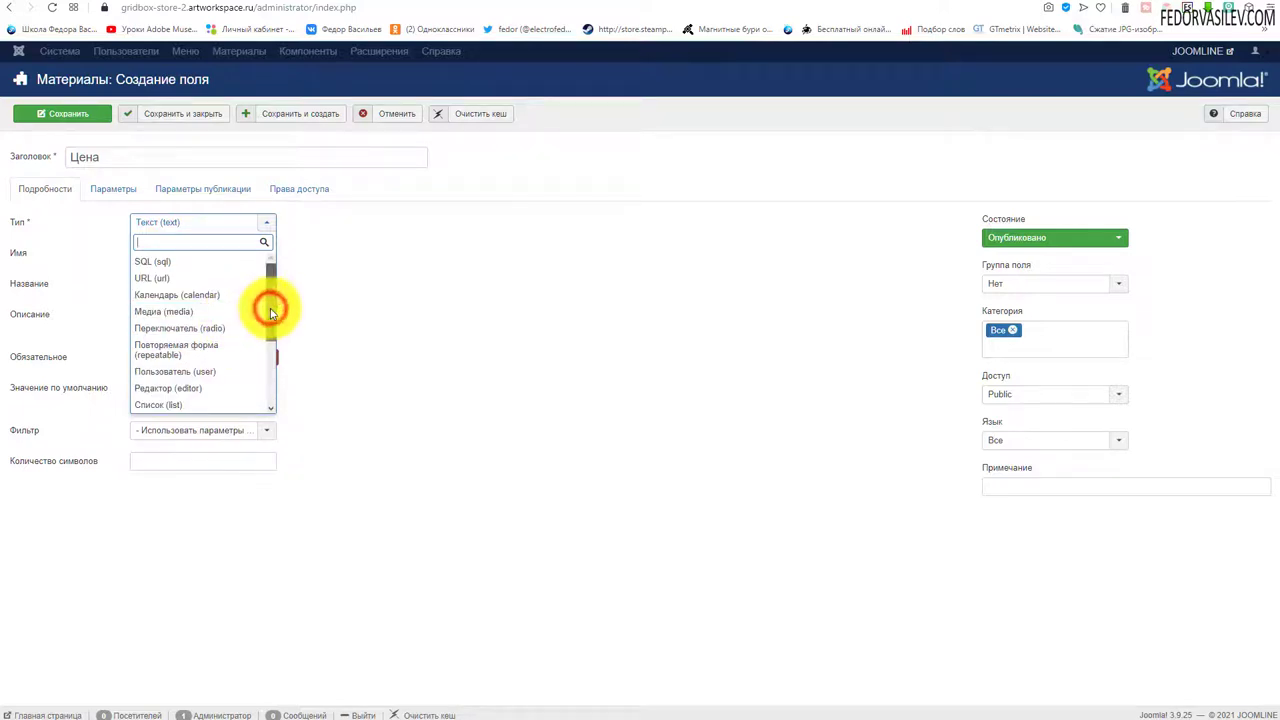
left_click_drag(270, 313, 273, 363)
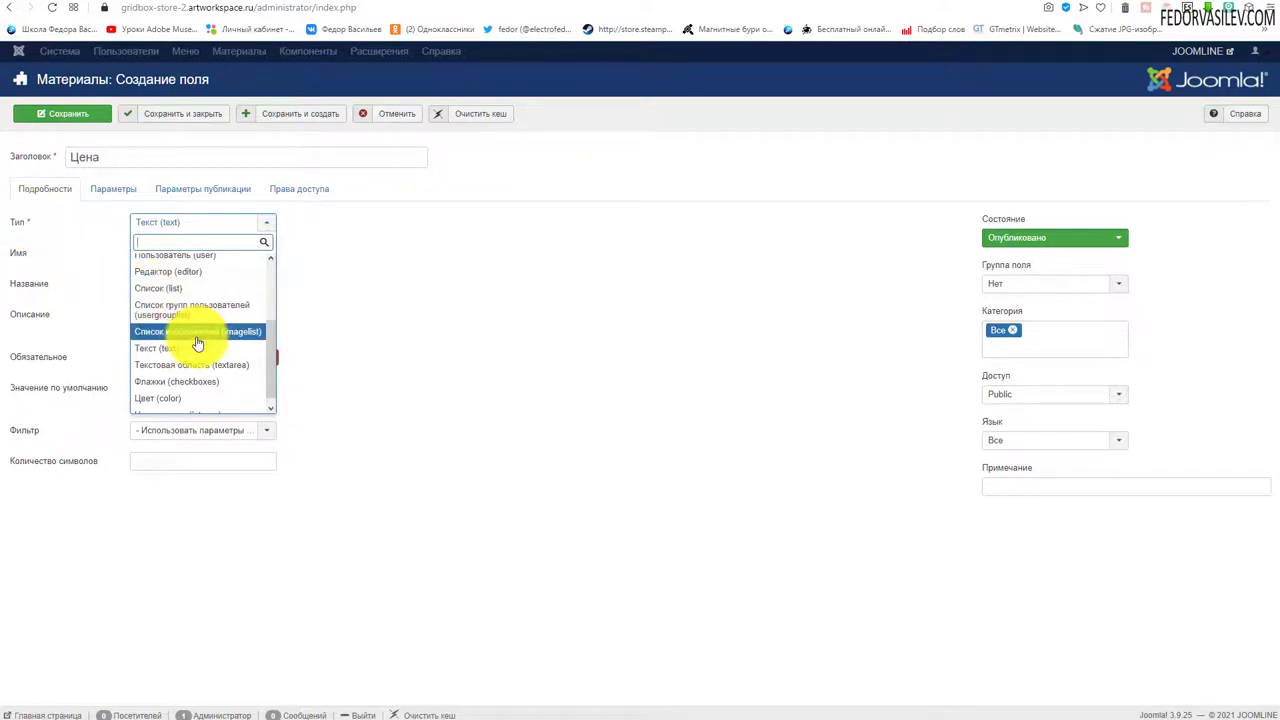
scroll(197, 343, "down", 1)
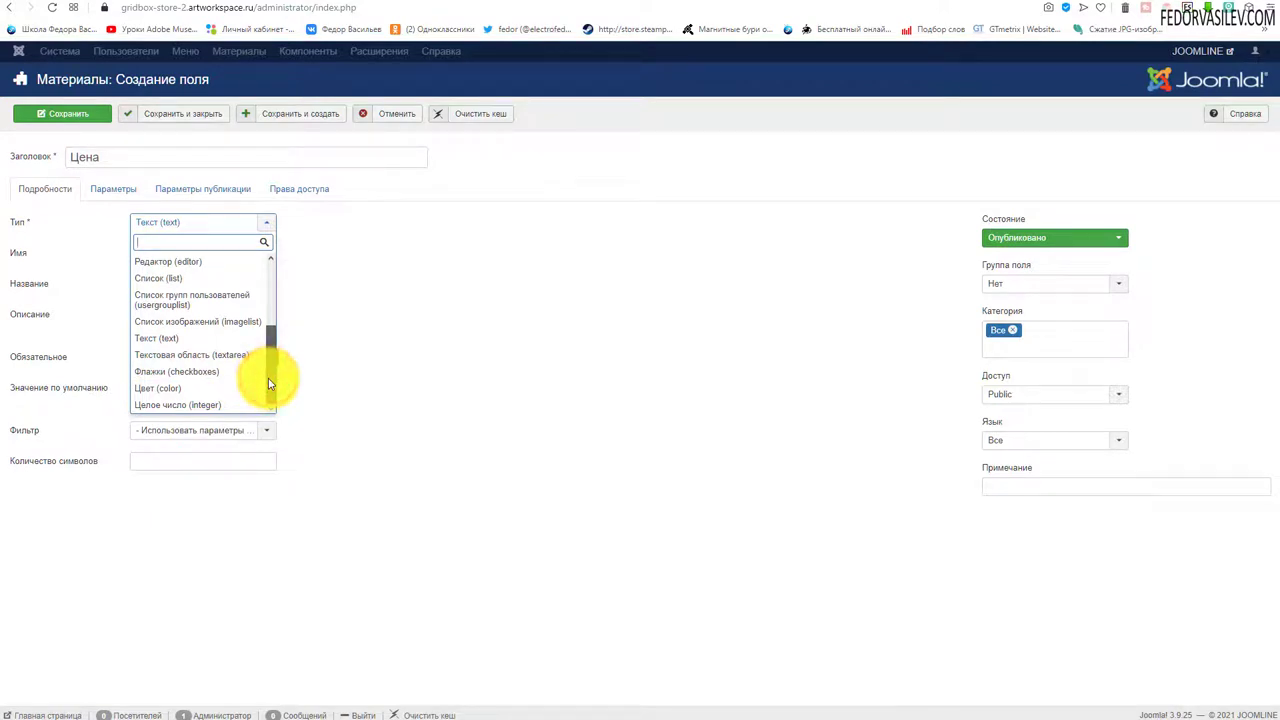
left_click(148, 223)
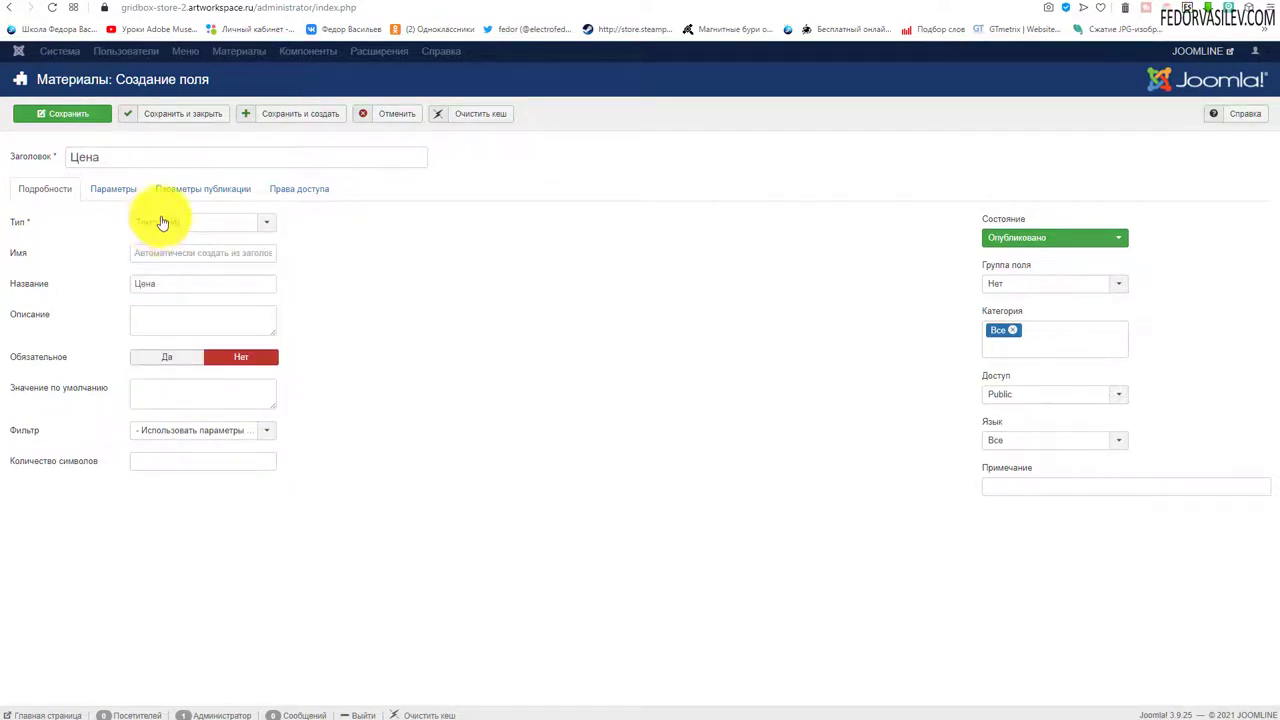
left_click(160, 222)
left_click(409, 262)
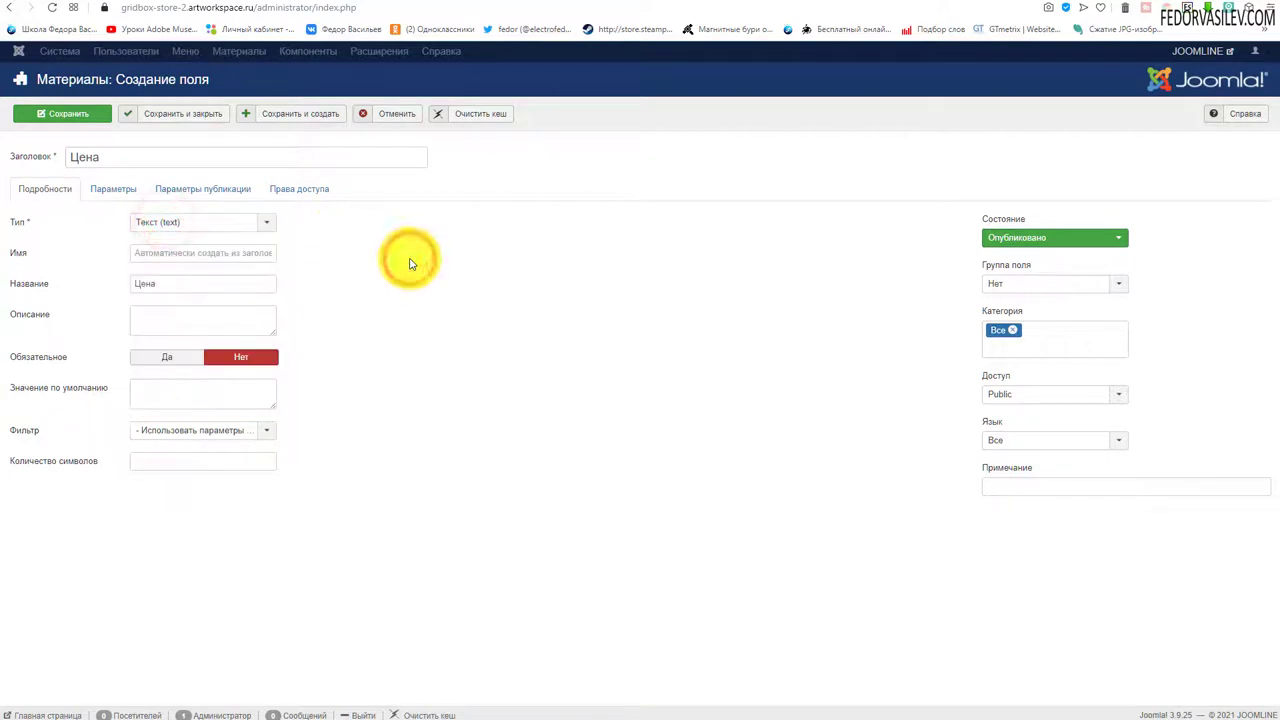
Set the filter of the Цена field to «Целое число».
left_click(200, 430)
left_click(163, 562)
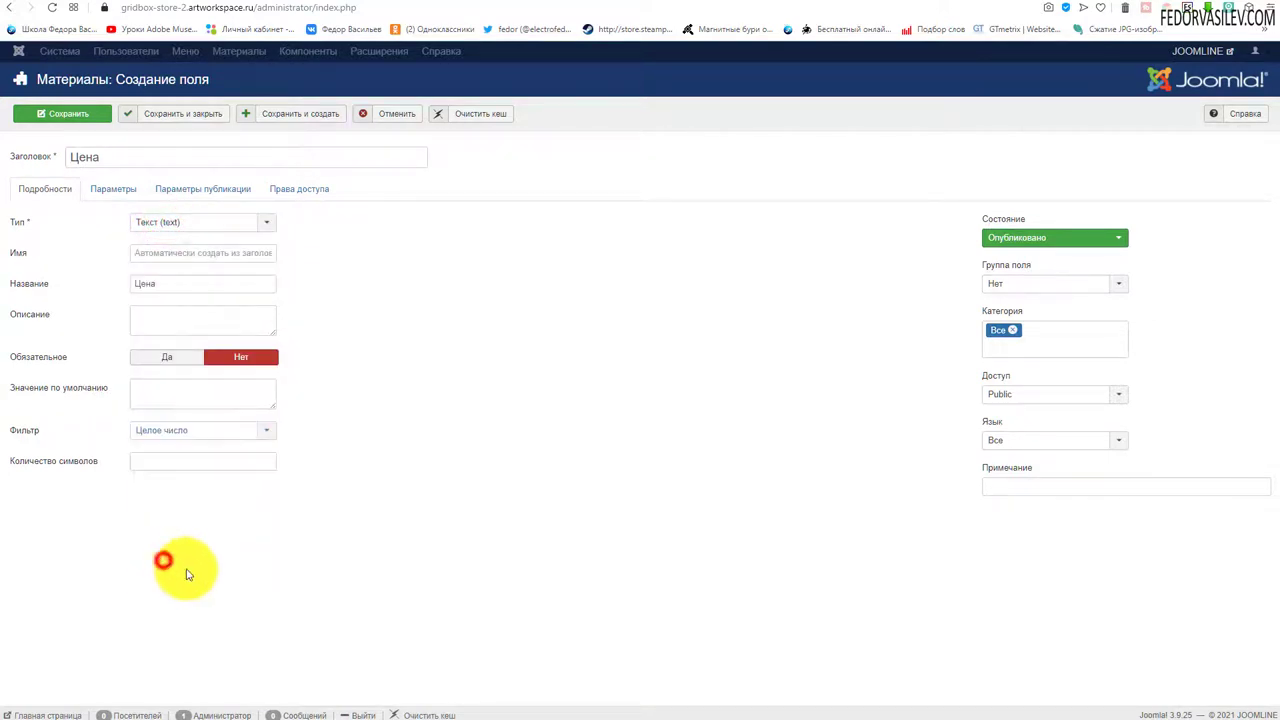
Save the Цена field, review its display, publishing and permission settings, and save and close it.
left_click(74, 114)
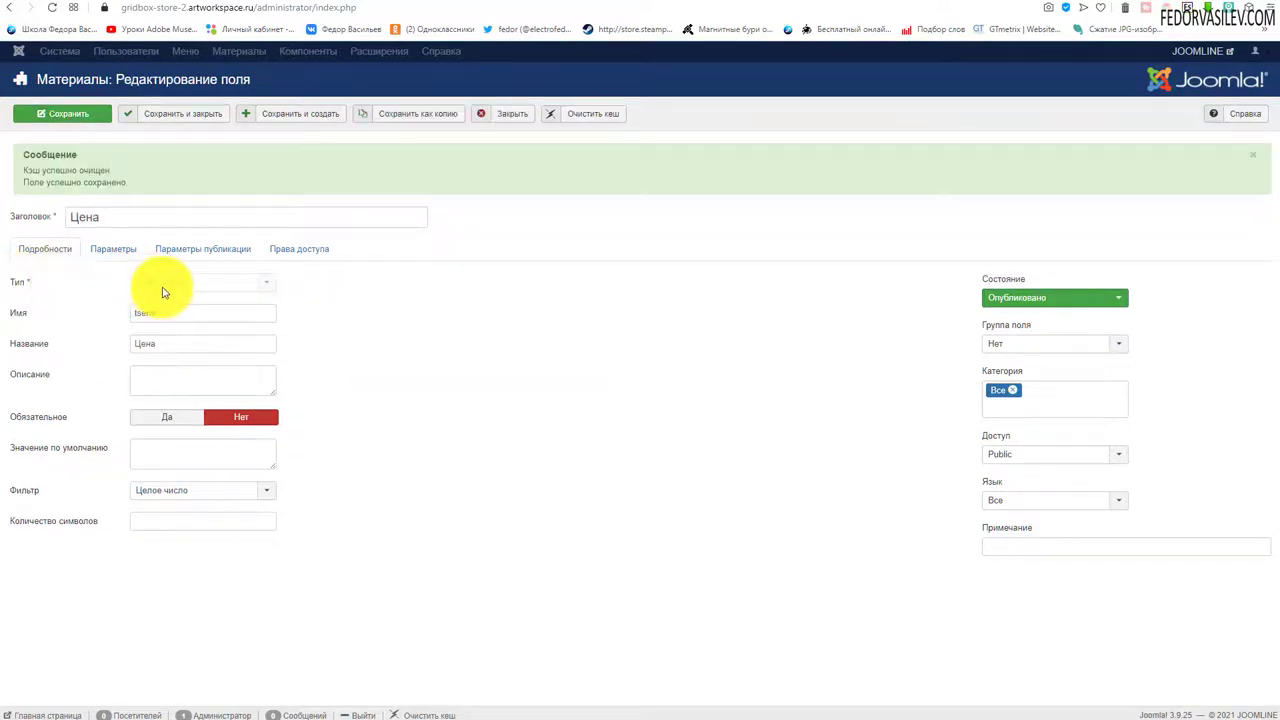
left_click(106, 248)
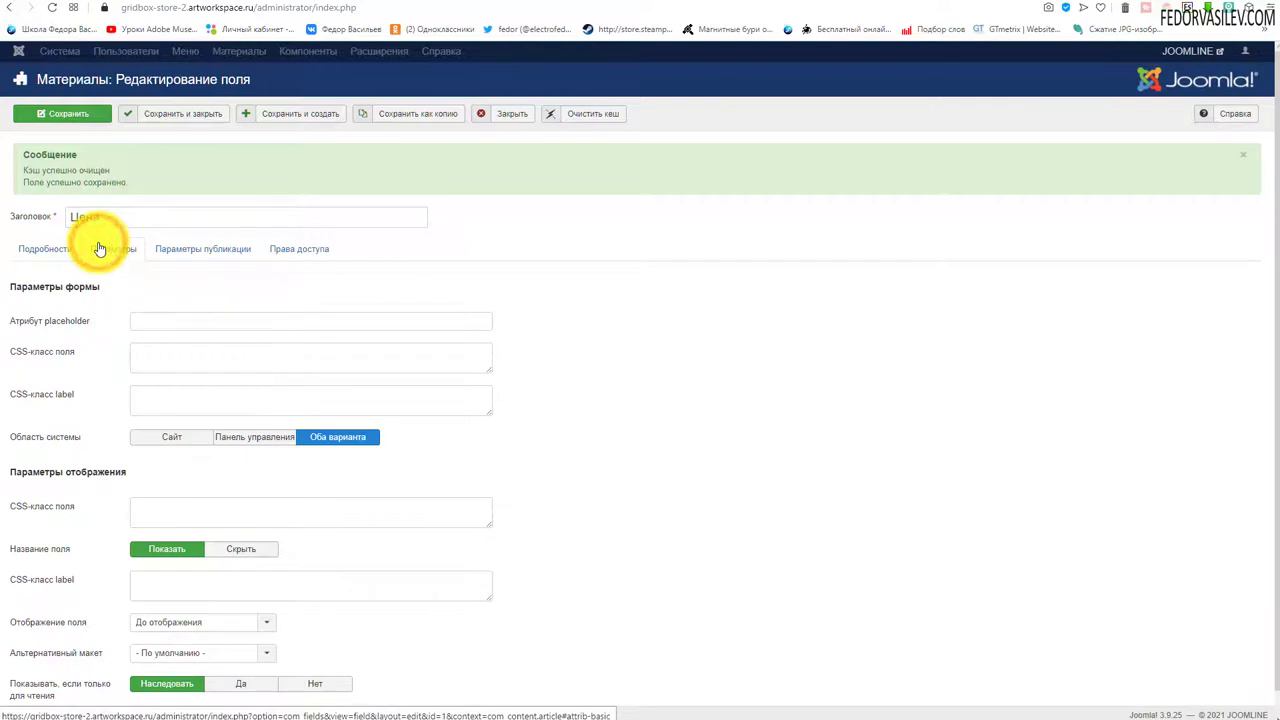
left_click(175, 251)
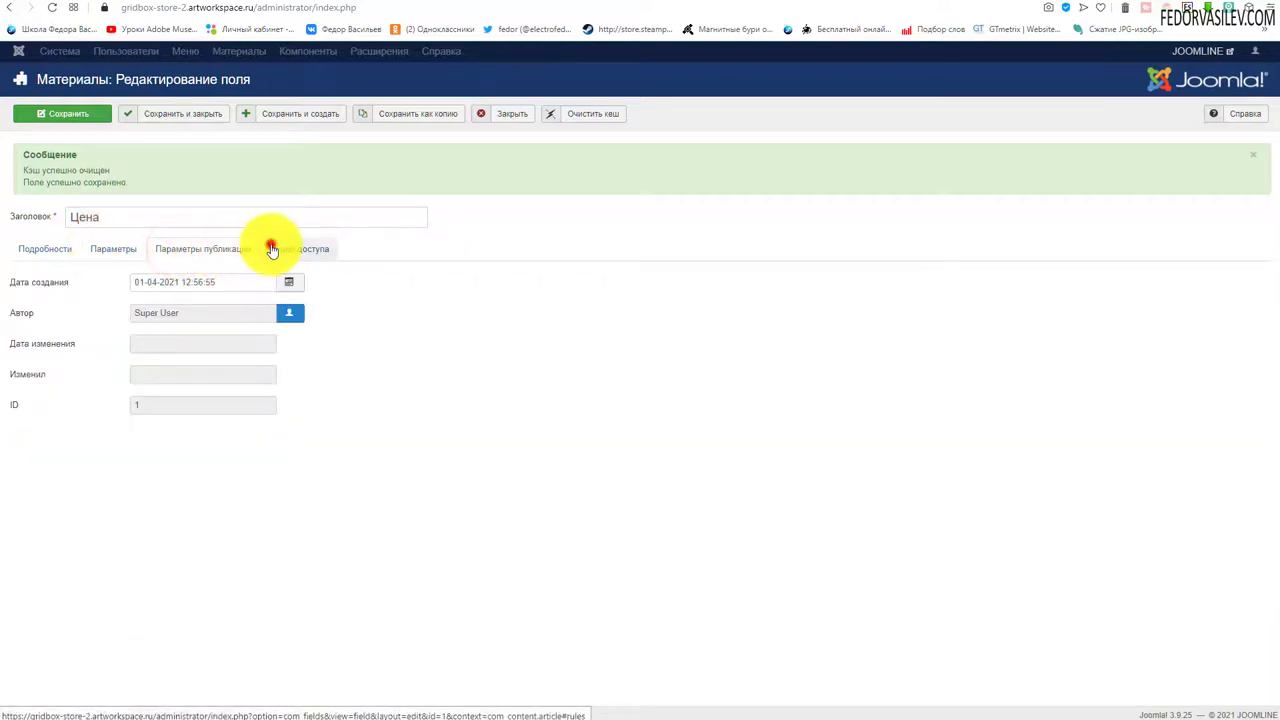
left_click(271, 247)
left_click(186, 116)
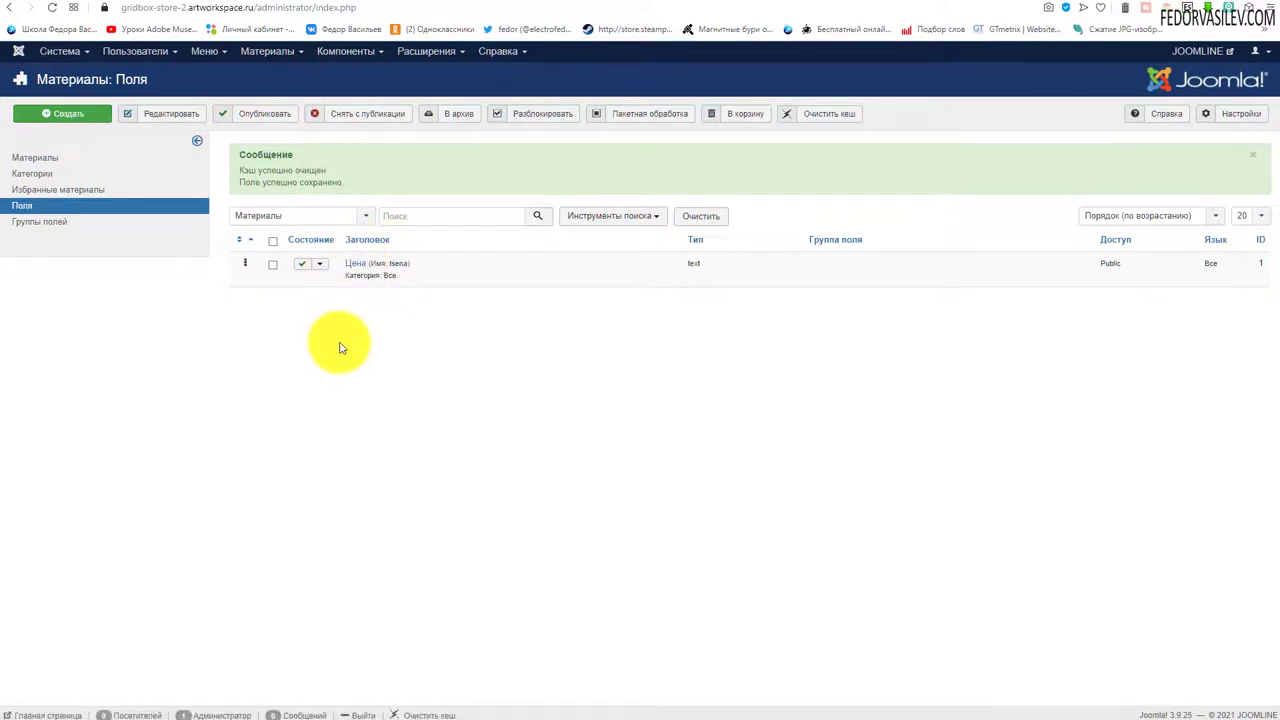
Open the article «Landing page НА ЛЕТУ 2.0» for editing.
left_click(105, 158)
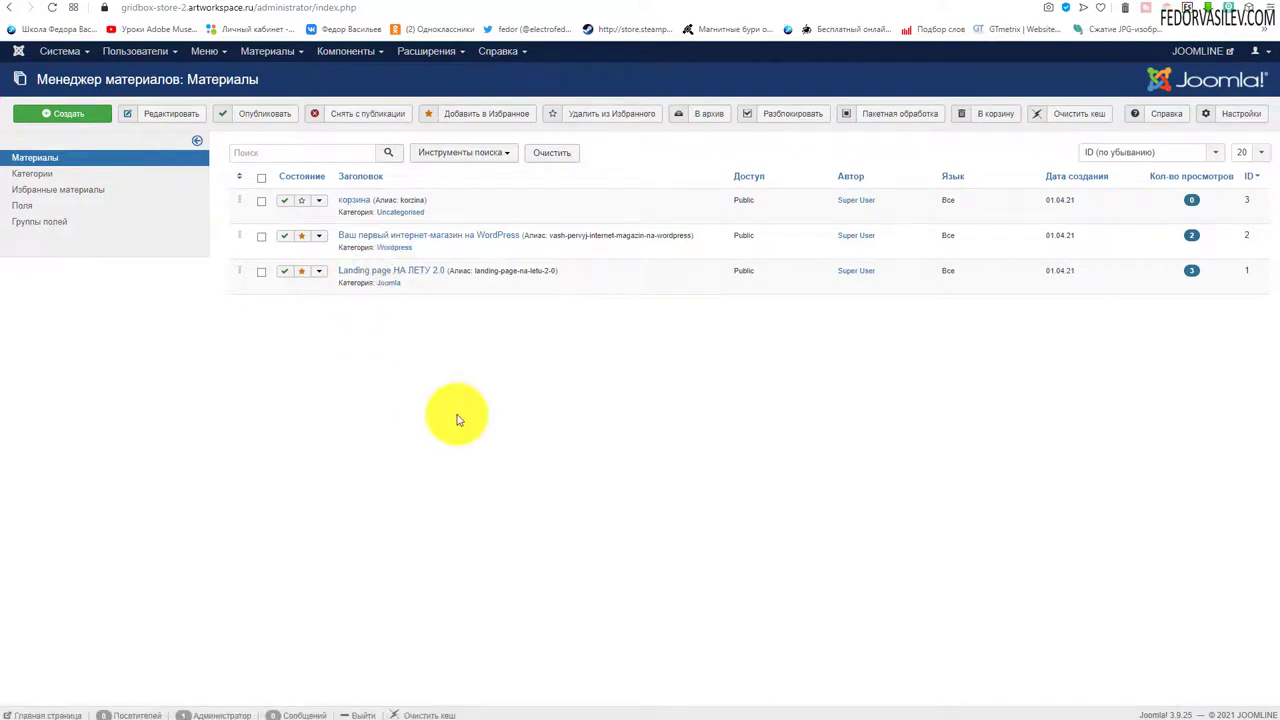
left_click(383, 272)
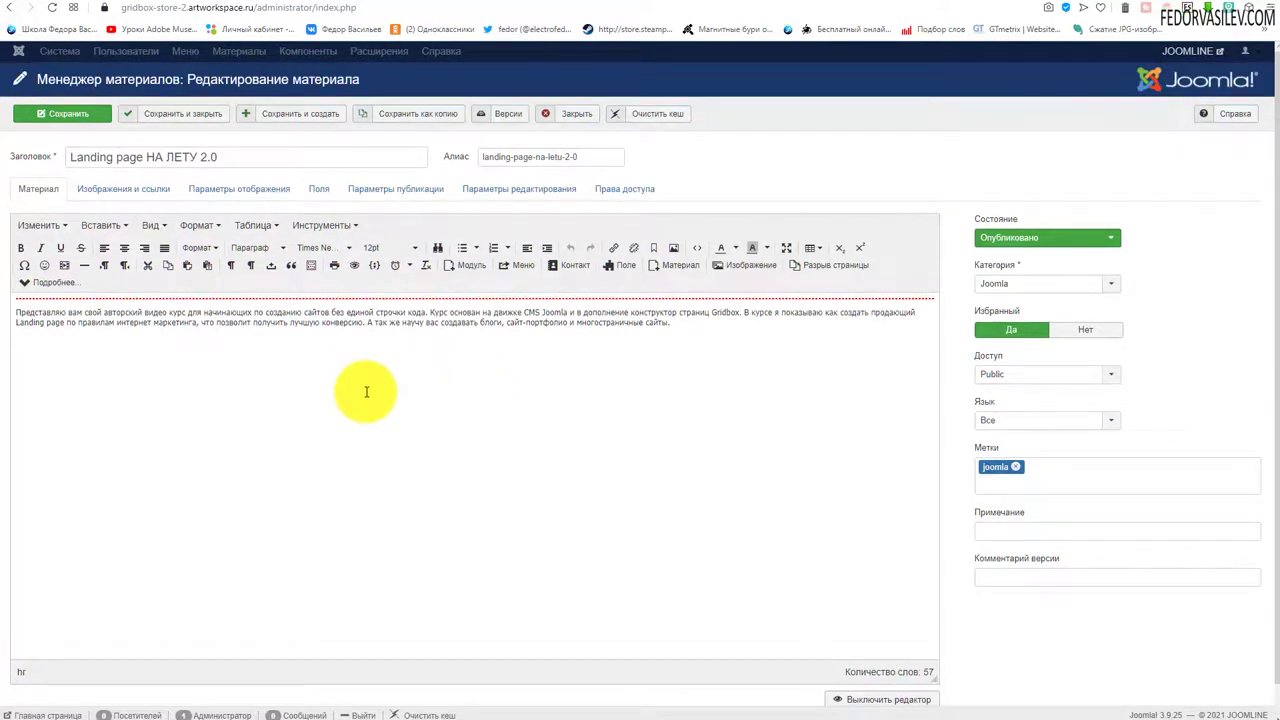
left_click(621, 268)
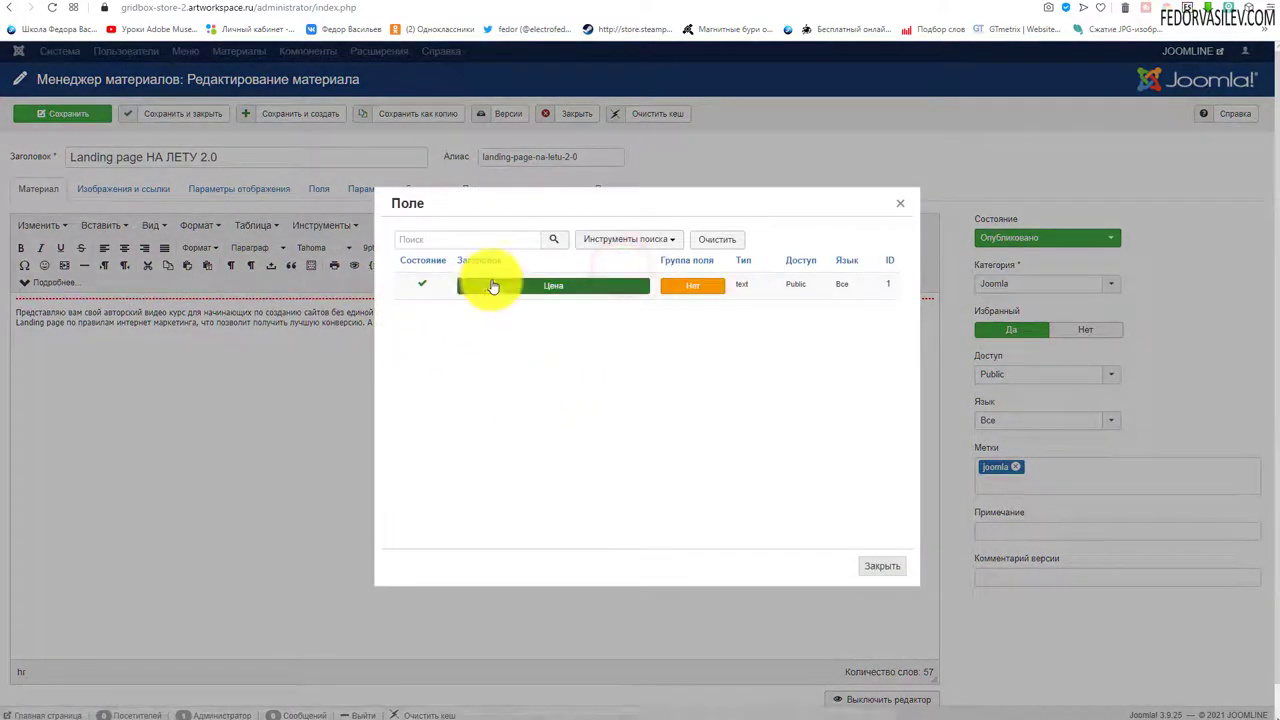
left_click(899, 202)
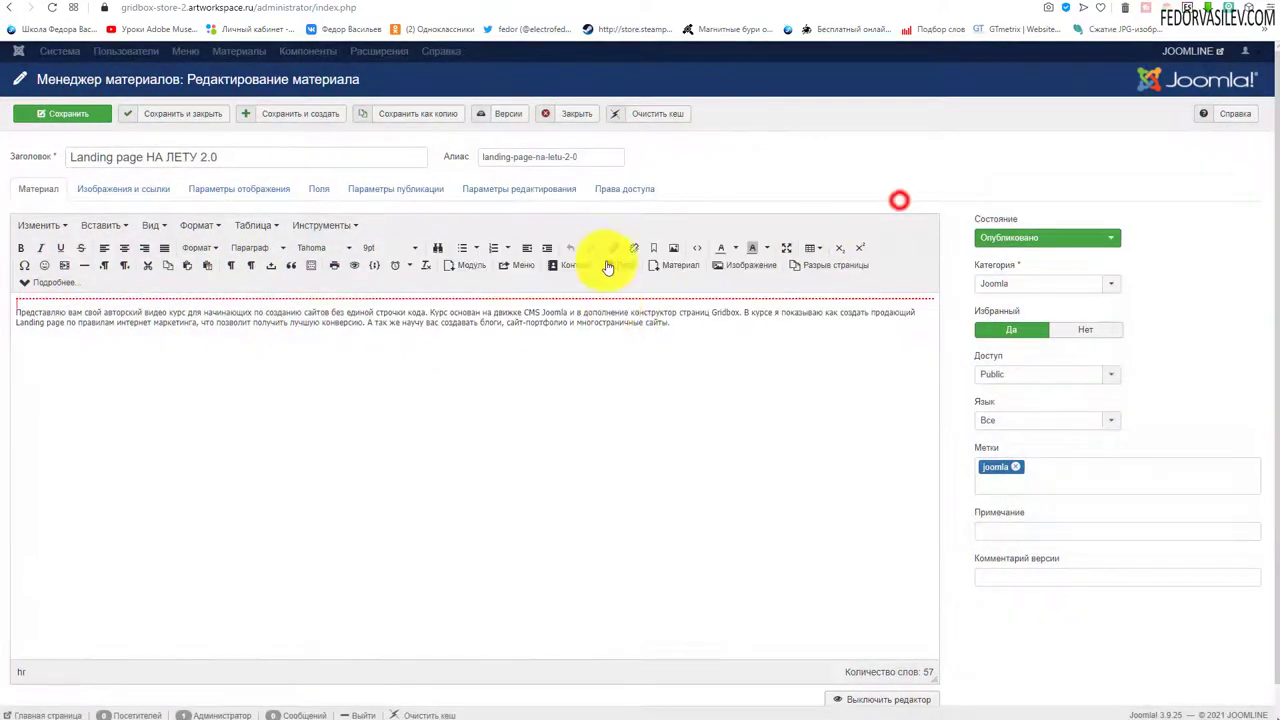
scroll(560, 285, "down", 1)
scroll(430, 310, "up", 1)
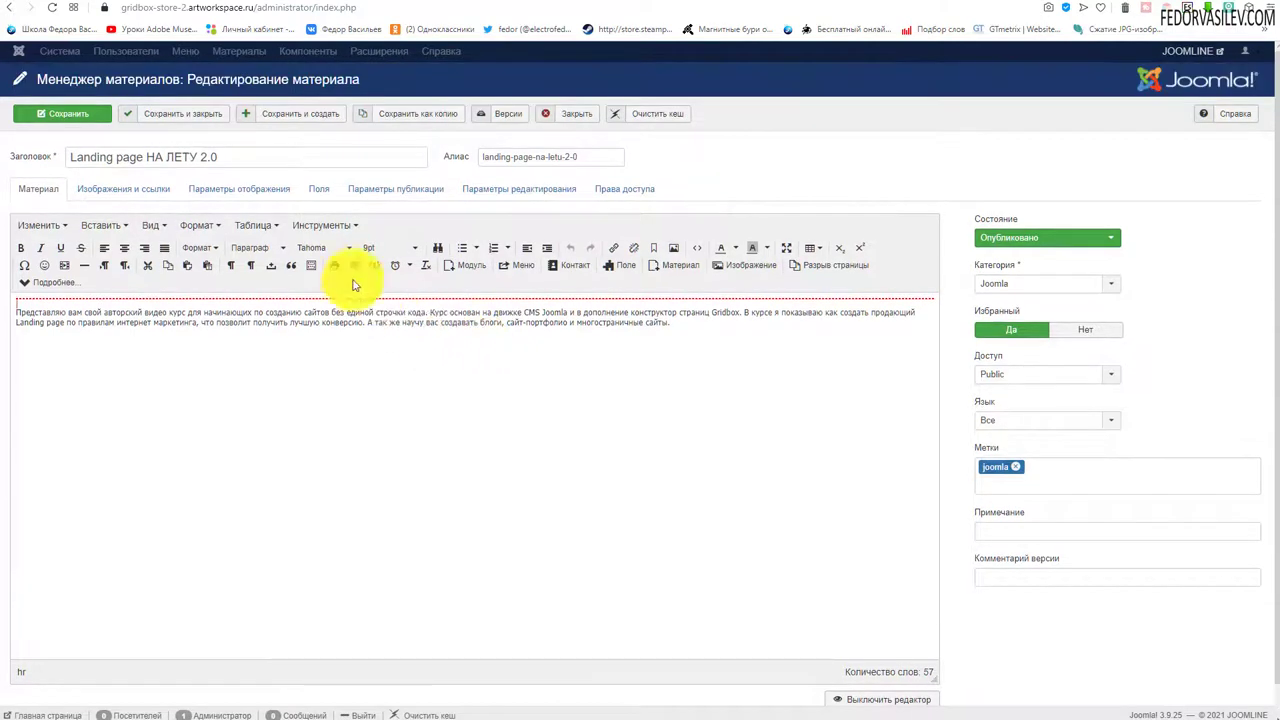
Set the Цена field of the article «Landing page НА ЛЕТУ 2.0» to 5990, and save and close the article.
left_click(317, 190)
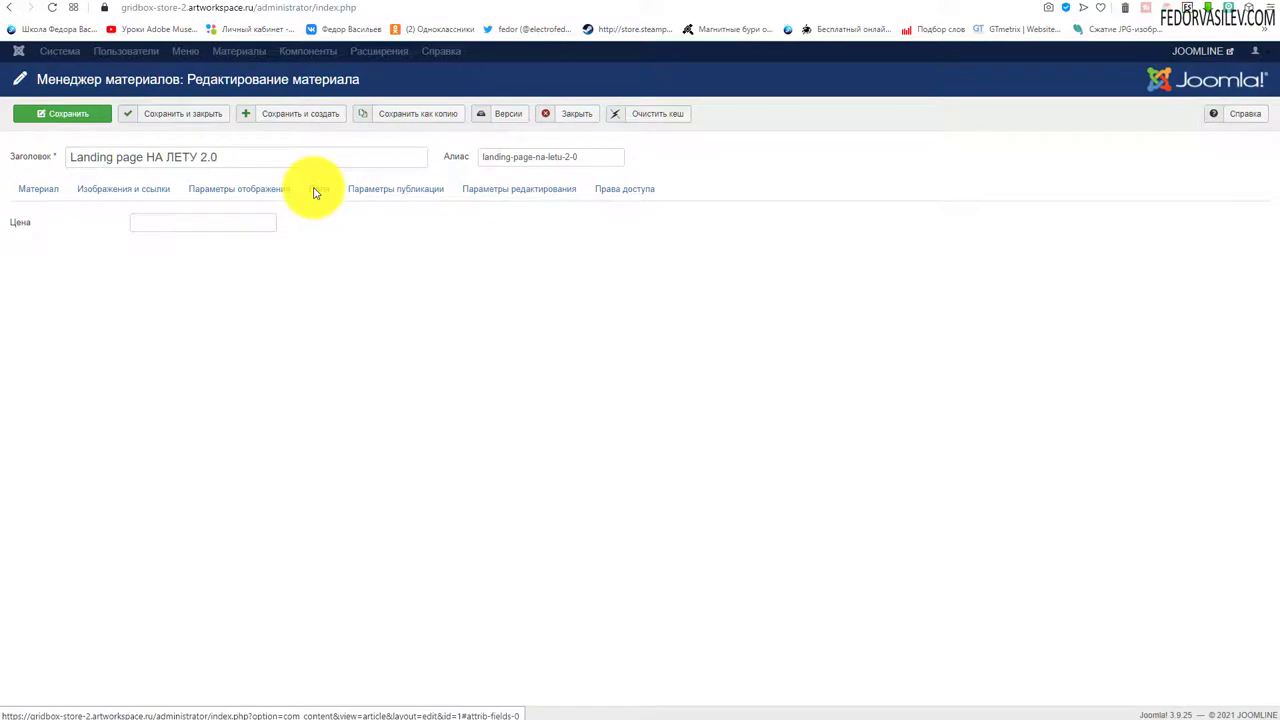
left_click(172, 220)
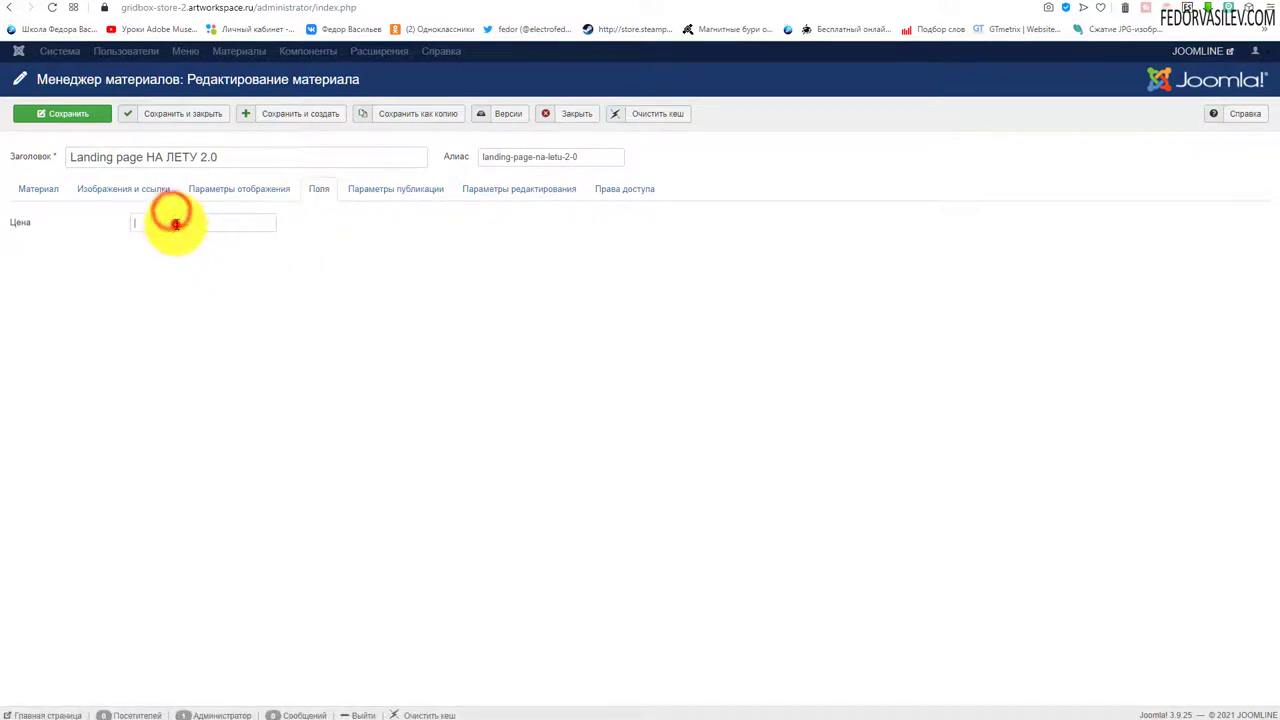
left_click(182, 249)
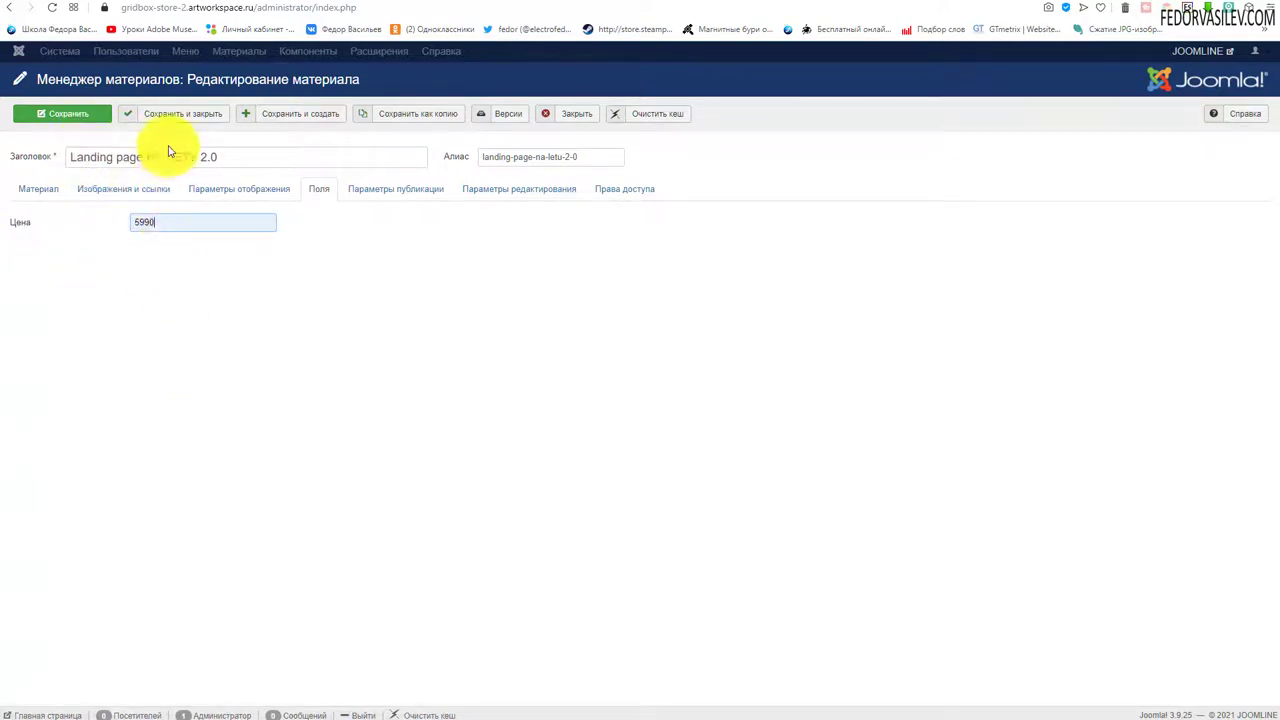
left_click(172, 113)
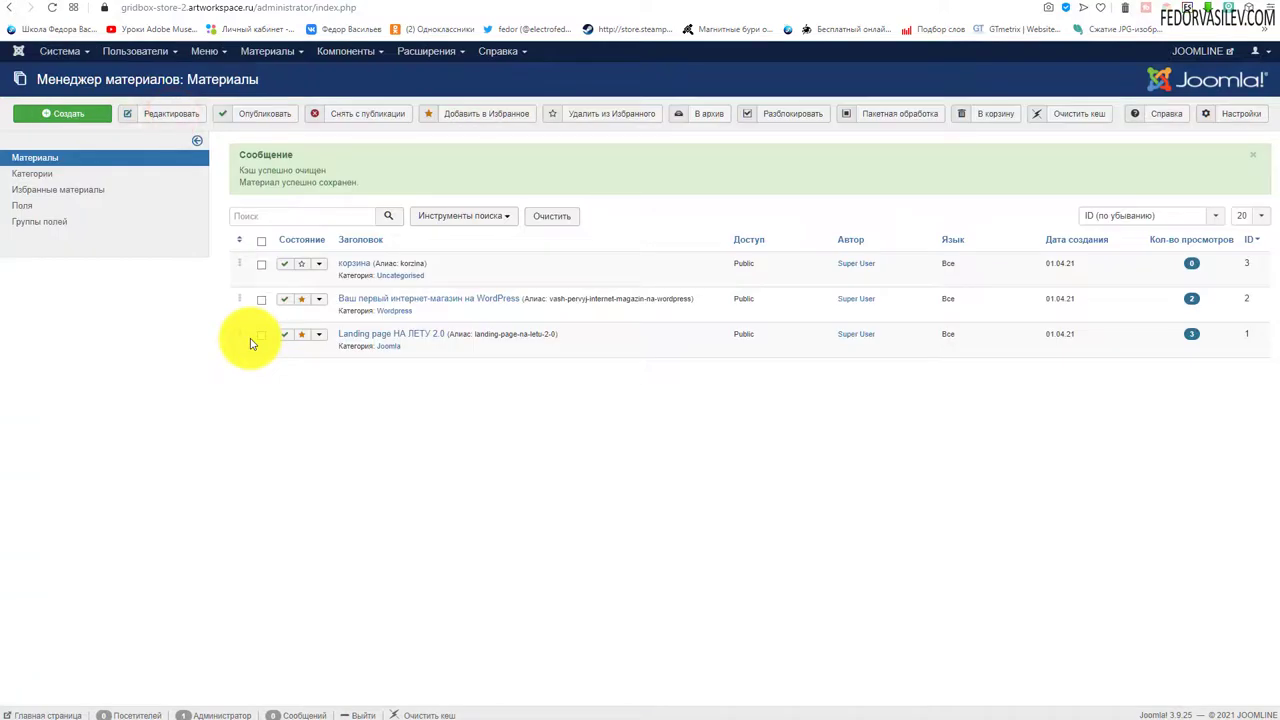
Set the Цена field of the article «Ваш первый интернет-магазин на WordPress» to 4000, and save and close the article.
left_click(370, 299)
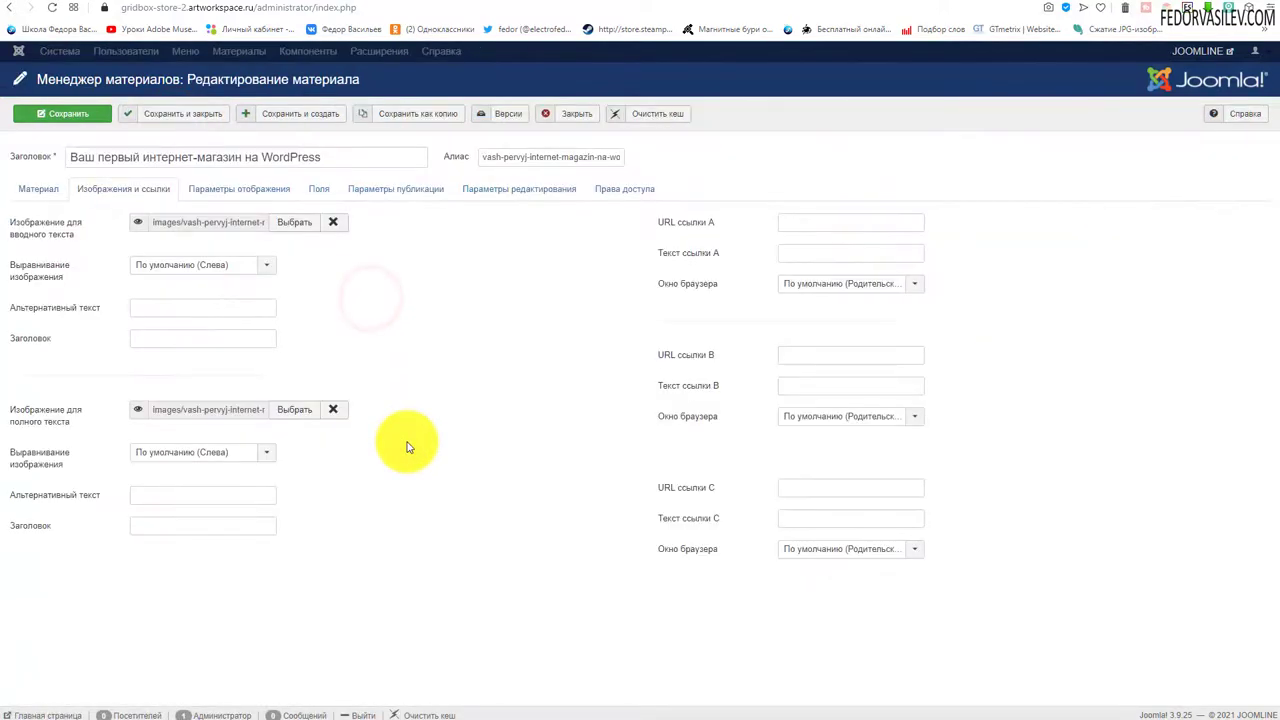
left_click(318, 189)
left_click(215, 222)
left_click(171, 272)
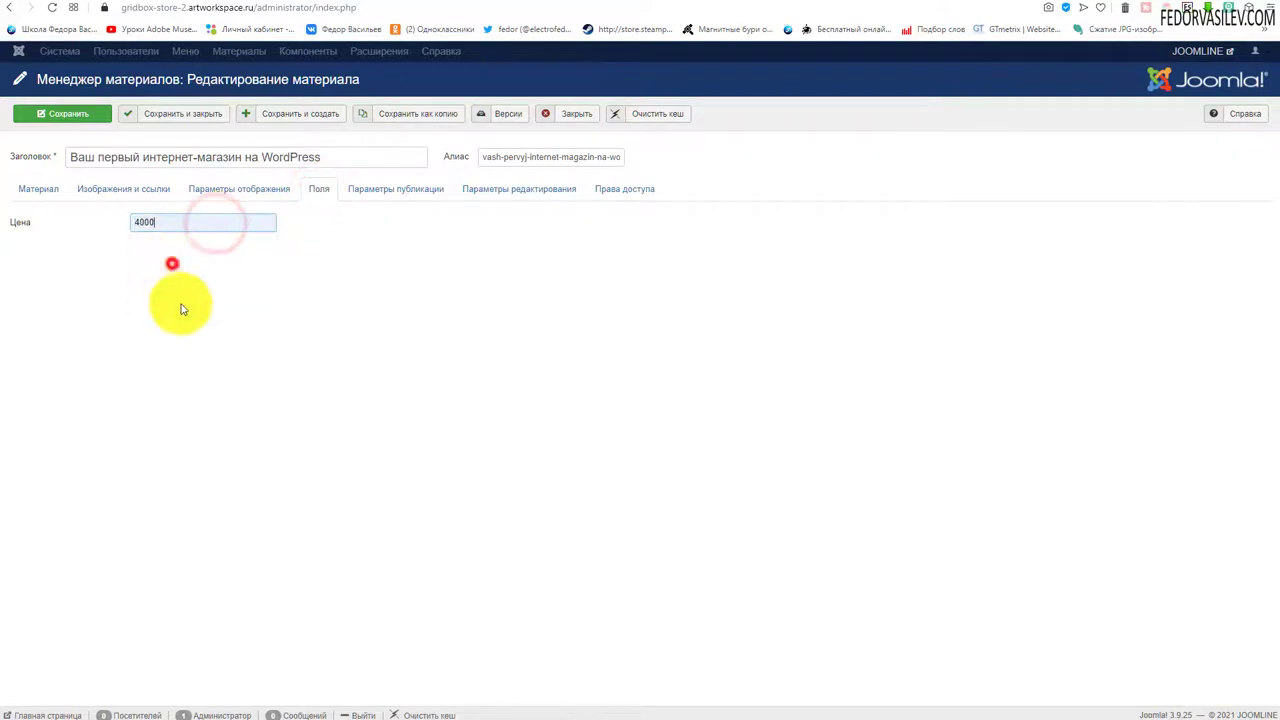
left_click(34, 188)
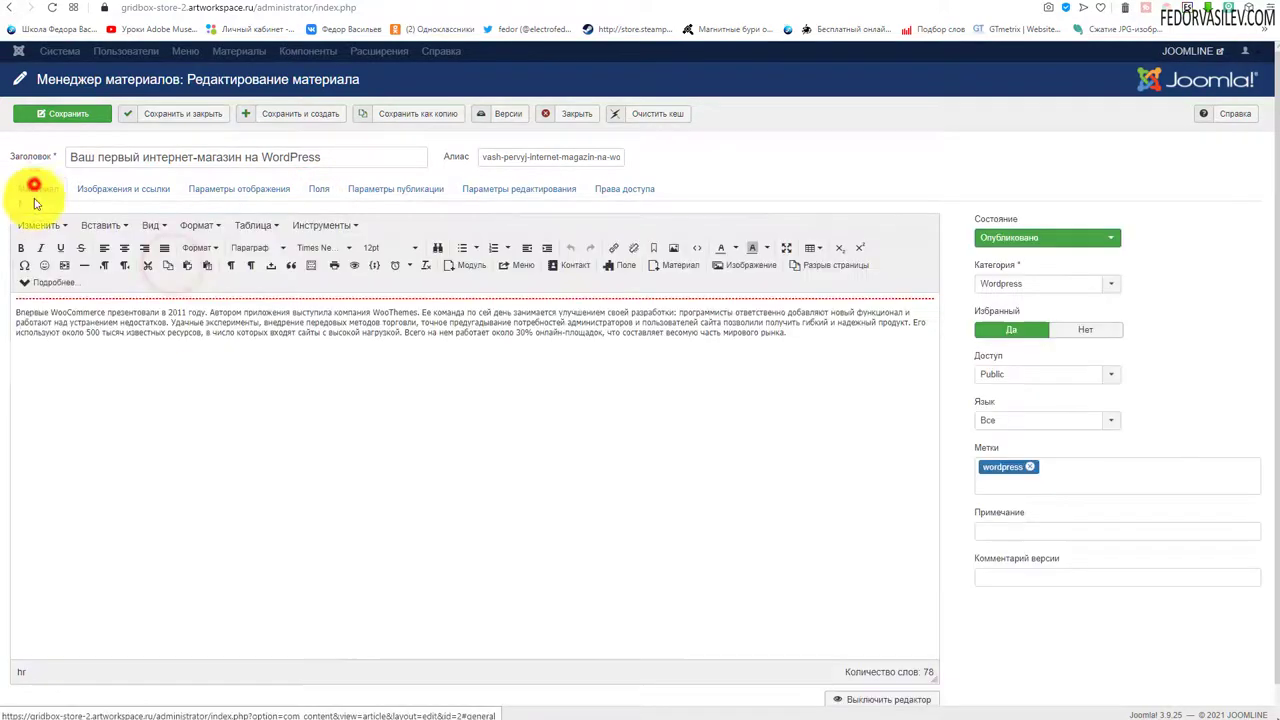
left_click(163, 113)
Reload the site's home page and check the prices displayed under both articles.
left_click(772, 2)
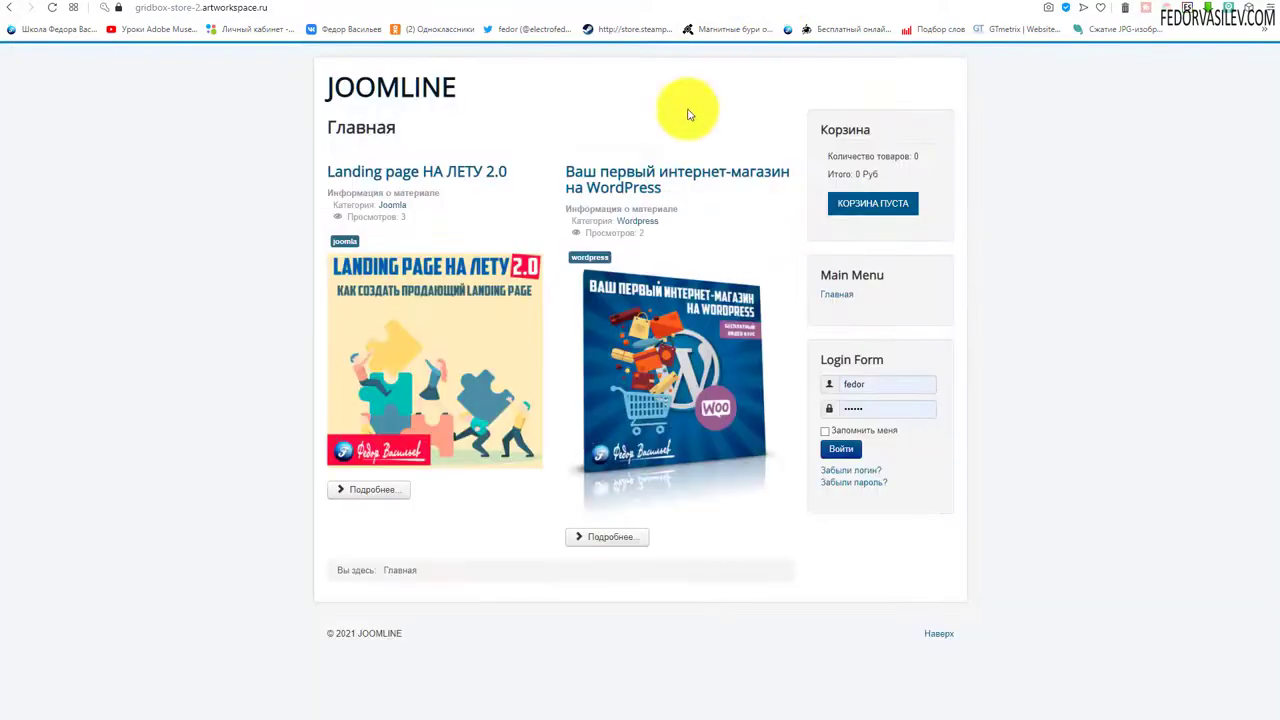
left_click(53, 7)
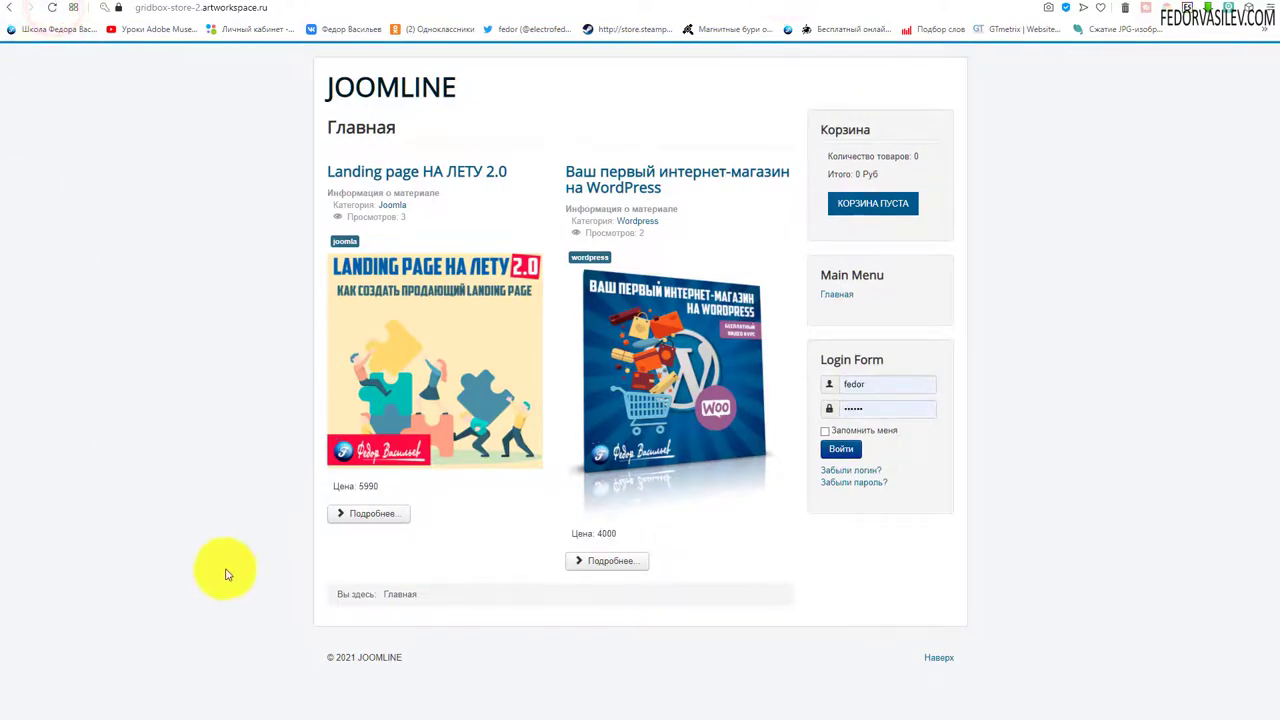
left_click_drag(371, 486, 329, 491)
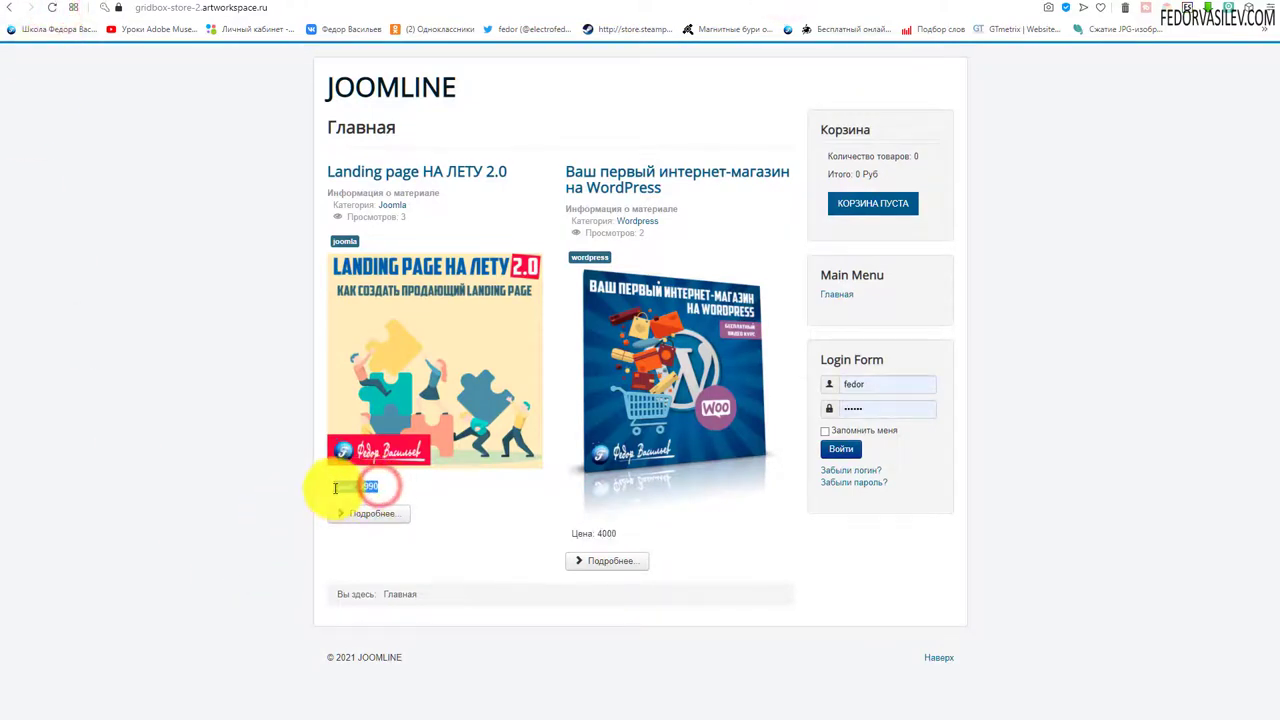
left_click(193, 518)
left_click_drag(575, 534, 626, 534)
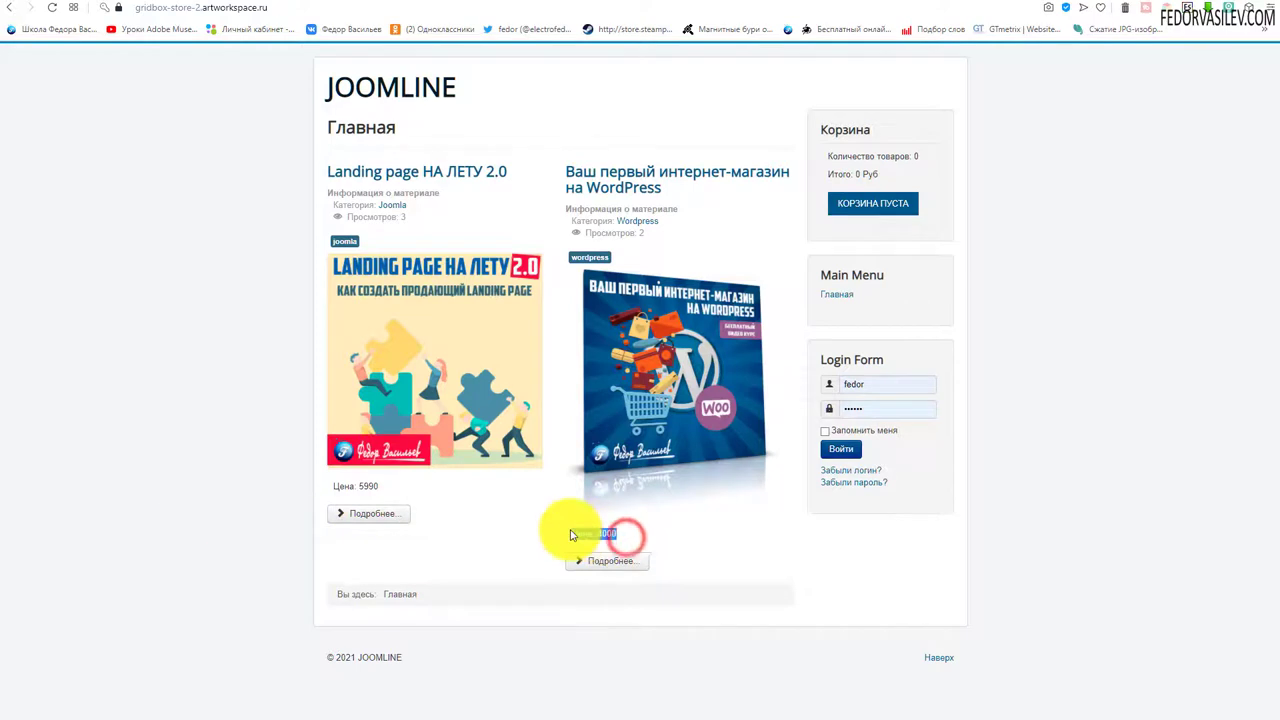
left_click(497, 552)
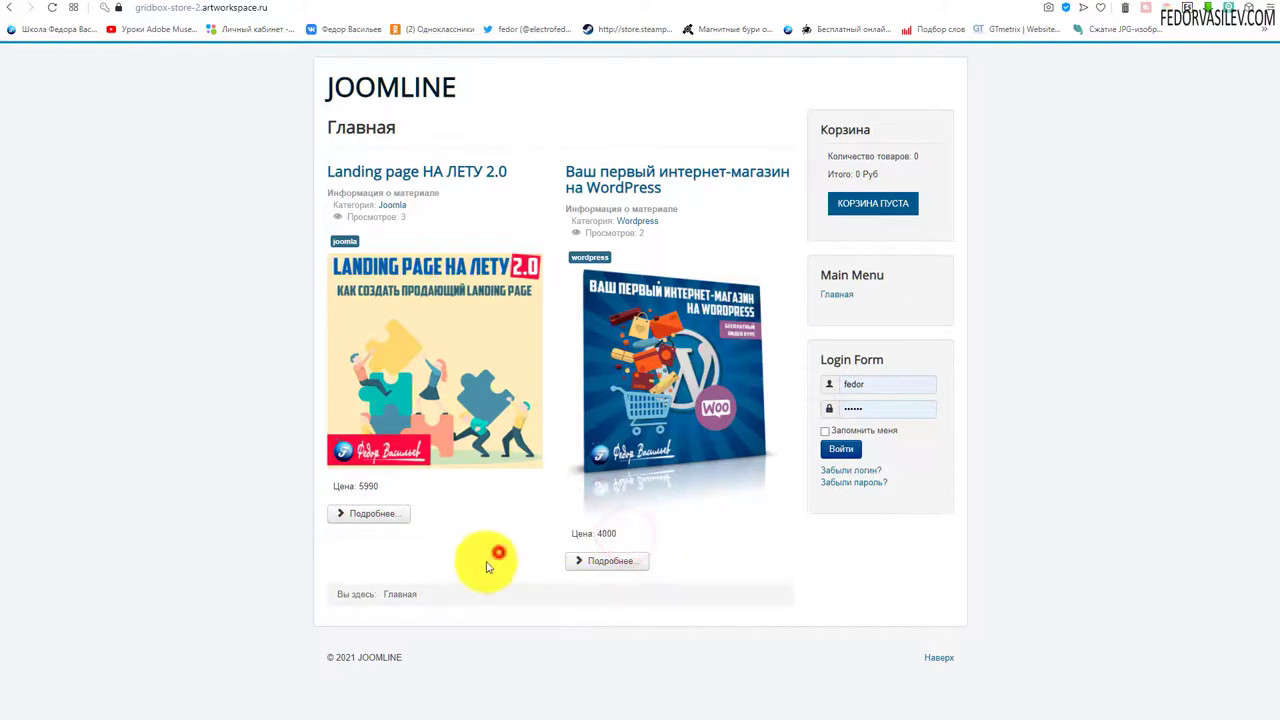
Open the «Landing page НА ЛЕТУ 2.0» article on the site and check the price on its page.
left_click(424, 356)
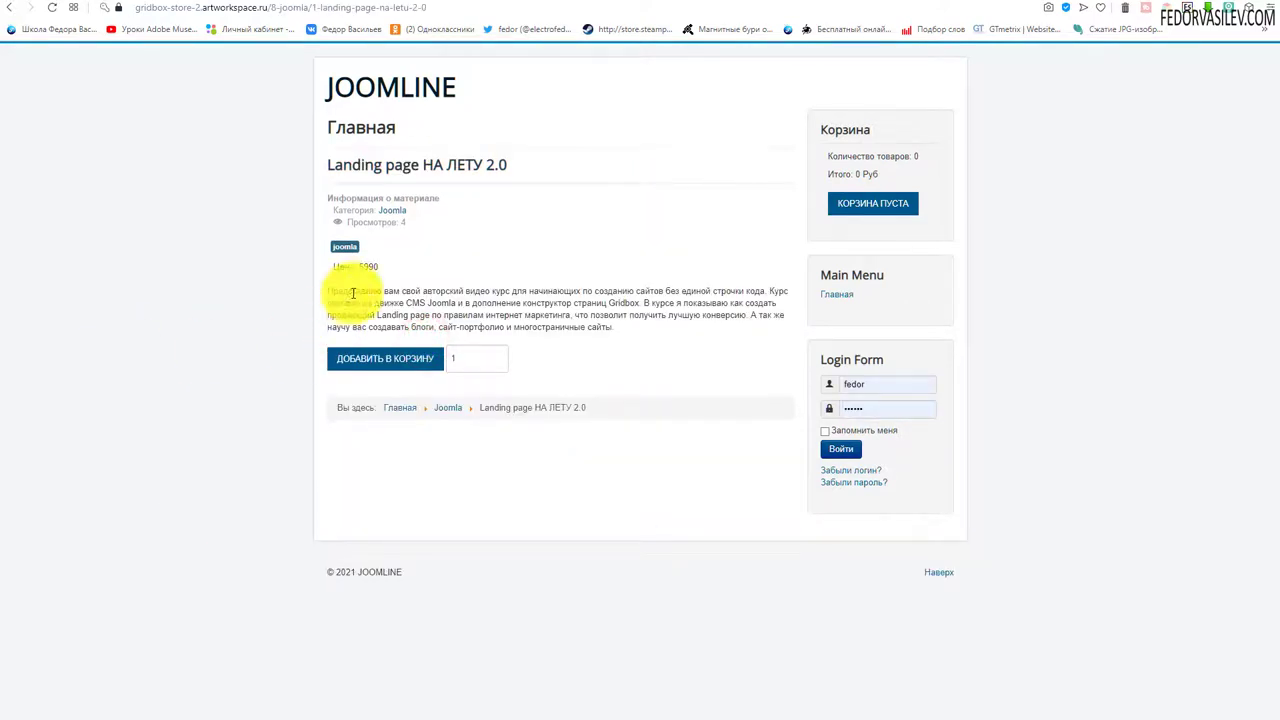
left_click_drag(378, 265, 272, 285)
left_click(189, 343)
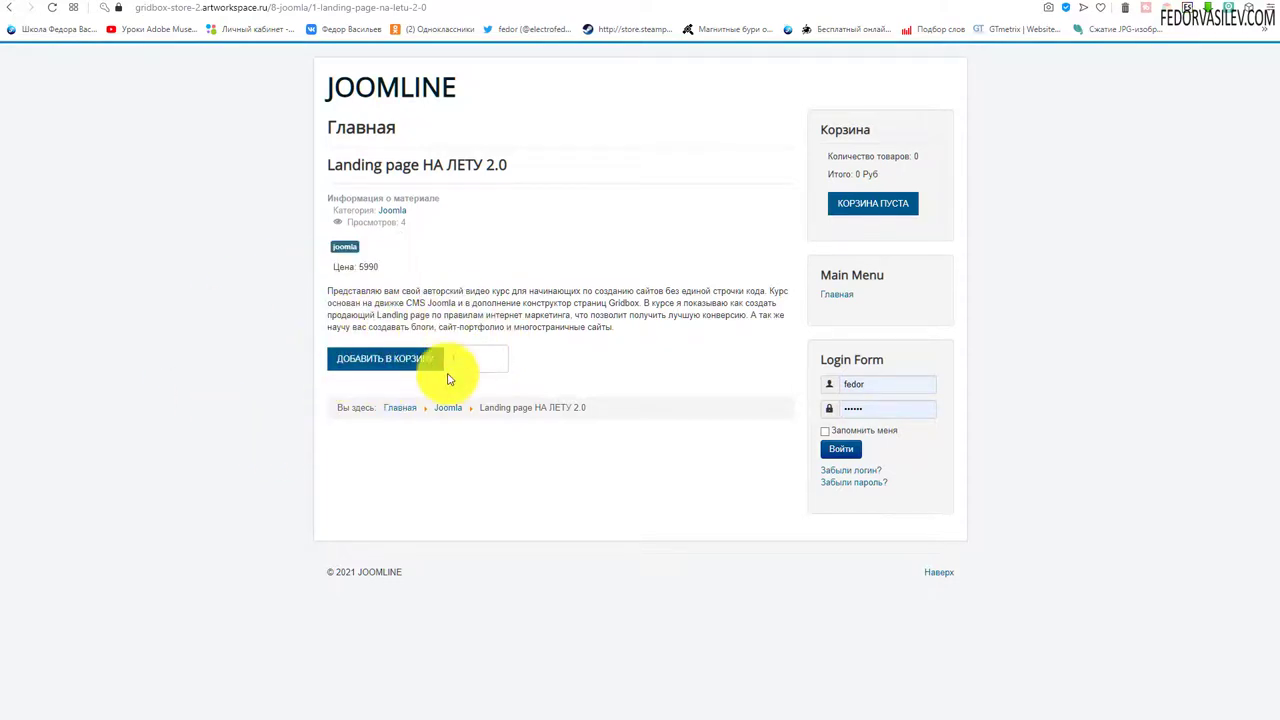
Add one «Landing page НА ЛЕТУ 2.0» to the cart and check the message.
left_click(404, 364)
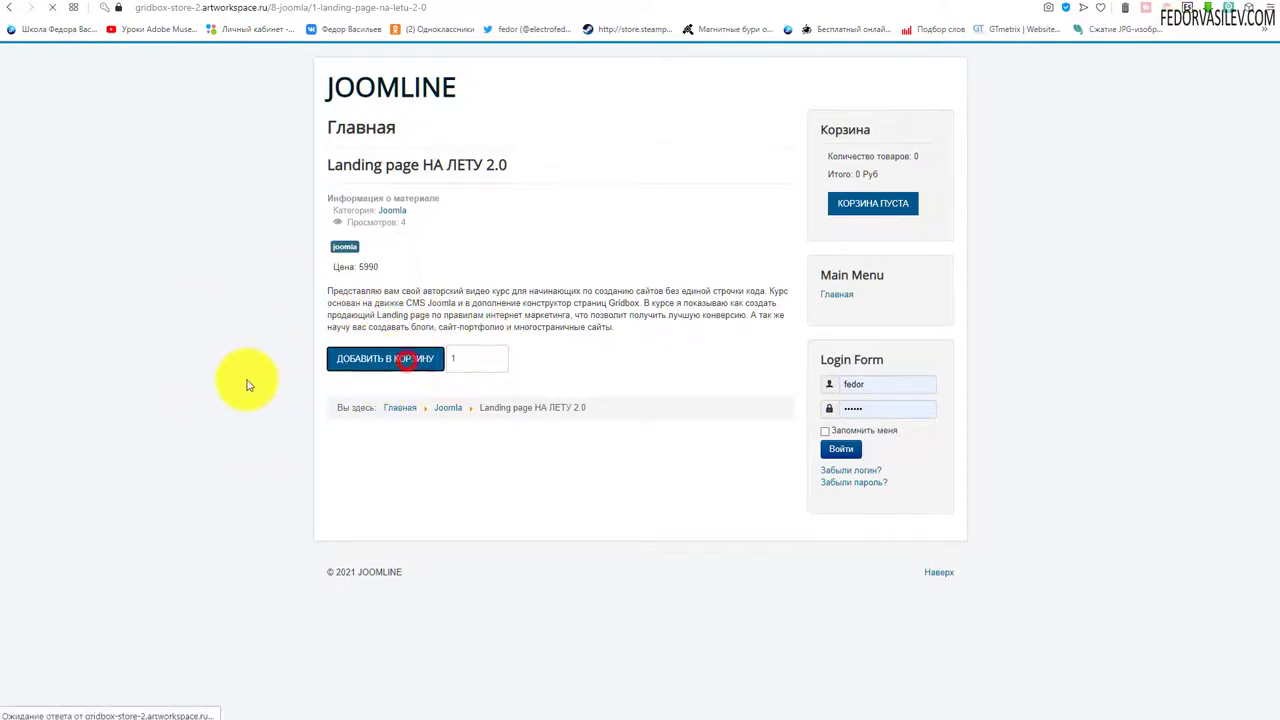
left_click_drag(368, 136, 429, 136)
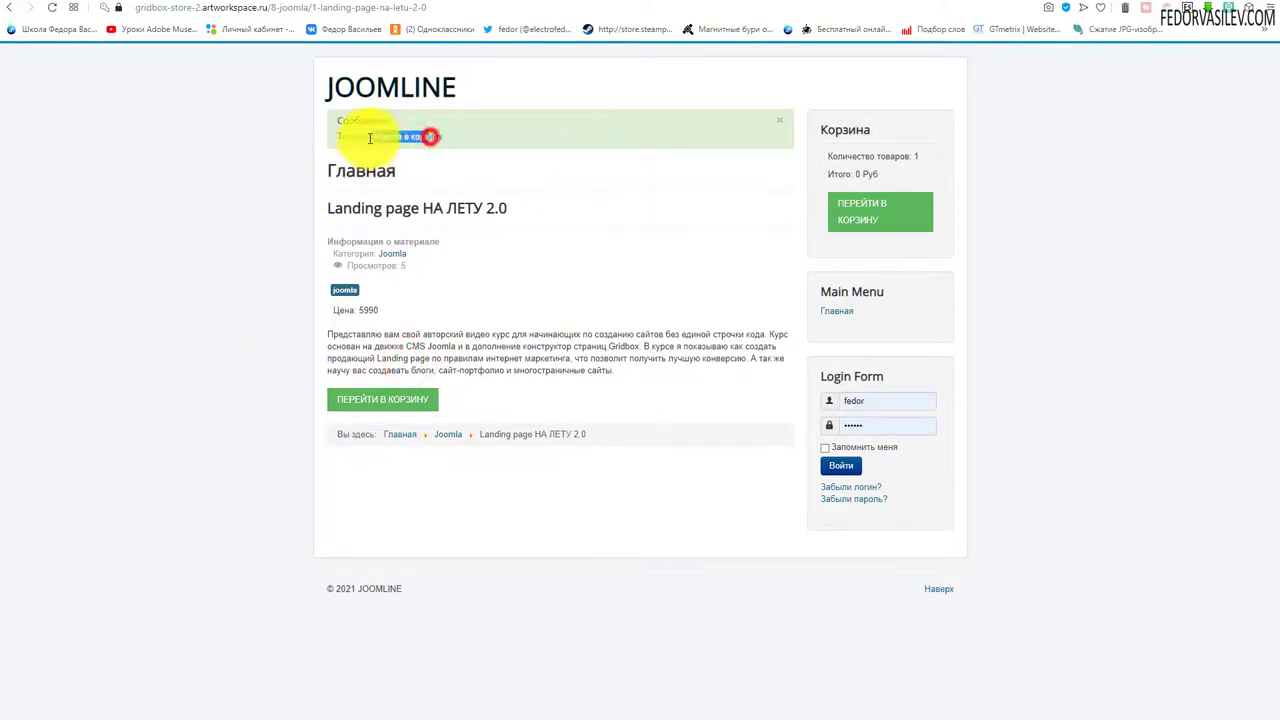
left_click(107, 287)
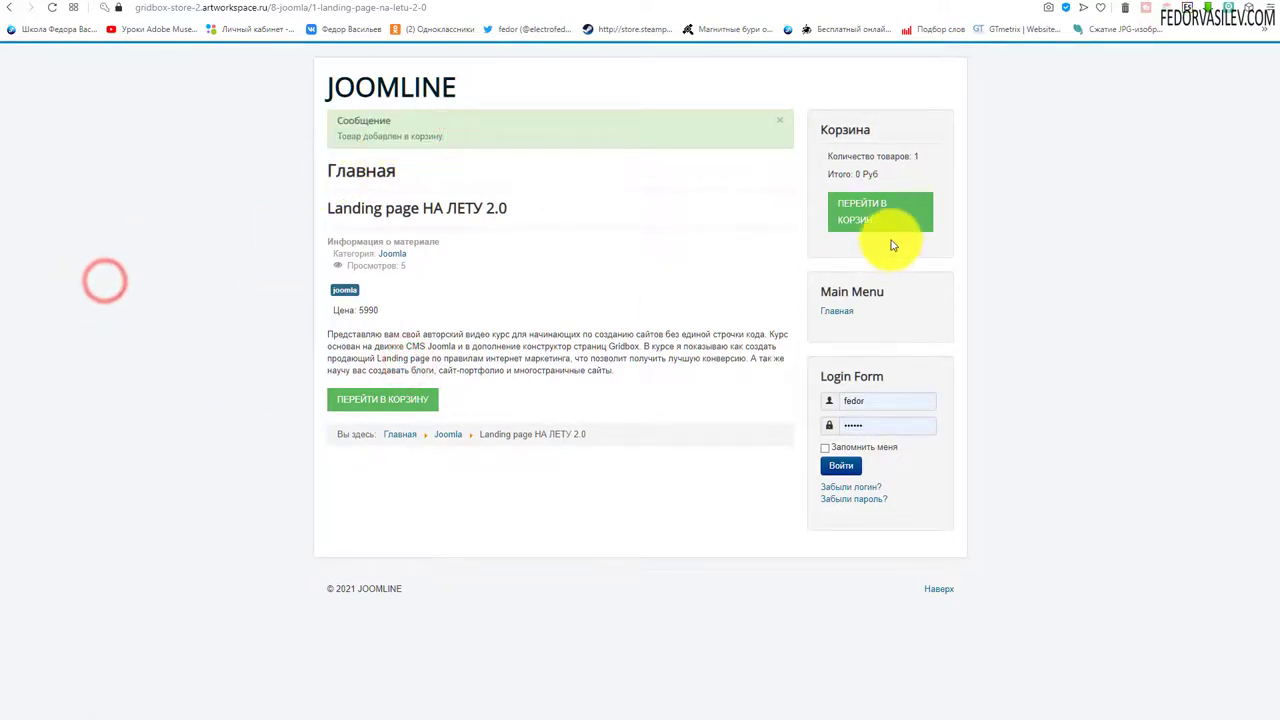
Check the total in the cart module, and remove «Landing page НА ЛЕТУ 2.0» on the cart page.
left_click_drag(833, 172, 876, 175)
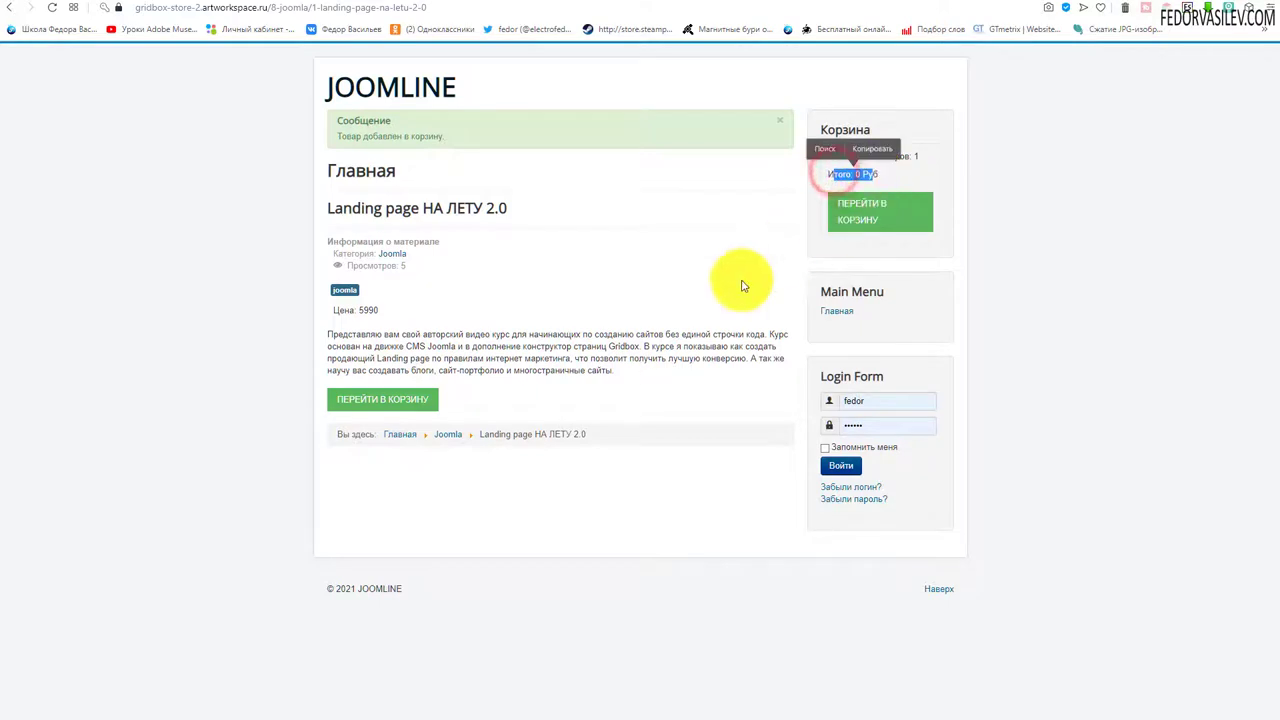
left_click(697, 263)
left_click(863, 209)
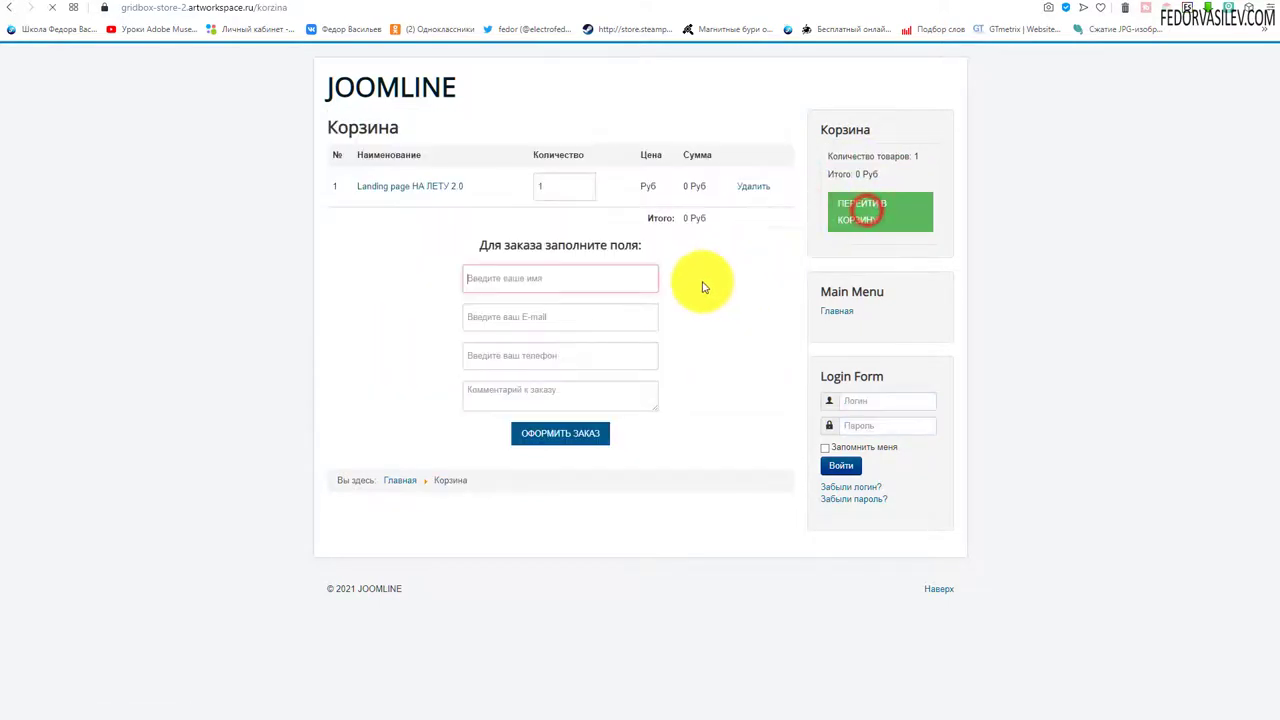
left_click(749, 187)
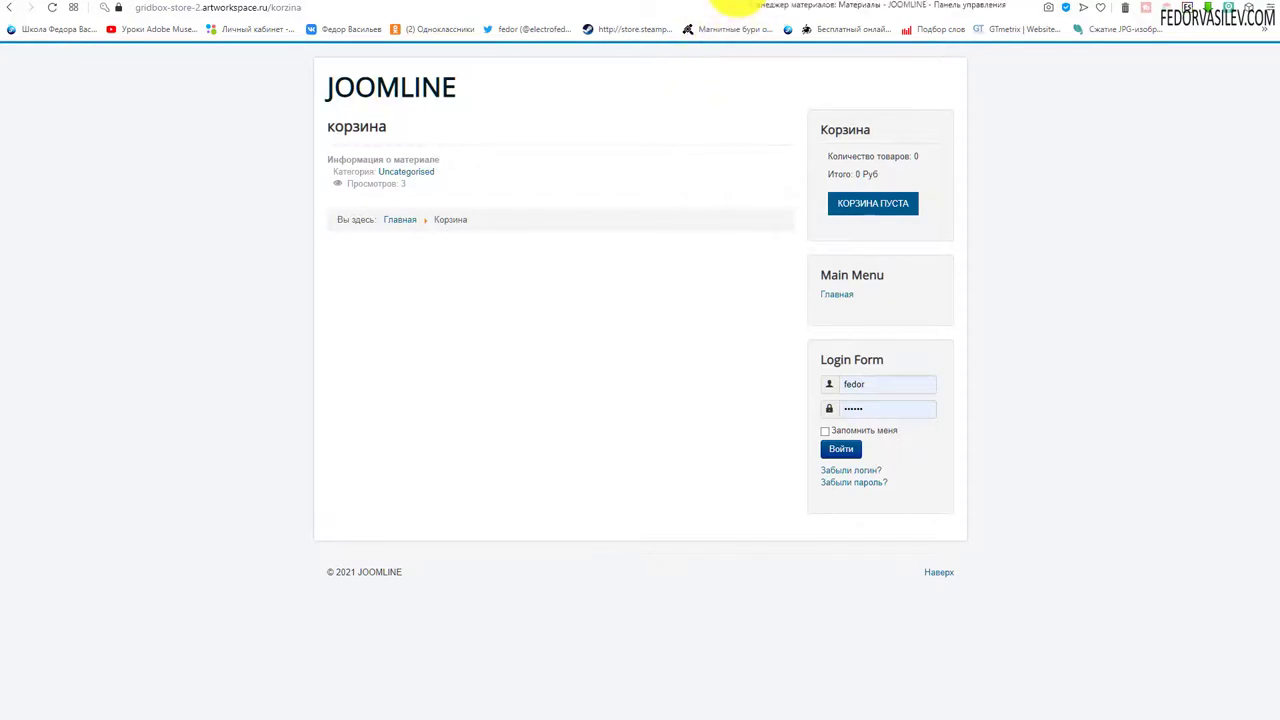
Look up the ID of the Цена field in the administrator's field list, and open the «Контент - Корзина» plugin.
left_click(737, 7)
left_click(47, 206)
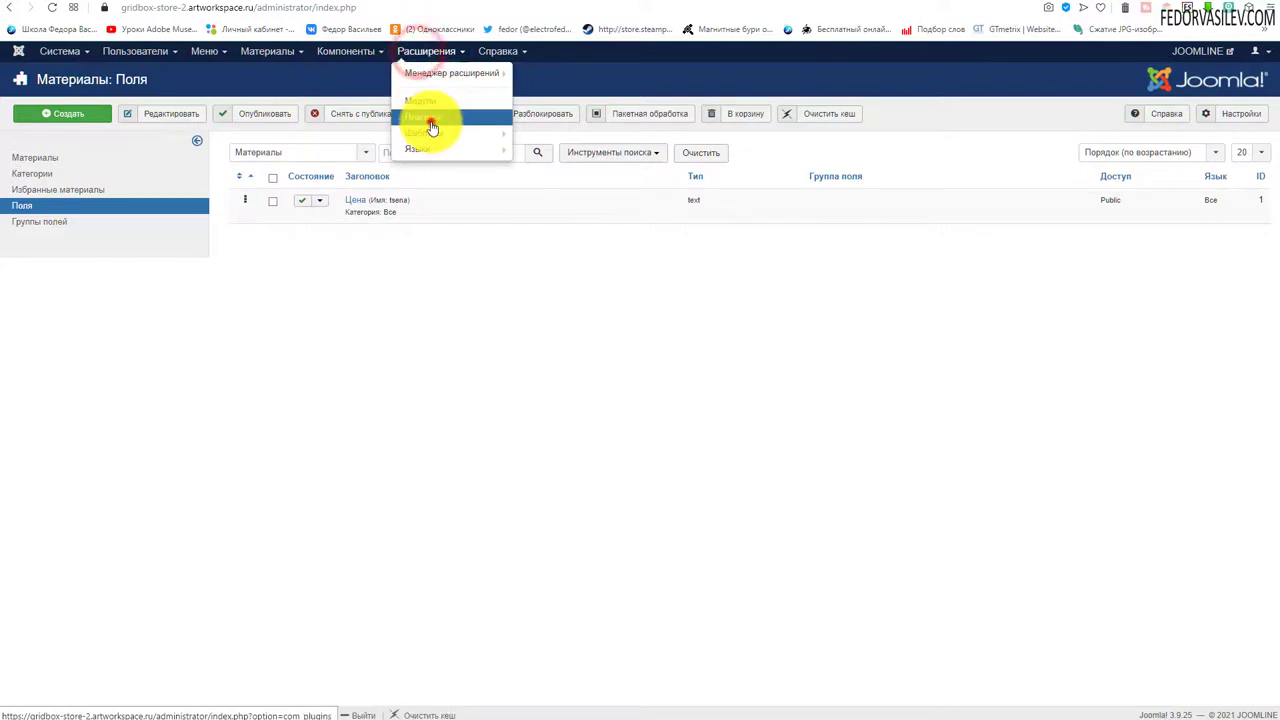
left_click(429, 118)
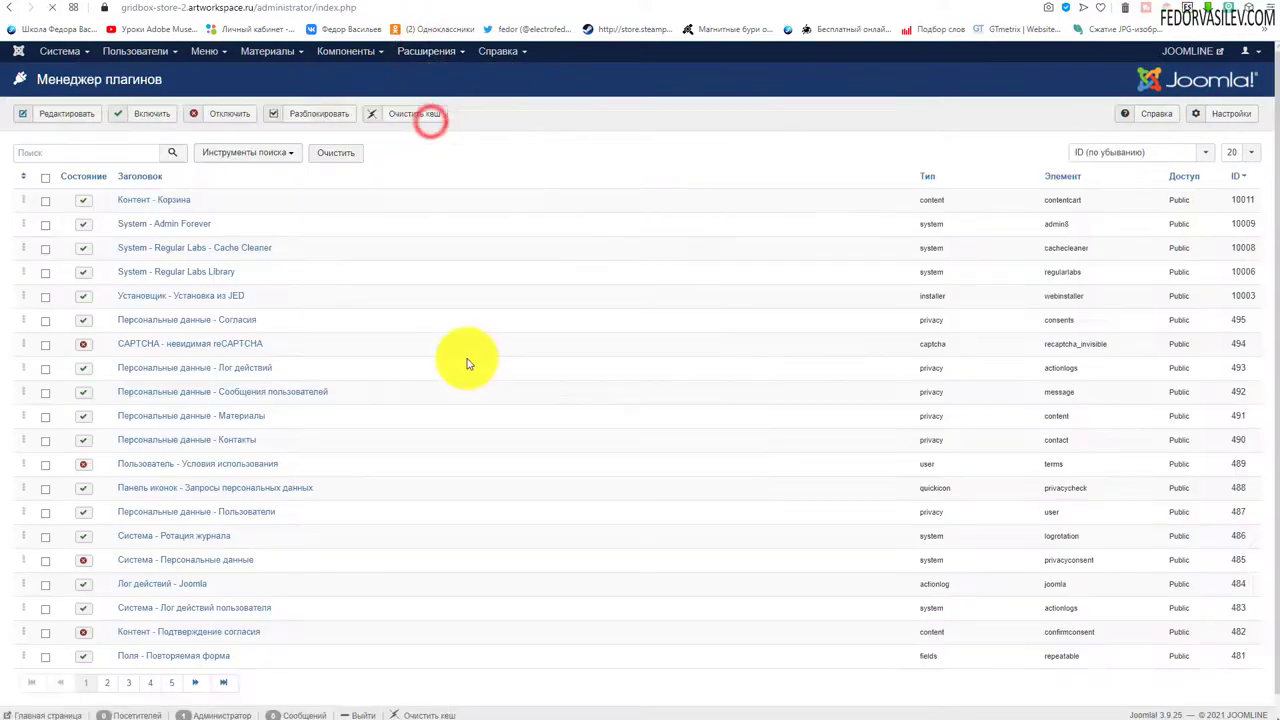
left_click(143, 200)
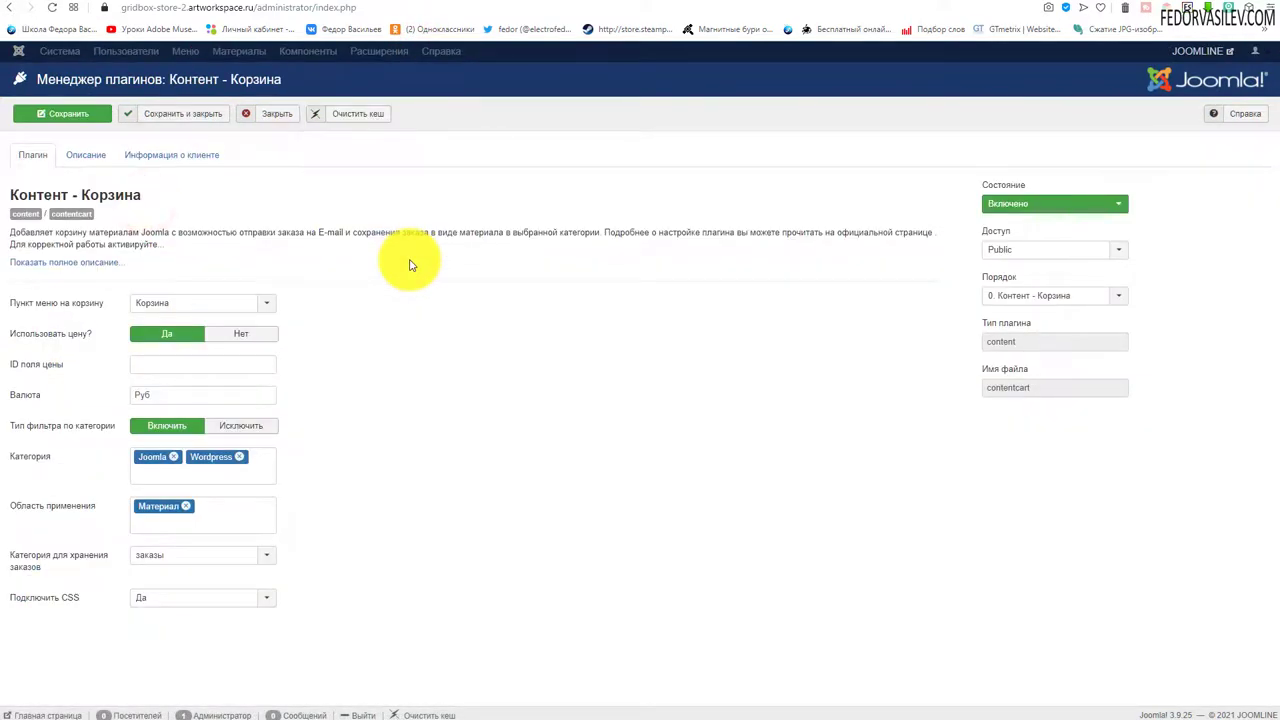
Set the plugin's «ID поля цены» to 1, and save and close the plugin.
mouse_move(24, 374)
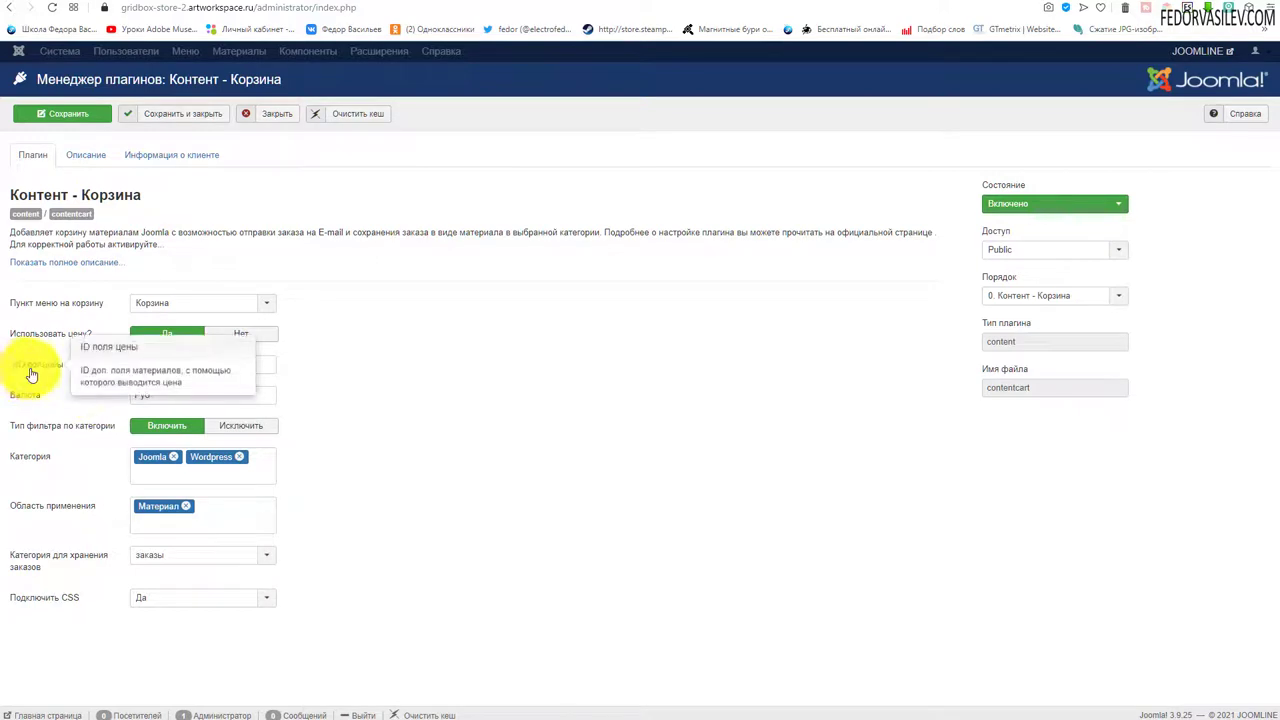
left_click(143, 371)
type("1")
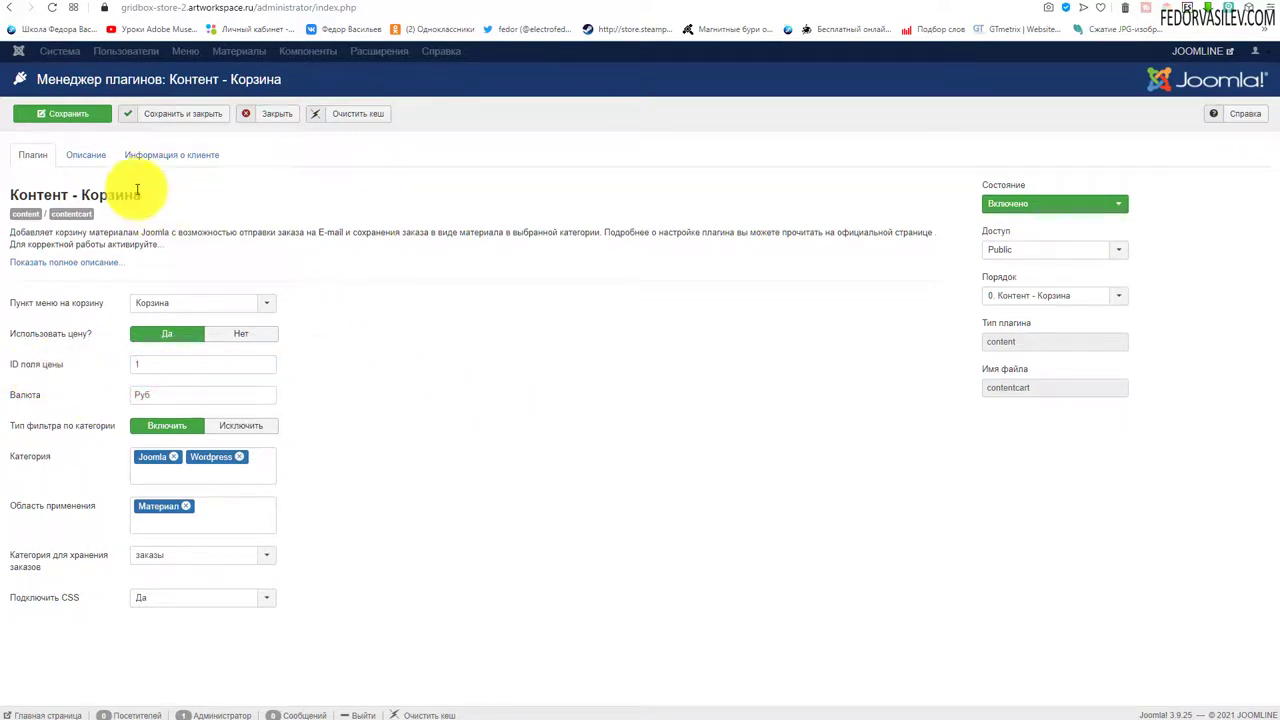
left_click(150, 155)
left_click(169, 113)
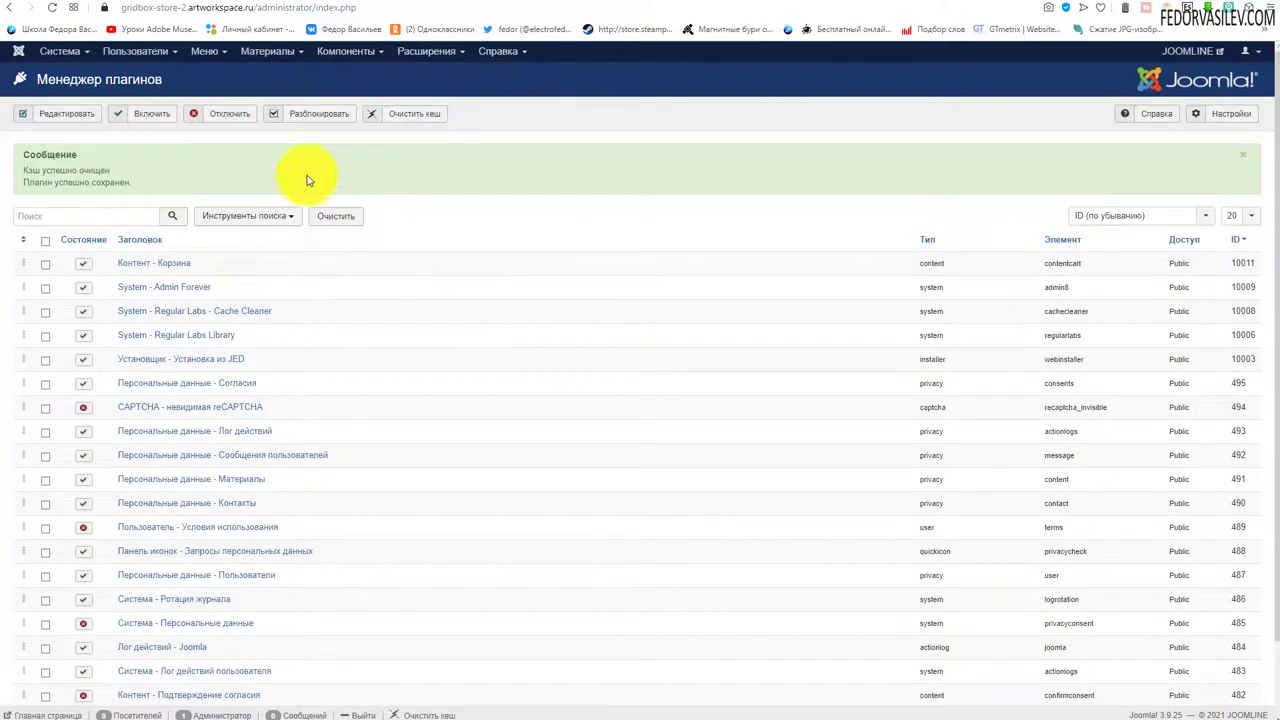
Add «Landing page НА ЛЕТУ 2.0» to the cart on the site front end and open the cart page.
left_click(781, 4)
left_click(375, 360)
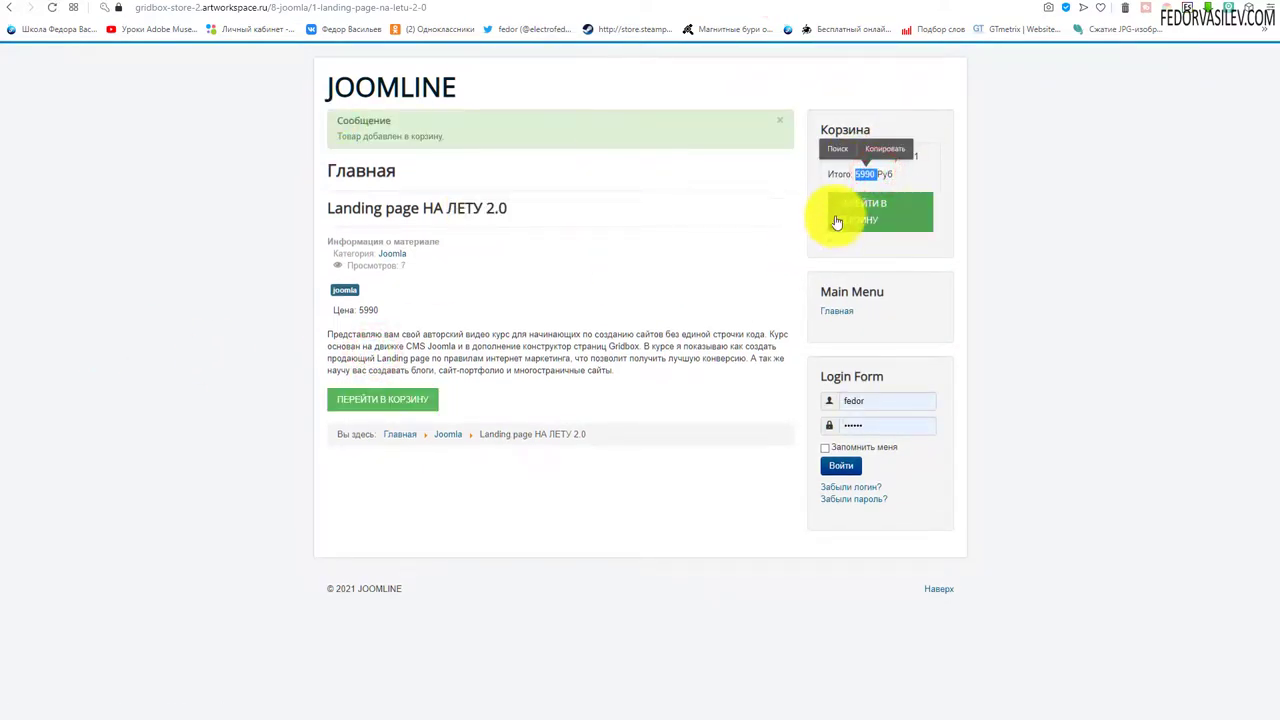
left_click(838, 208)
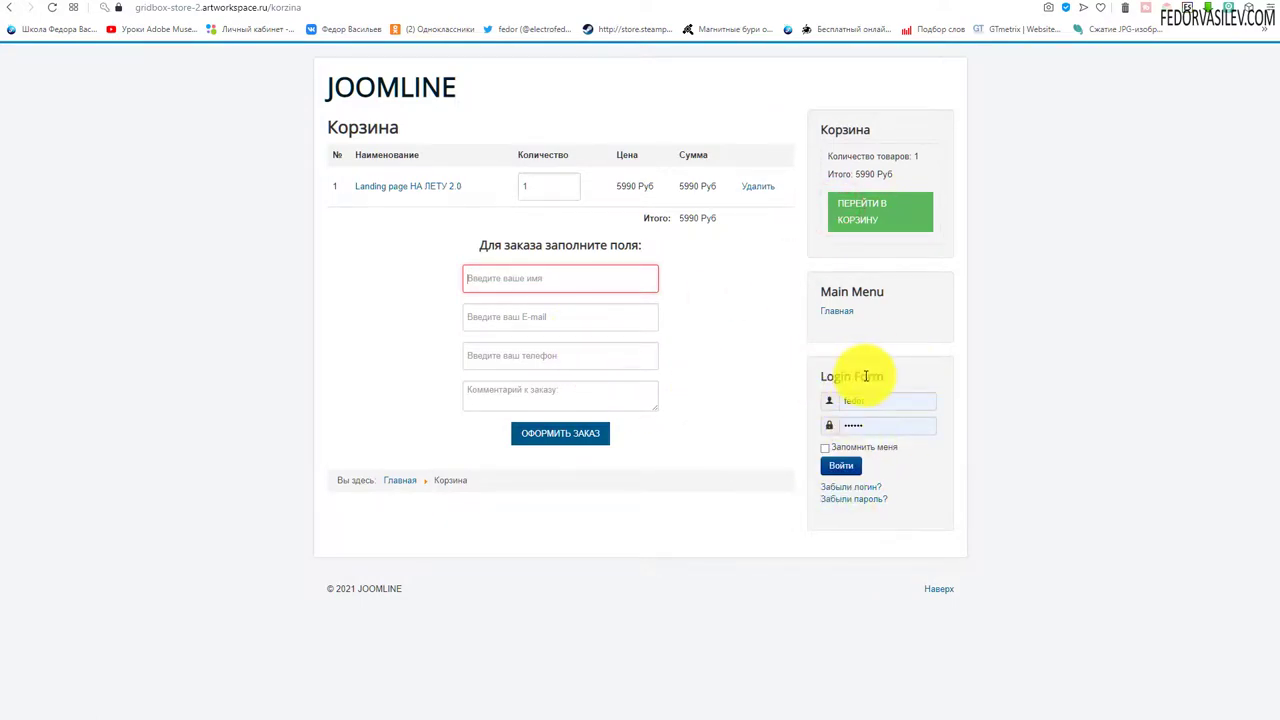
Log in to the site with the saved account and check the prefilled name in the order form.
left_click(841, 465)
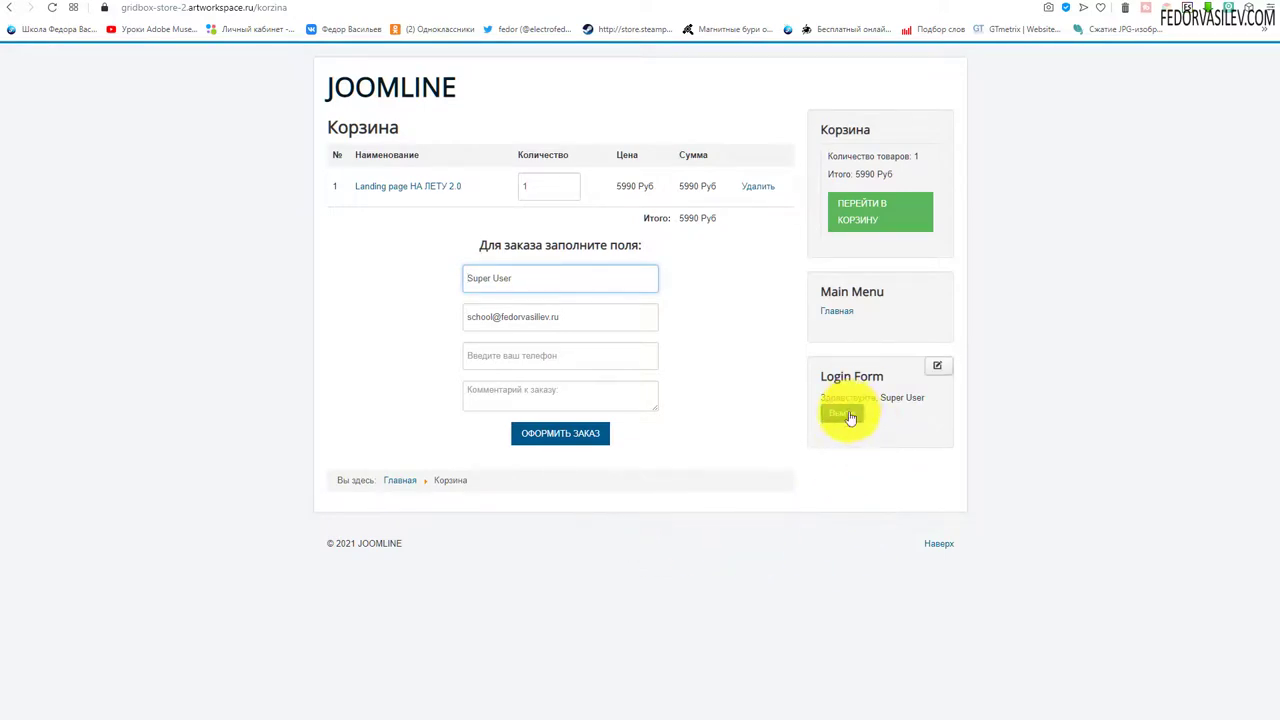
left_click_drag(515, 273, 445, 280)
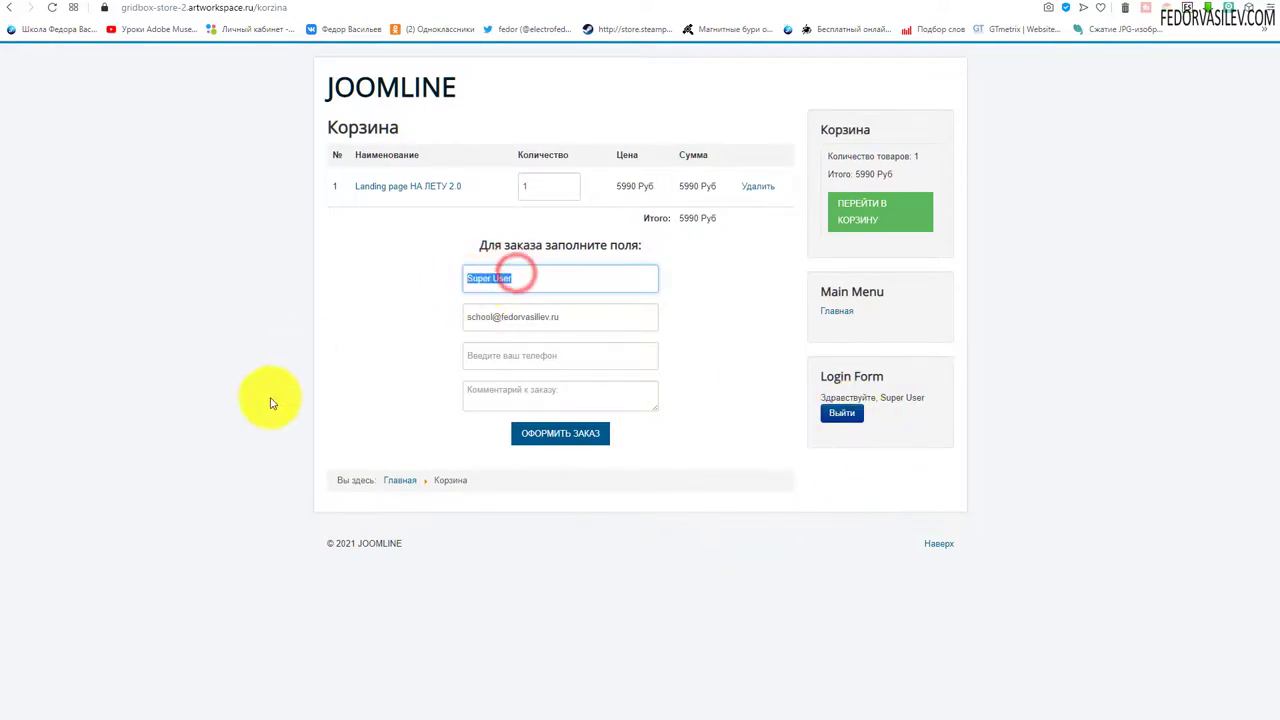
Fill in the phone number and the order comment «апкп», submit the order, and check the message.
left_click(506, 357)
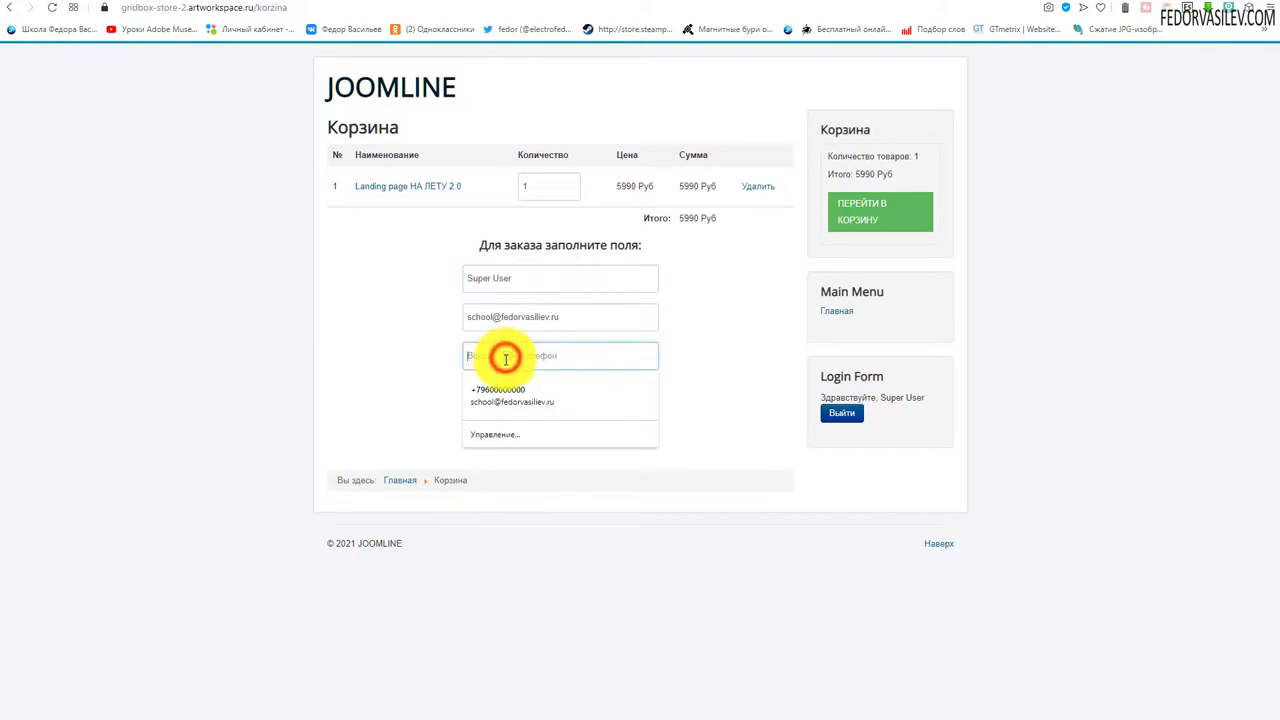
left_click(485, 395)
left_click(534, 388)
type("ankn")
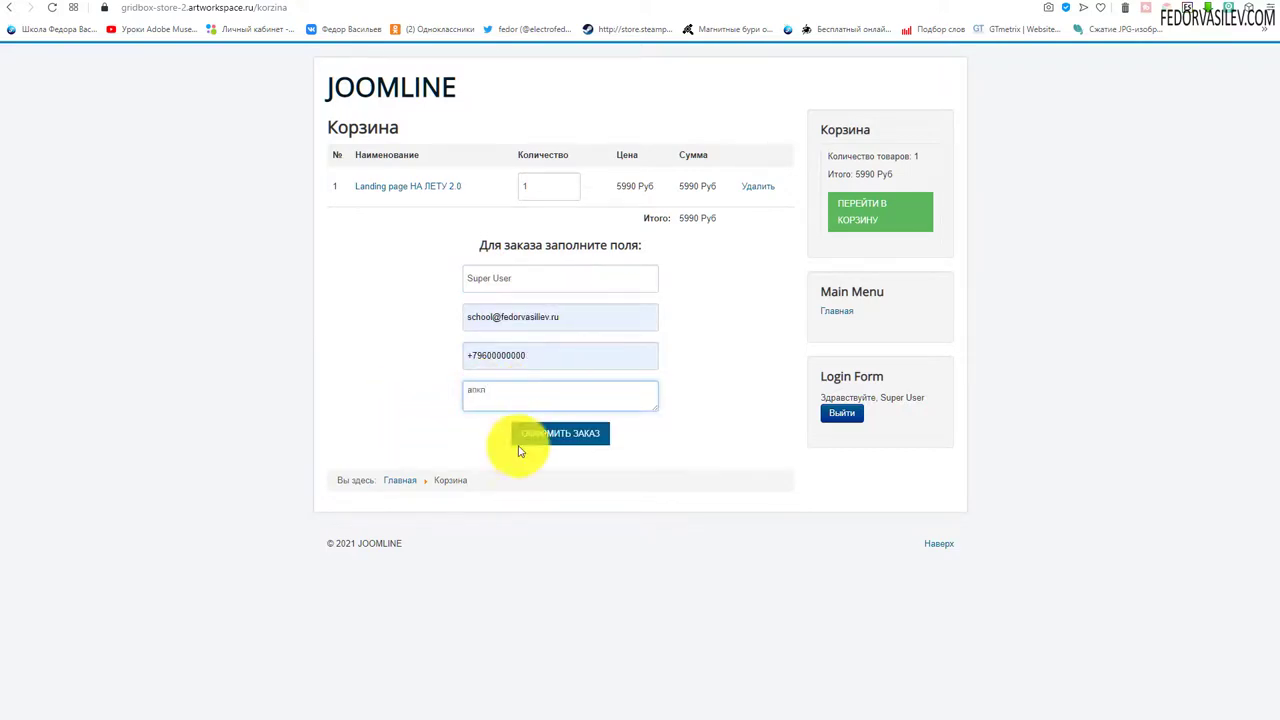
left_click(530, 435)
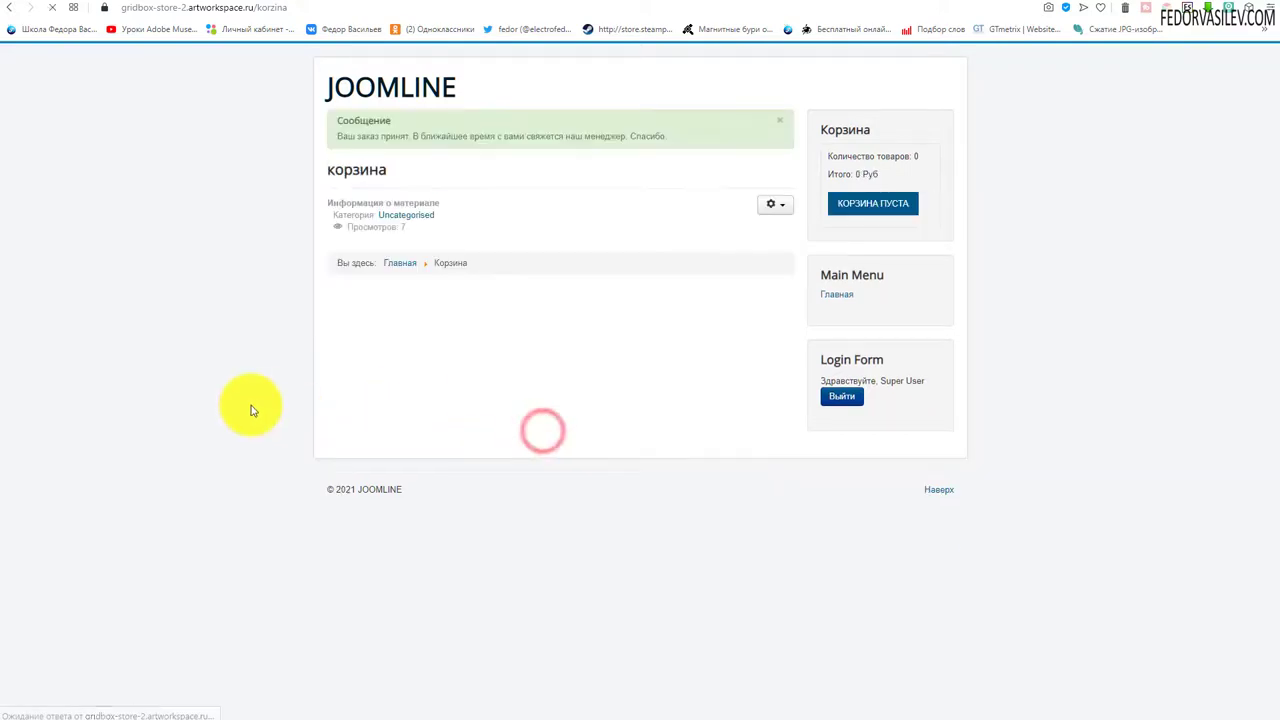
left_click_drag(354, 136, 609, 142)
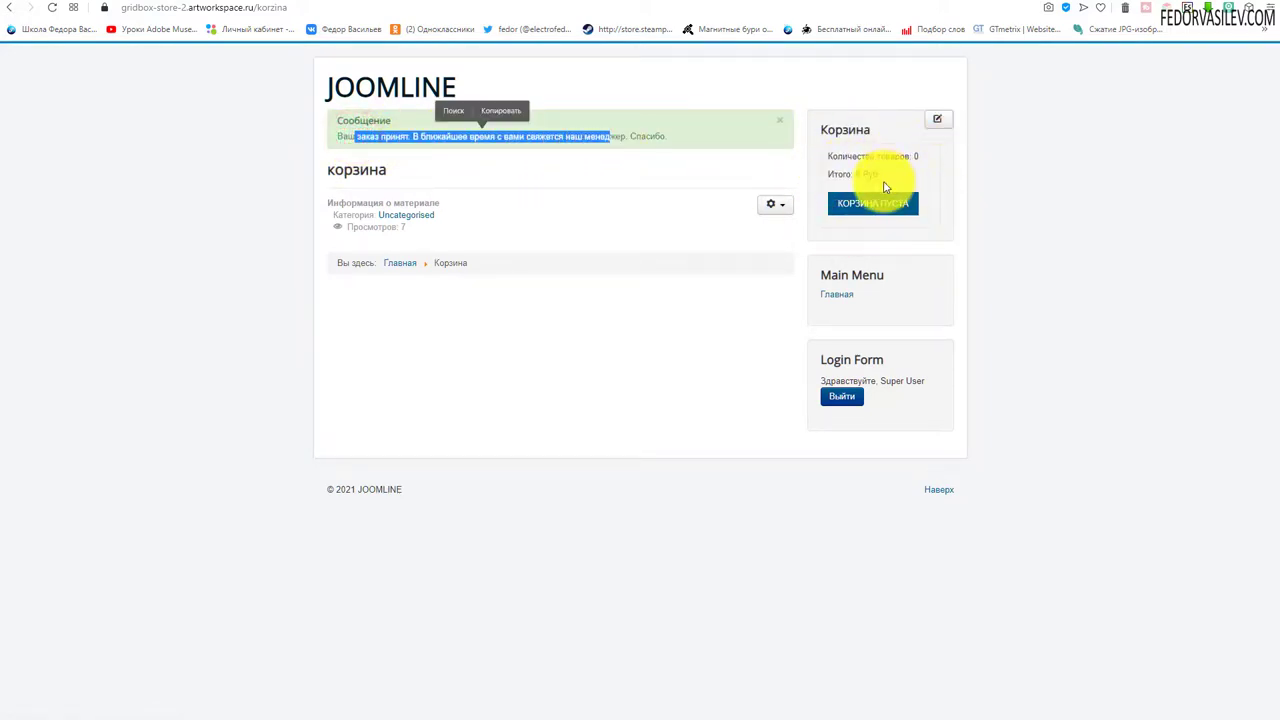
Open the newest order article of the «заказы» category in the administrator, review its order details, and close it.
left_click(740, 5)
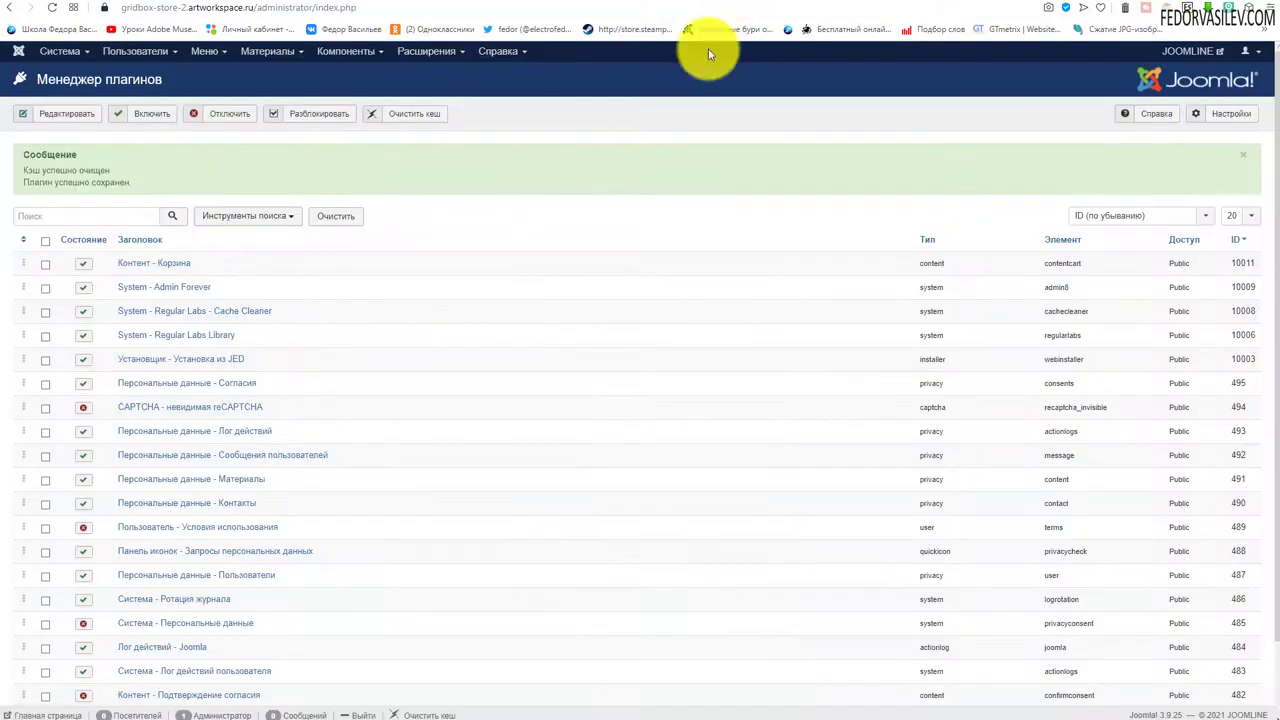
left_click(265, 55)
left_click(262, 69)
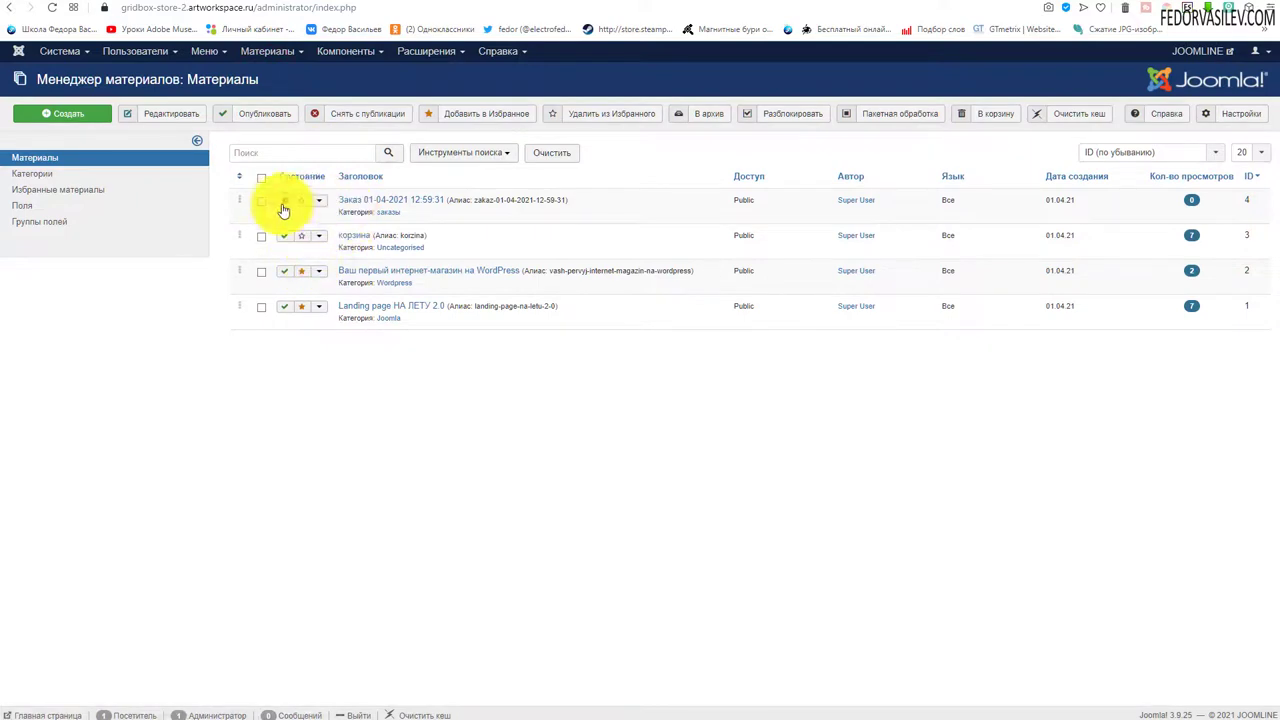
left_click(382, 199)
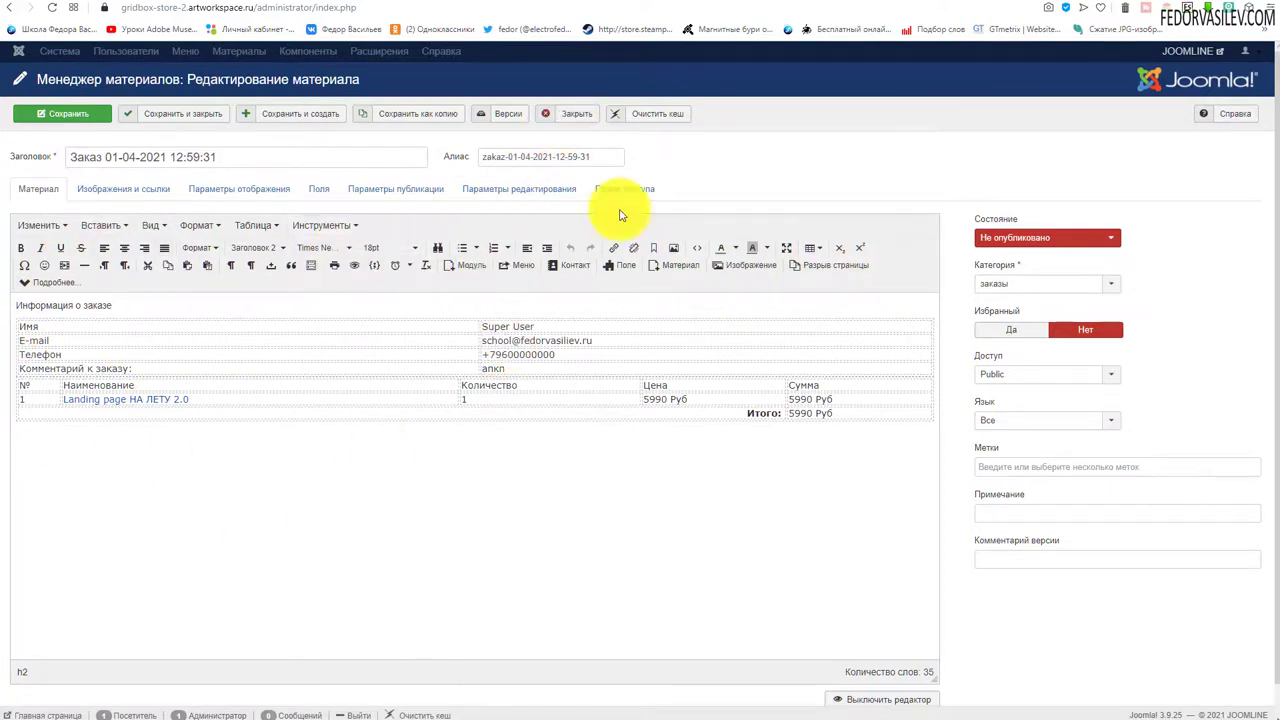
left_click(568, 114)
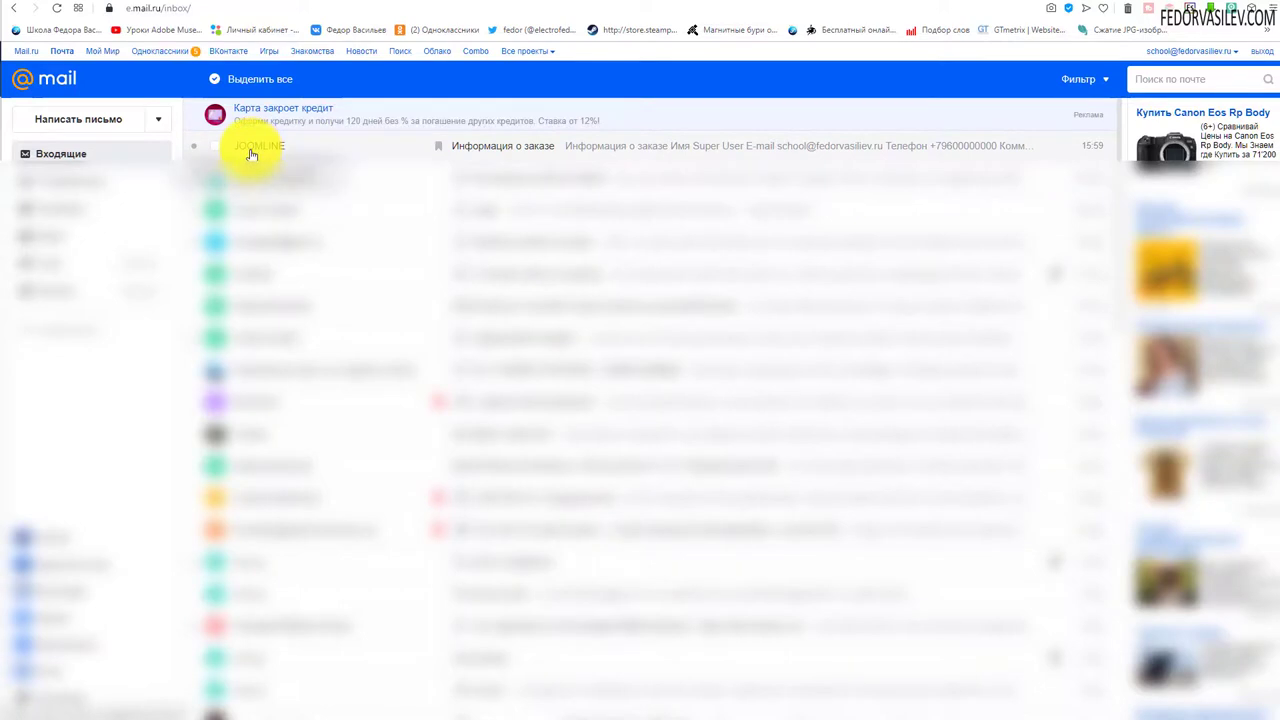
Open the «Информация о заказе» email from JOOMLINE in the Mail.ru inbox and check the ordered item.
left_click(520, 150)
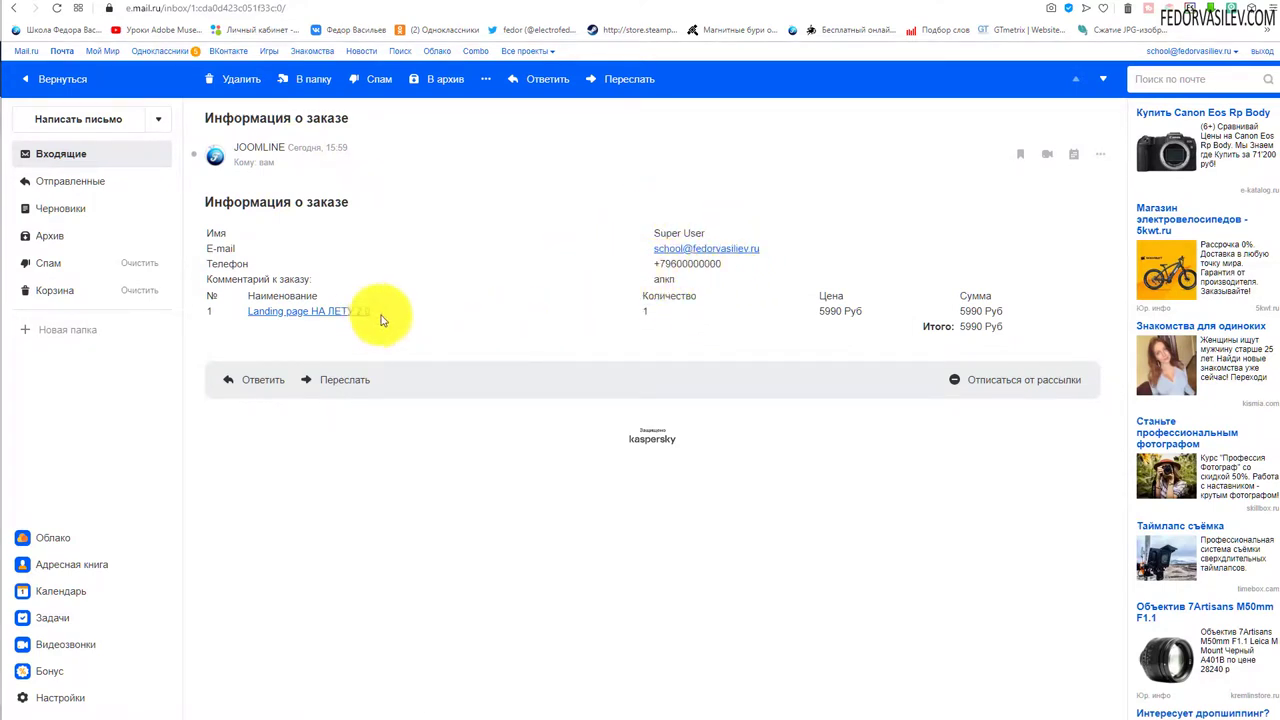
left_click_drag(381, 318, 242, 320)
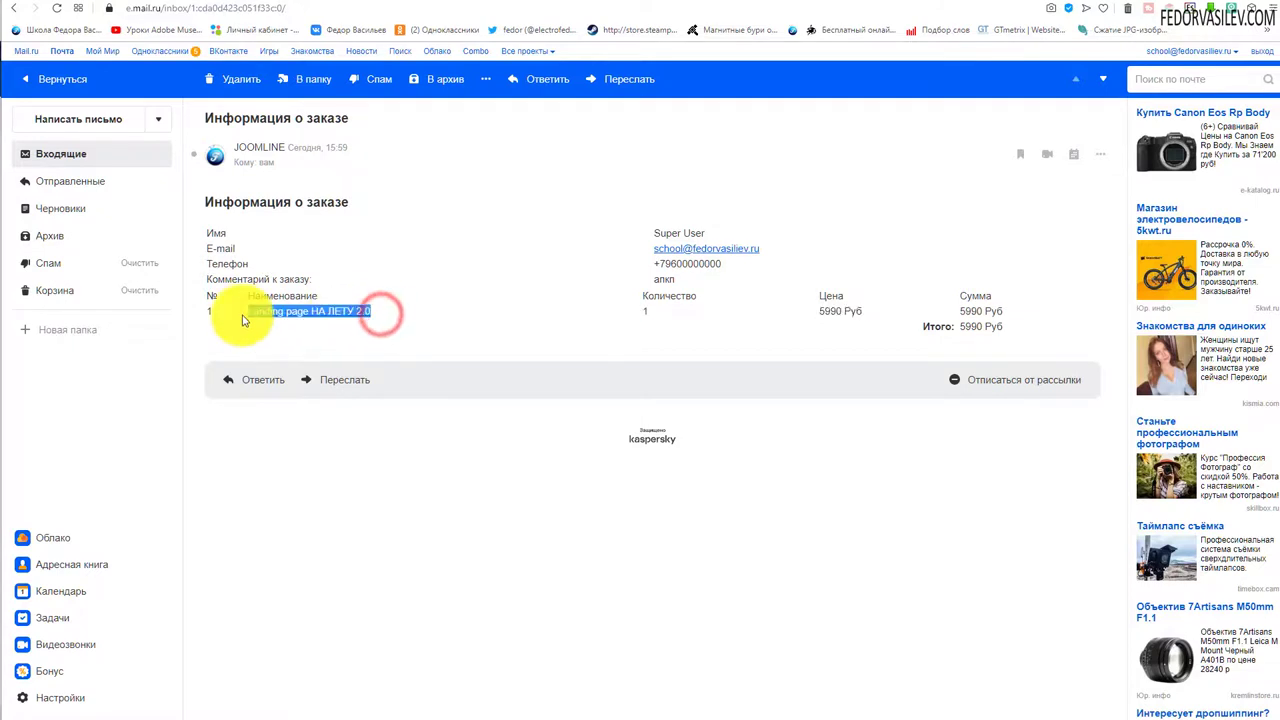
left_click(343, 349)
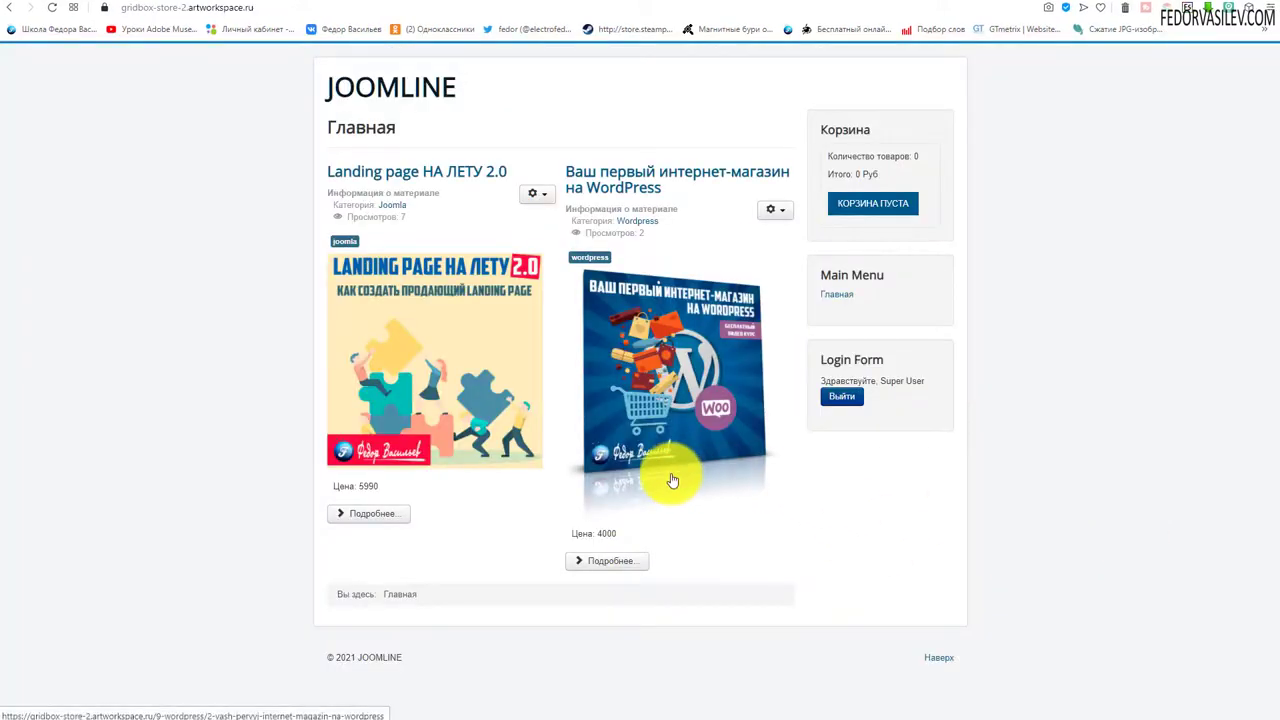
left_click(383, 337)
left_click(364, 86)
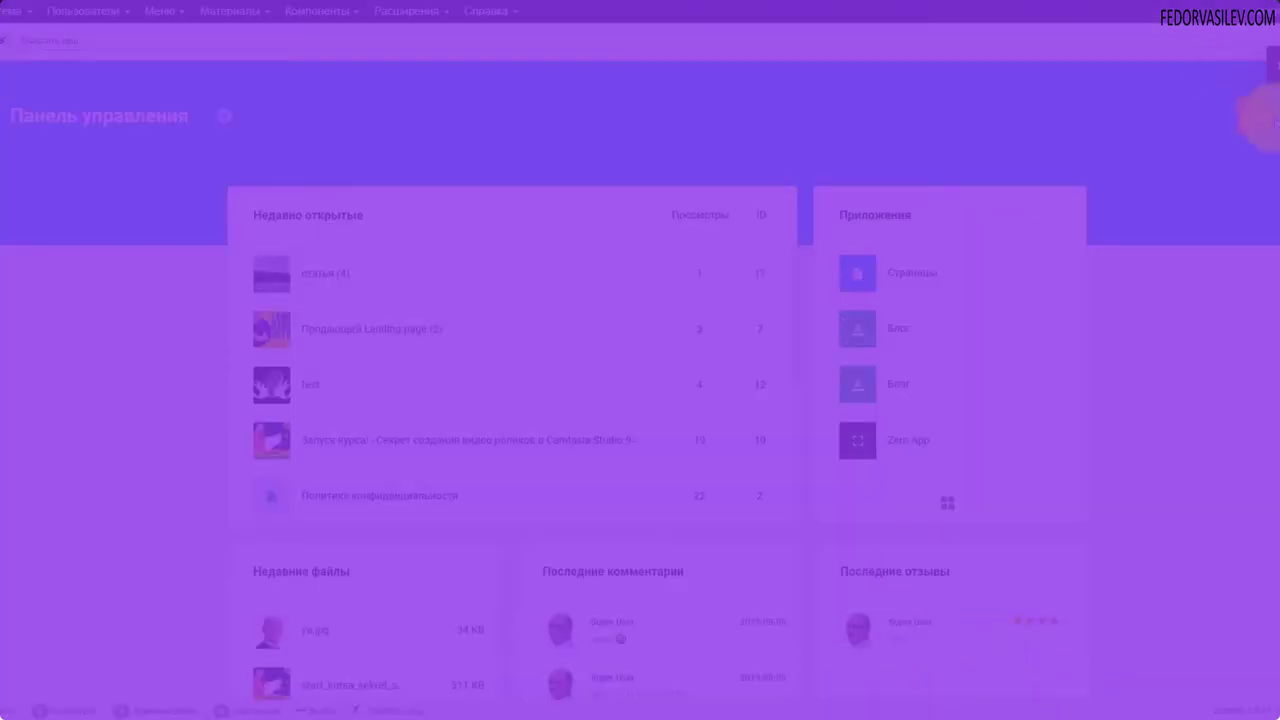
left_click(1268, 123)
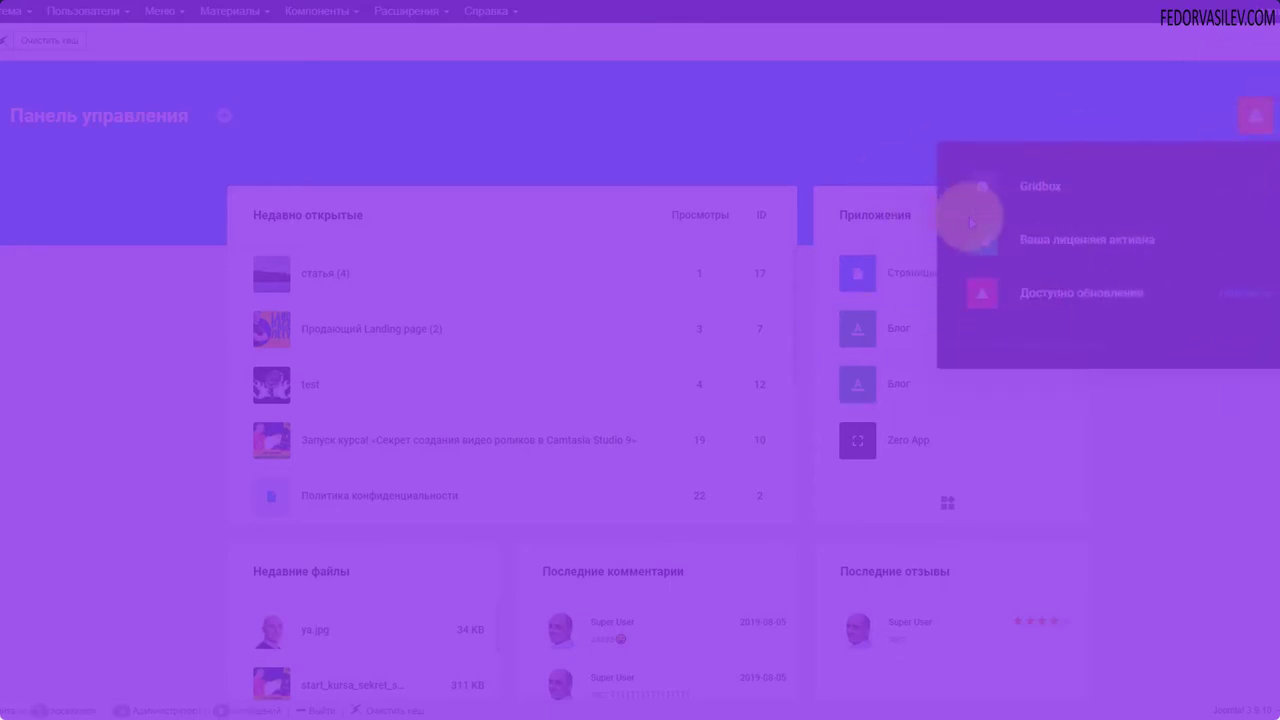
left_click(1048, 245)
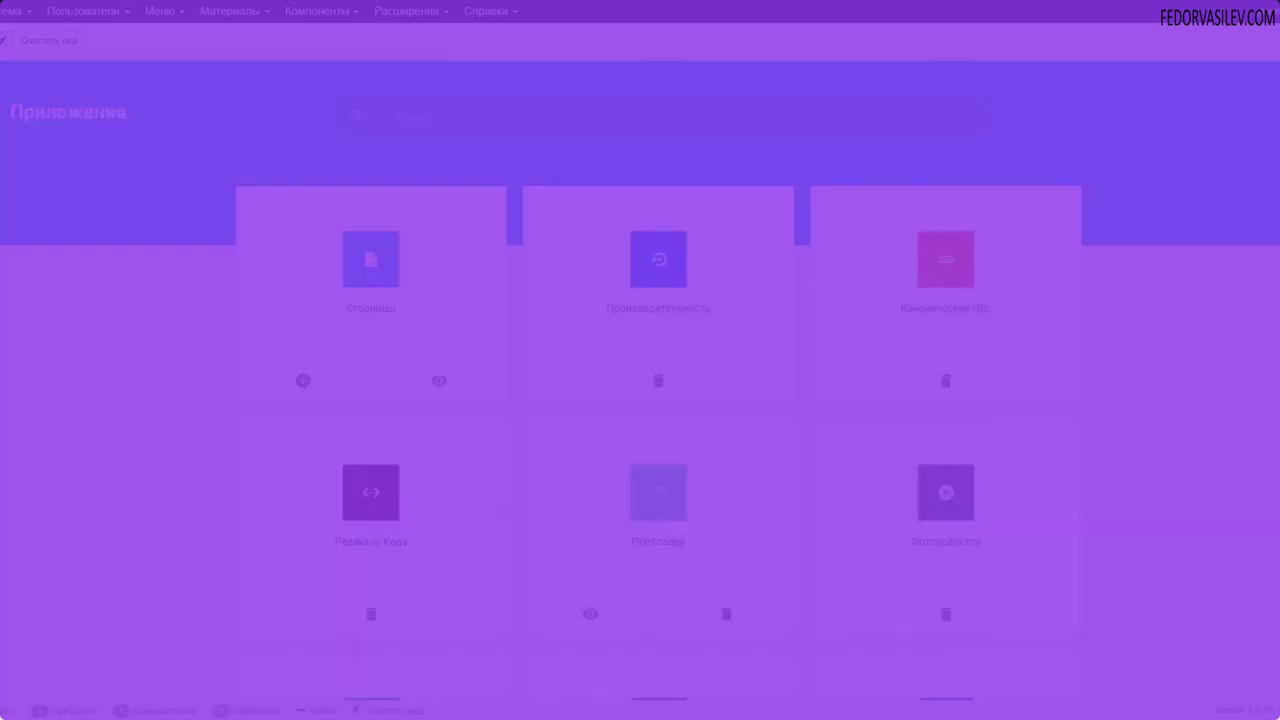
left_click(45, 300)
left_click(391, 432)
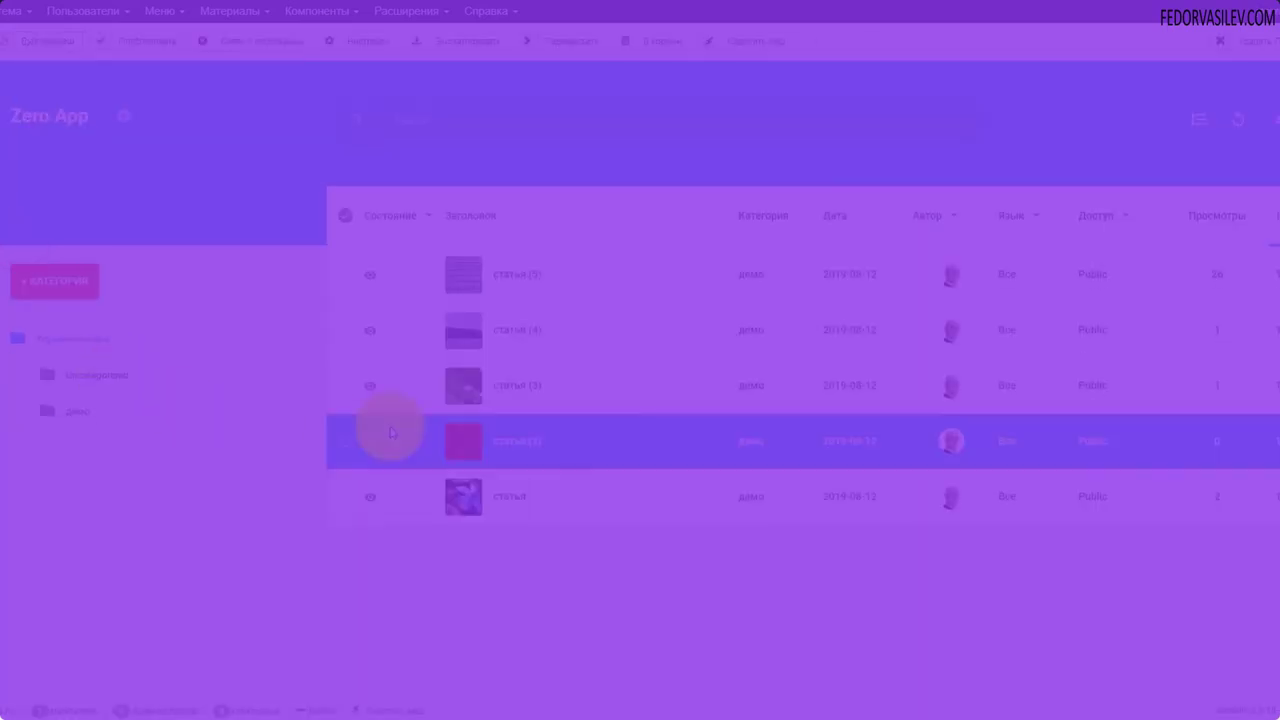
left_click(123, 117)
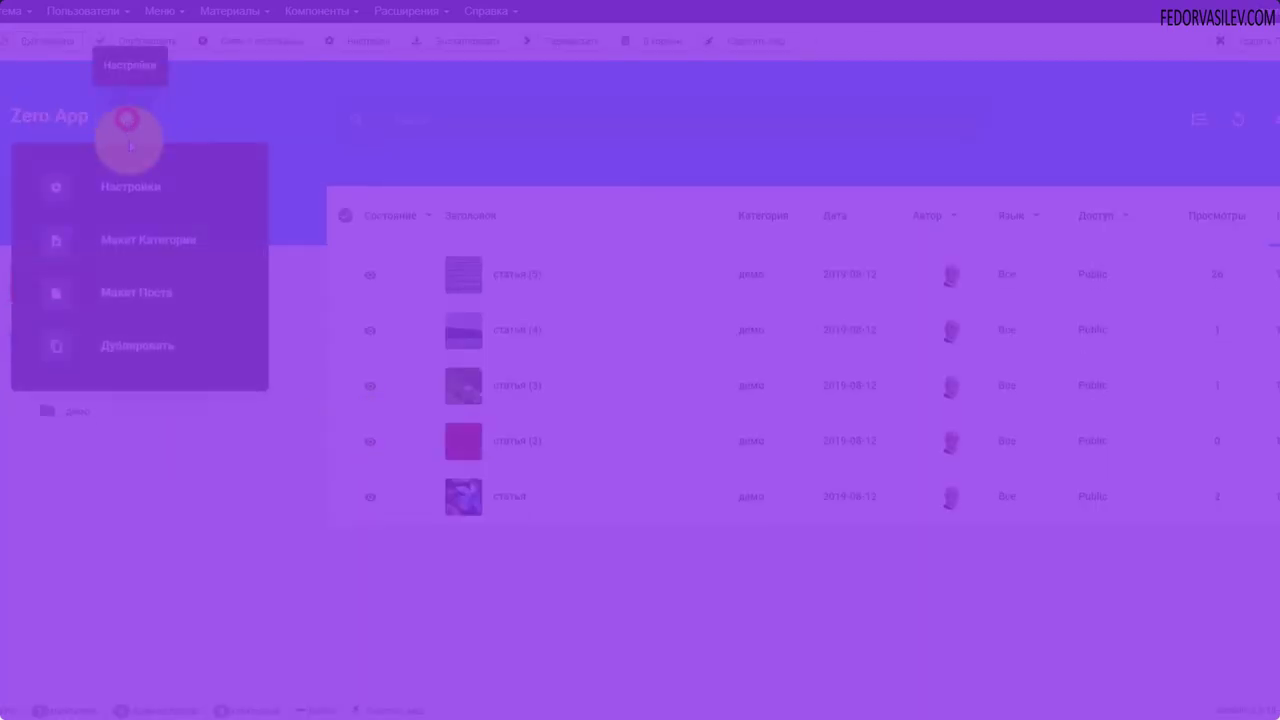